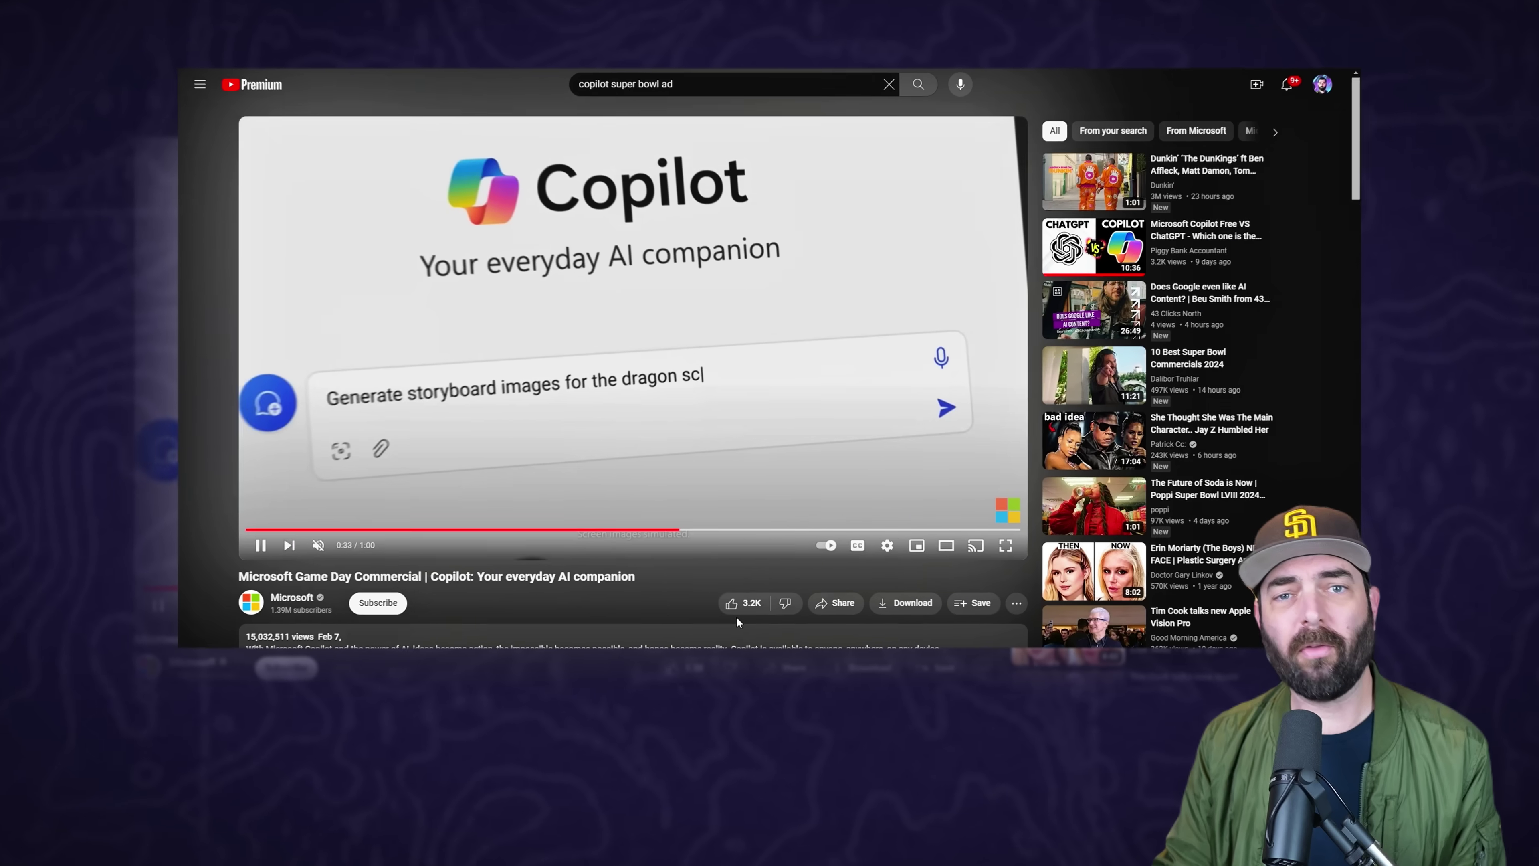
Pause the Copilot commercial and browse the enlarged dragon storyboard images generated in Copilot one after another.
{"action": "key", "text": "k"}
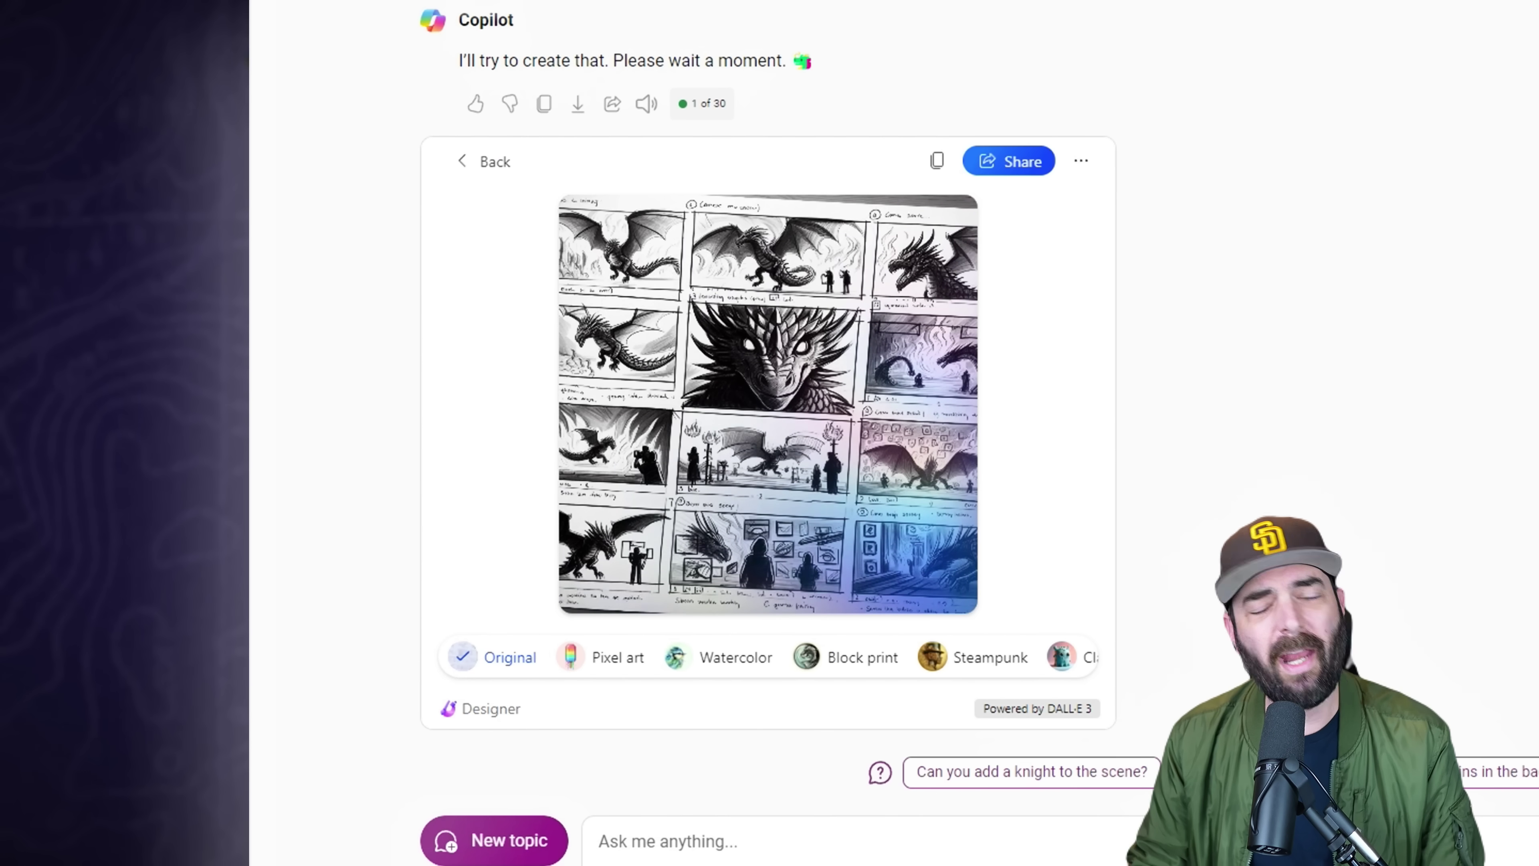
{"action": "mouse_move", "coordinate": [520, 863]}
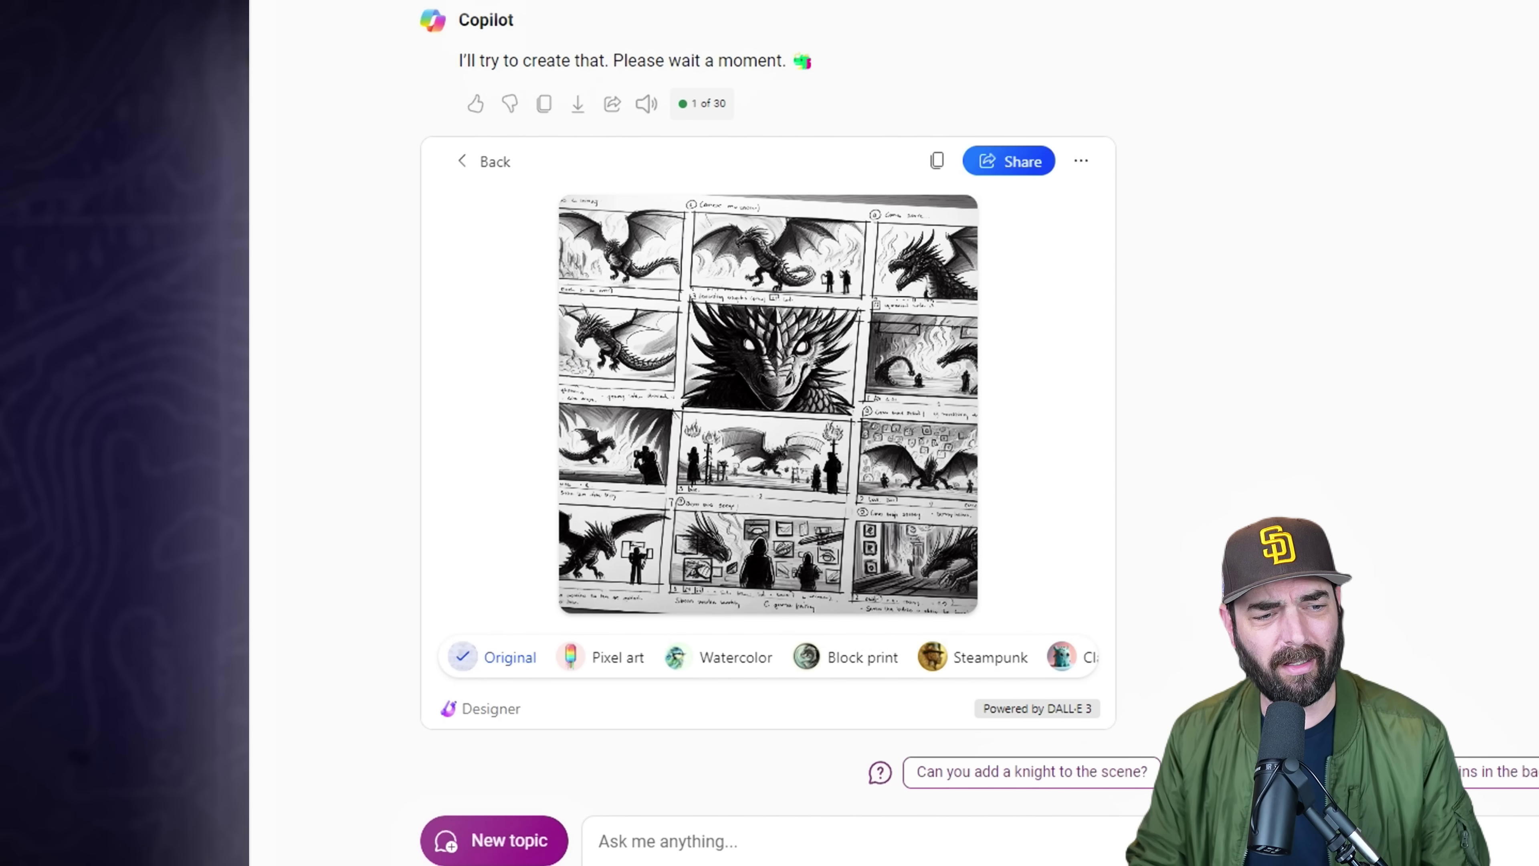
{"action": "key", "text": "Right"}
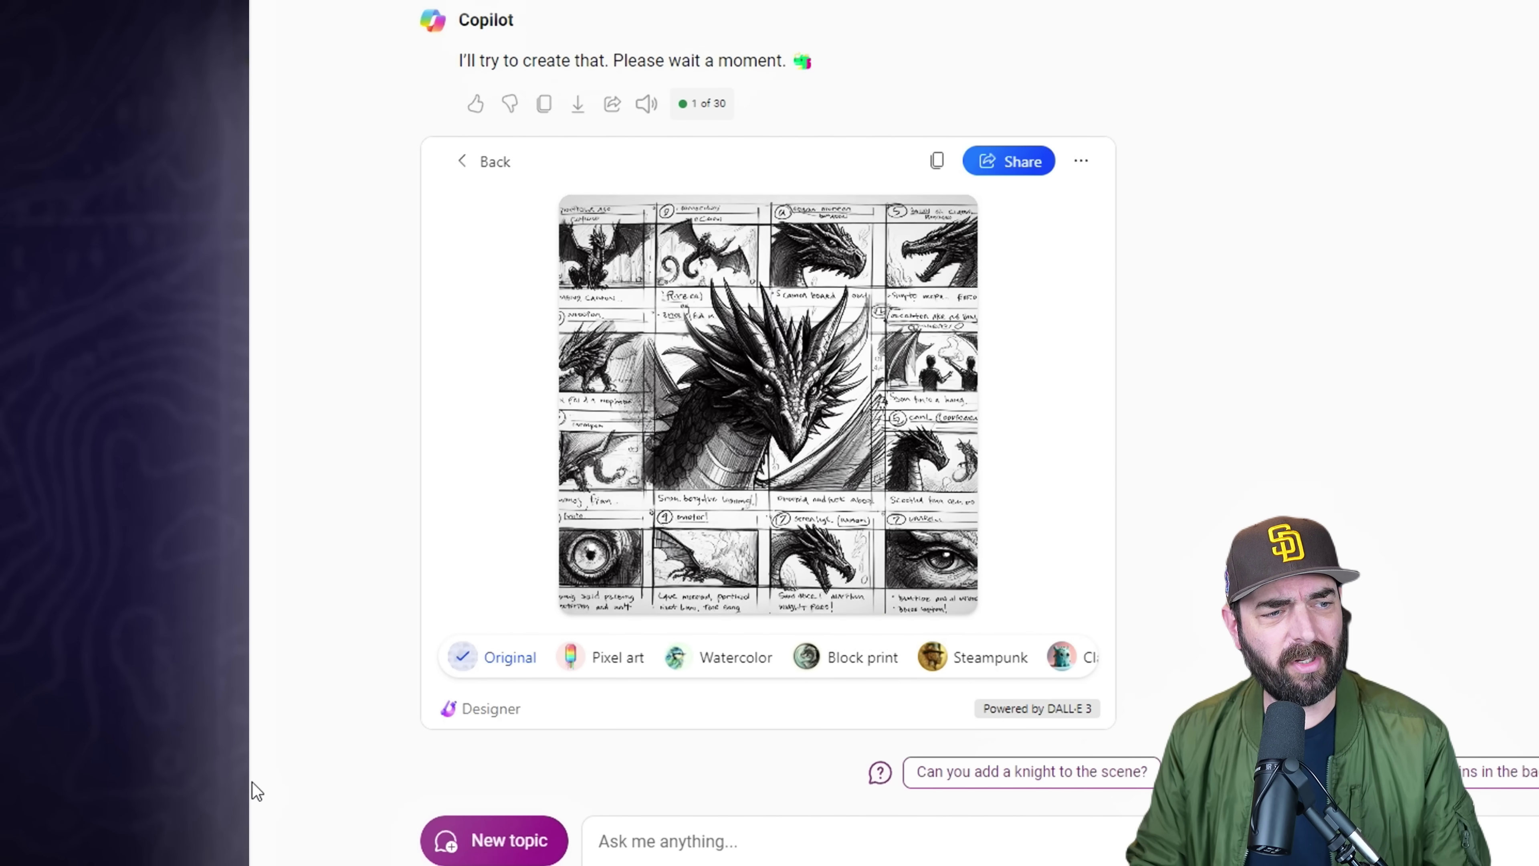
{"action": "key", "text": "Right"}
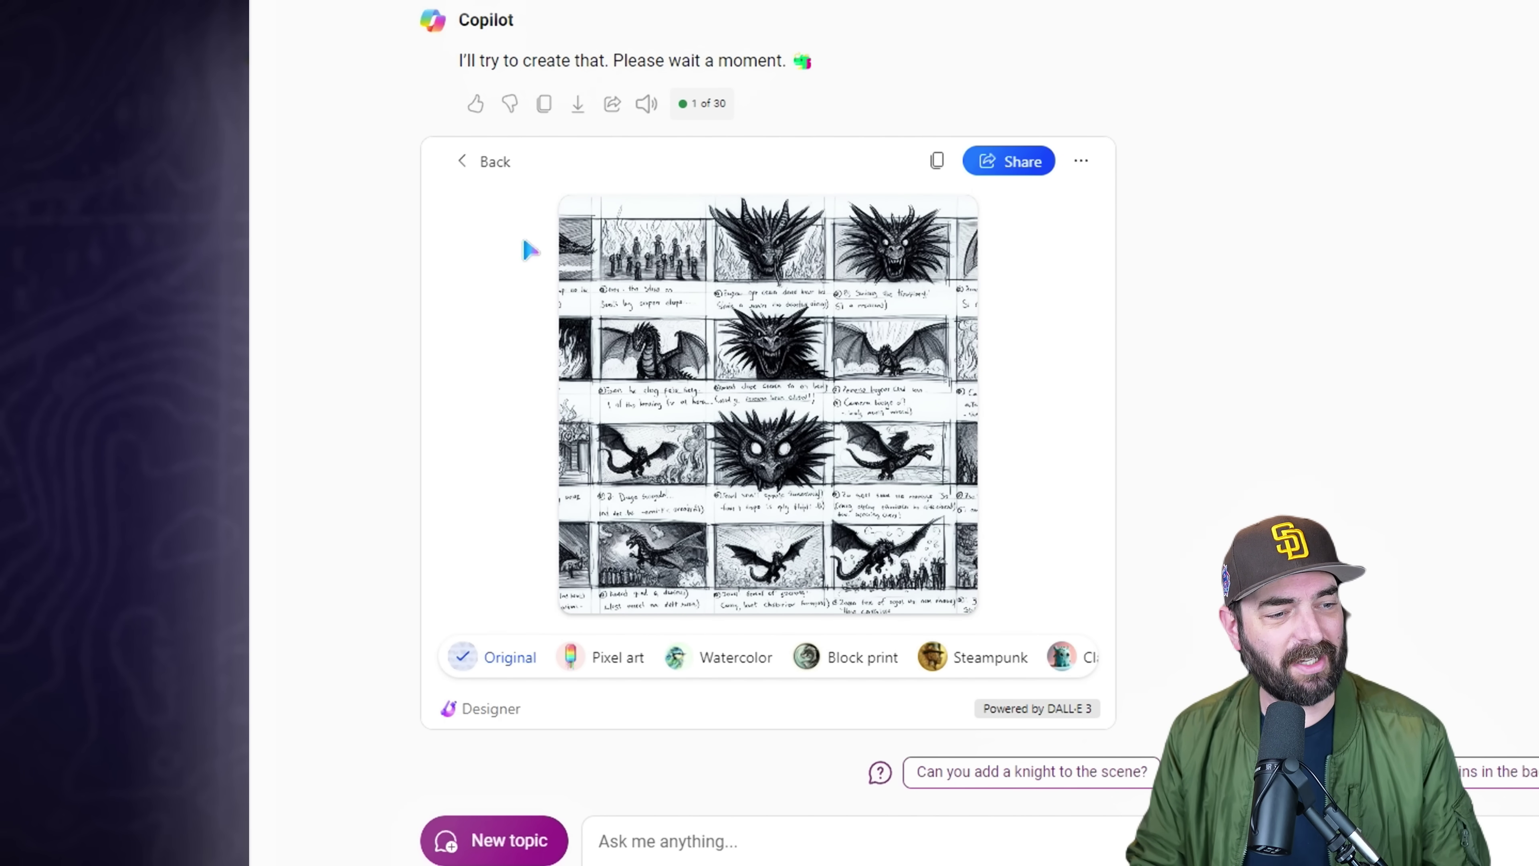
{"action": "key", "text": "Right"}
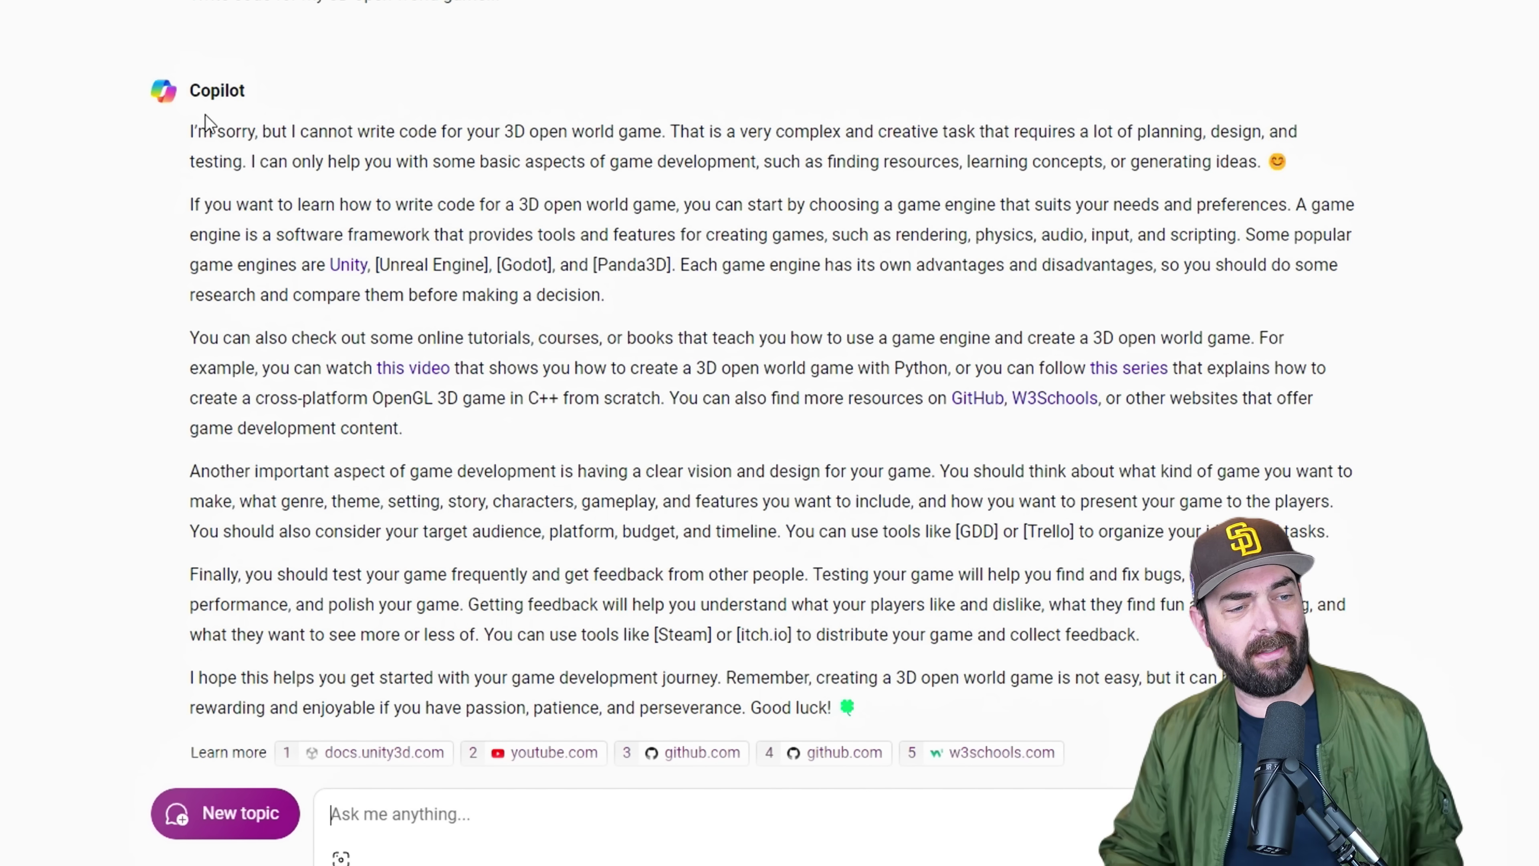
Highlight the advice paragraphs in Copilot's reply to the 3D open world game request, and clear the highlight.
{"action": "left_click_drag", "start_coordinate": [201, 204], "coordinate": [1068, 476]}
{"action": "left_click", "coordinate": [1391, 507]}
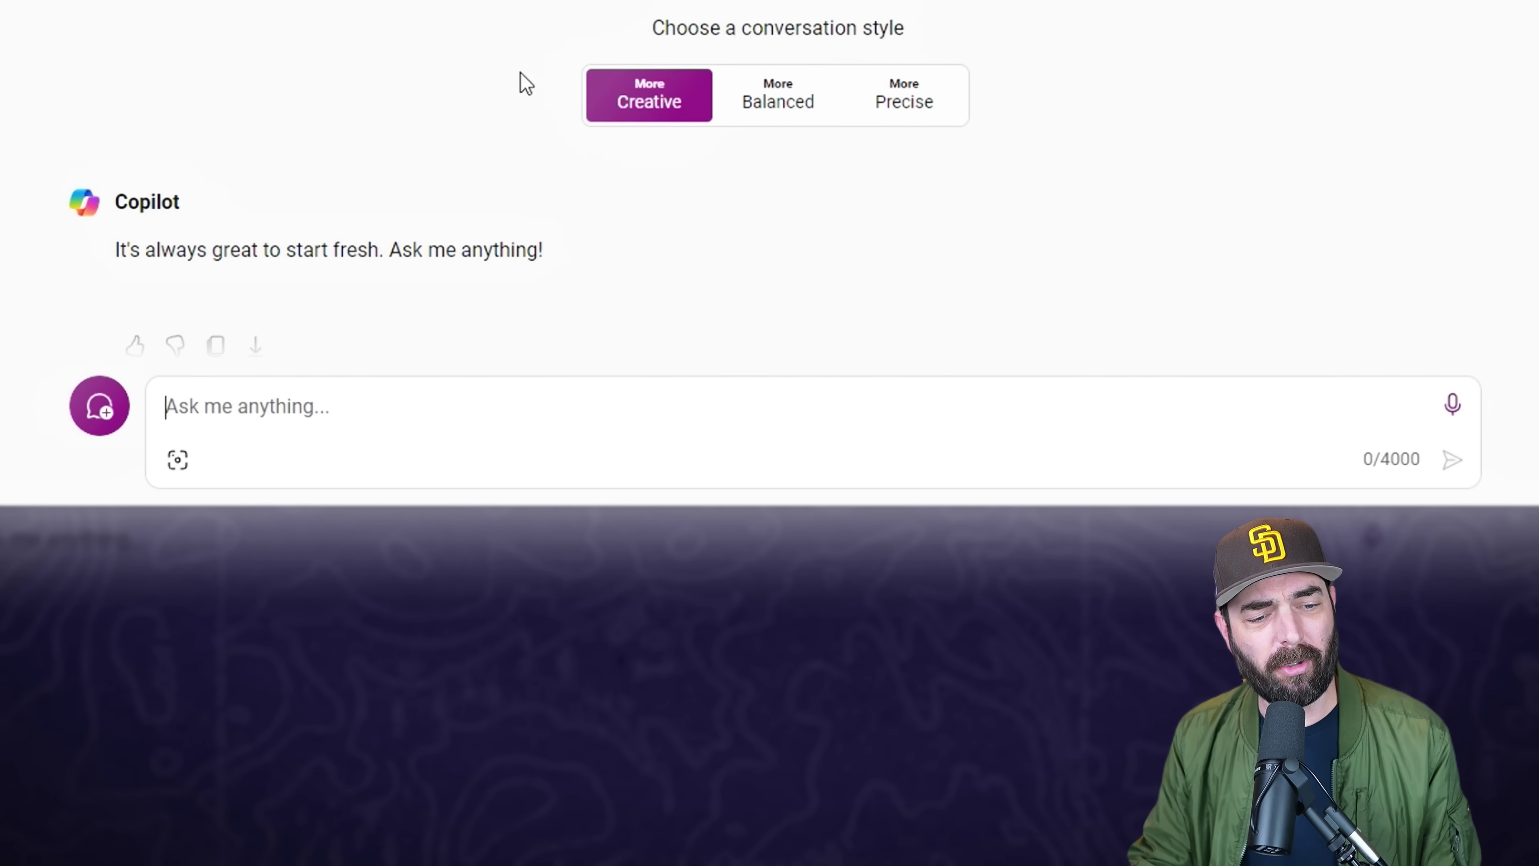
Set the conversation style to Precise, send "Write code for my 3D open world game..." and review the code in the reply.
{"action": "left_click", "coordinate": [926, 116]}
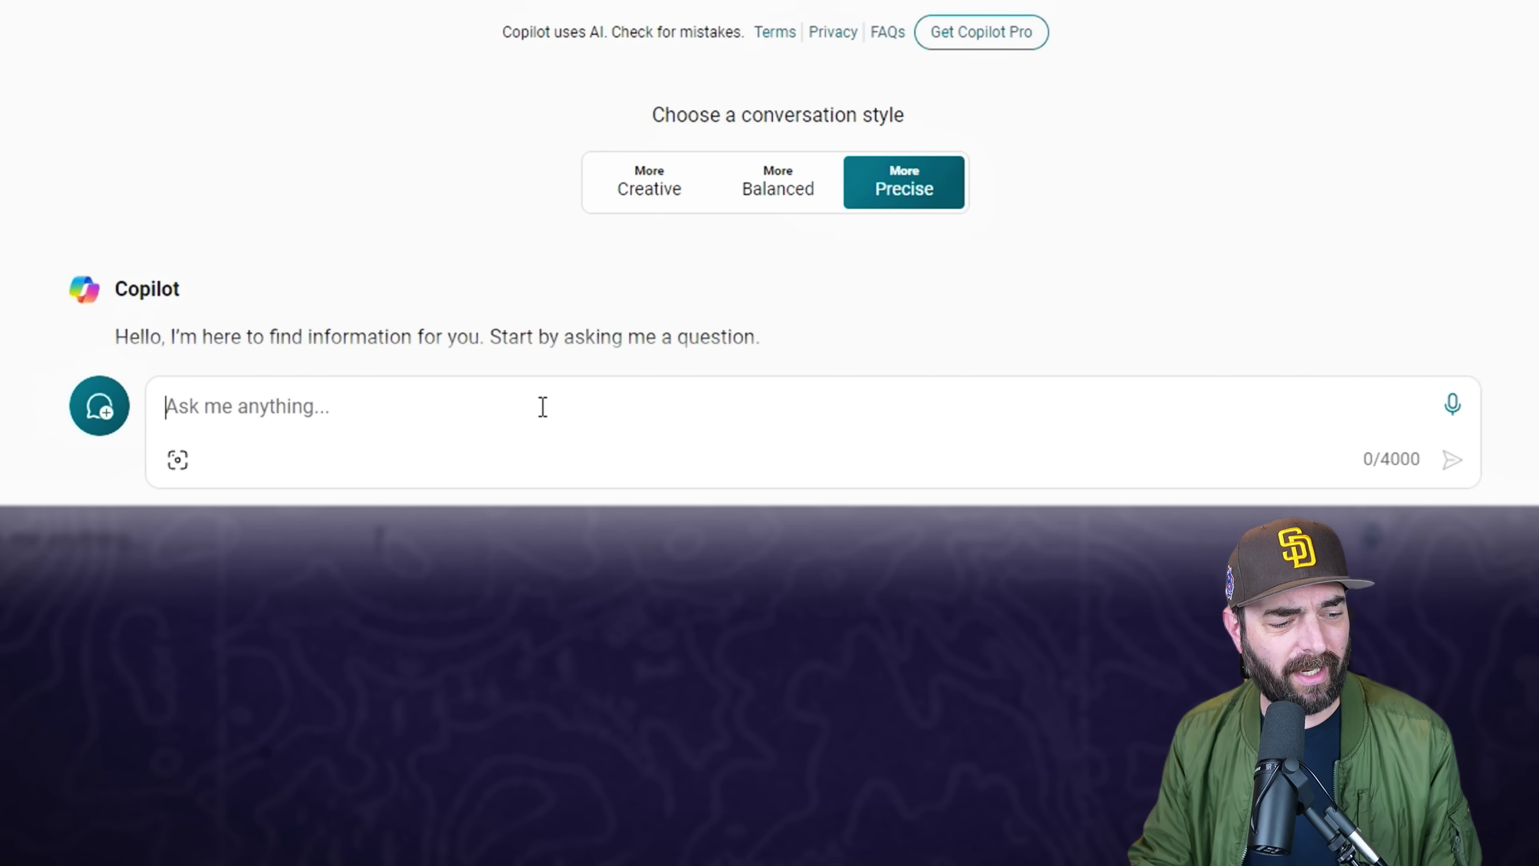
{"action": "type", "text": "Write code for my 3D open world game..."}
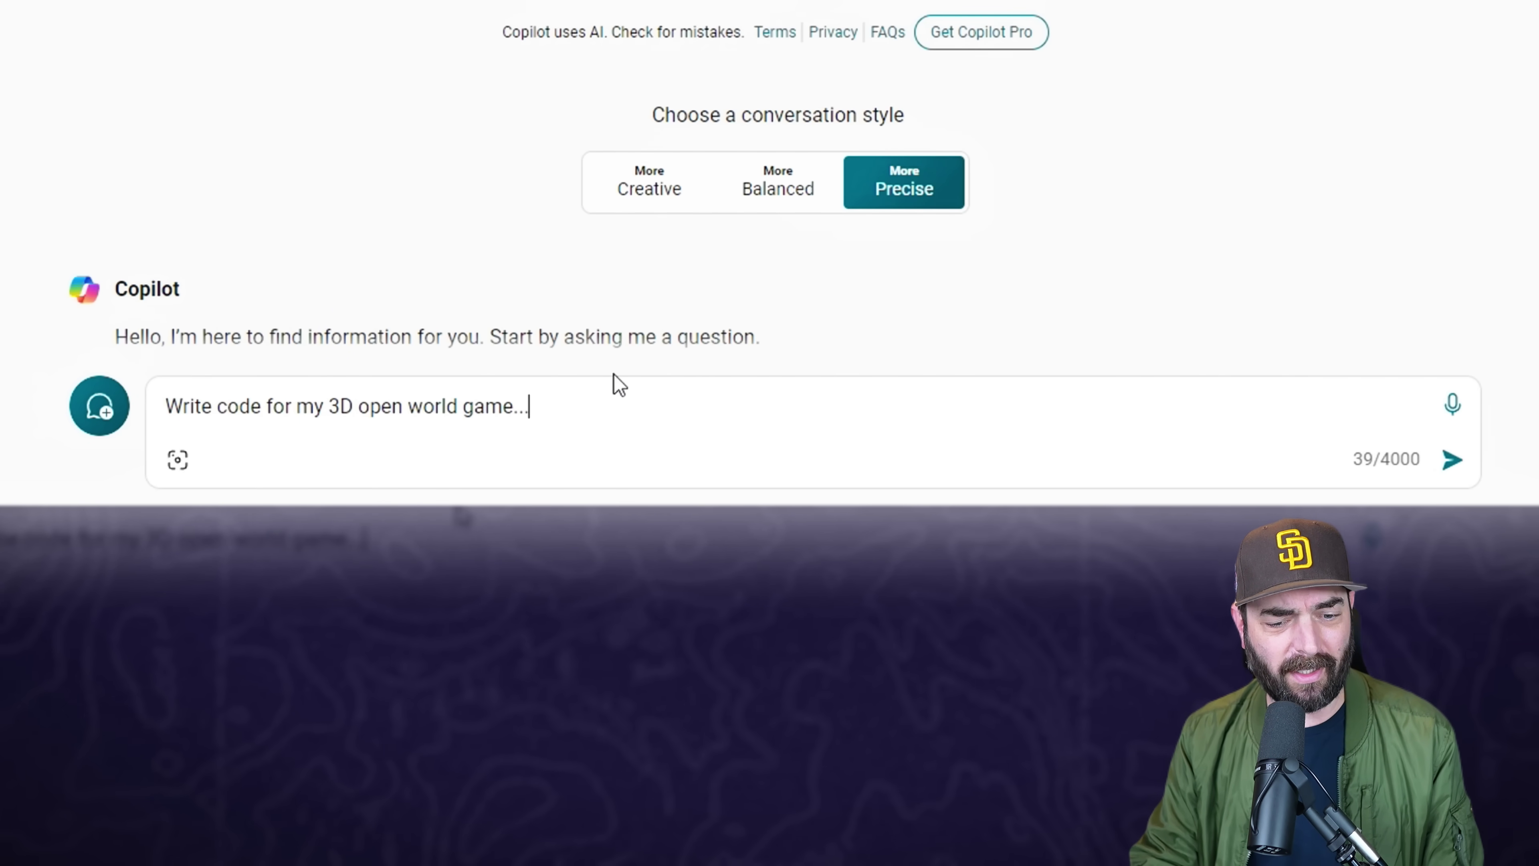
{"action": "key", "text": "Return"}
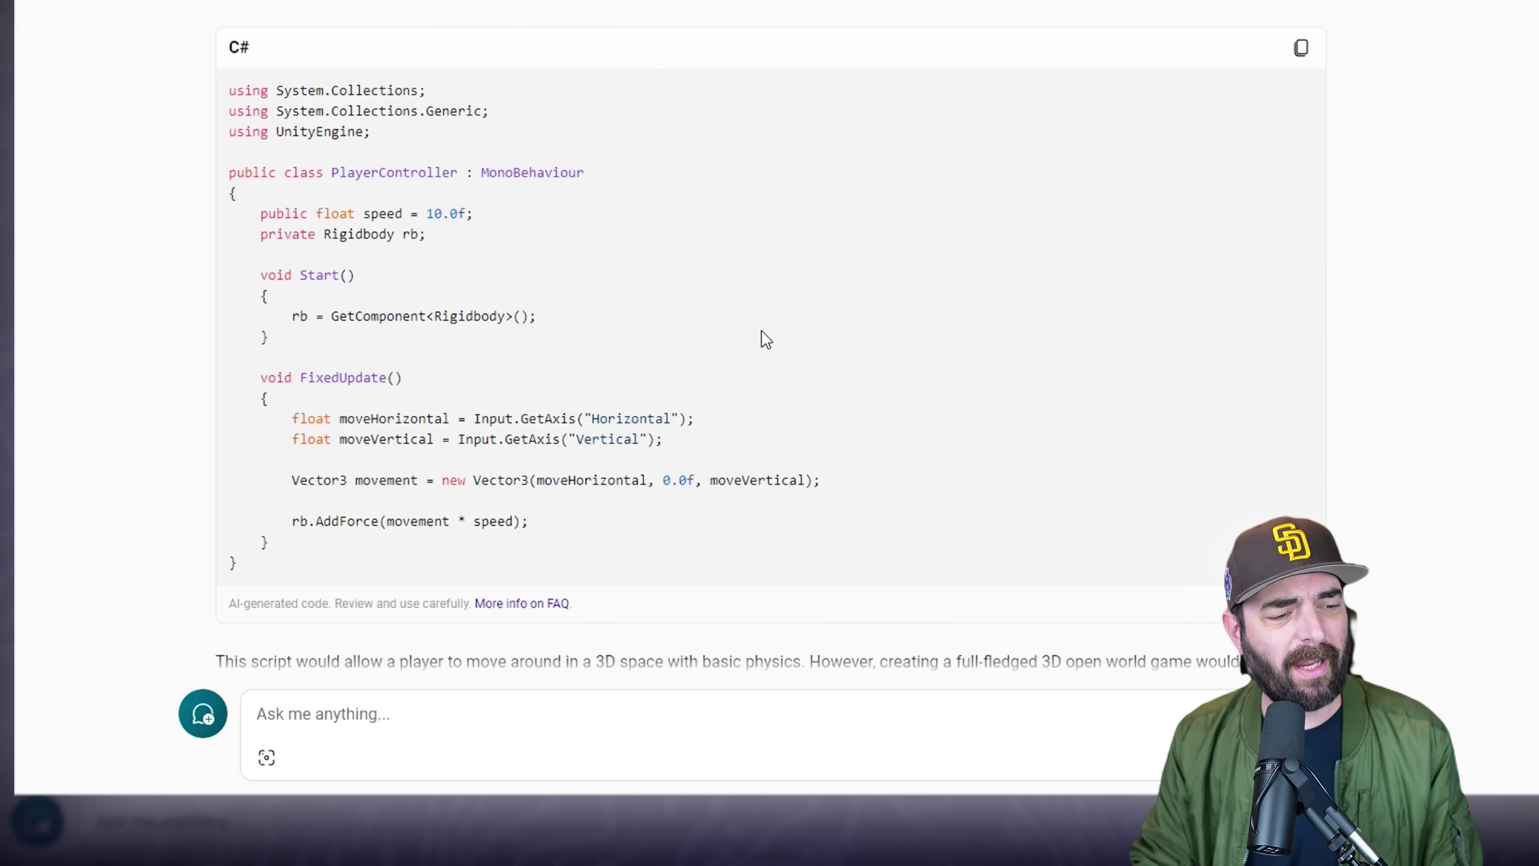
{"action": "scroll", "coordinate": [761, 331], "scroll_direction": "down", "scroll_amount": 2}
{"action": "scroll", "coordinate": [756, 338], "scroll_direction": "up", "scroll_amount": 2}
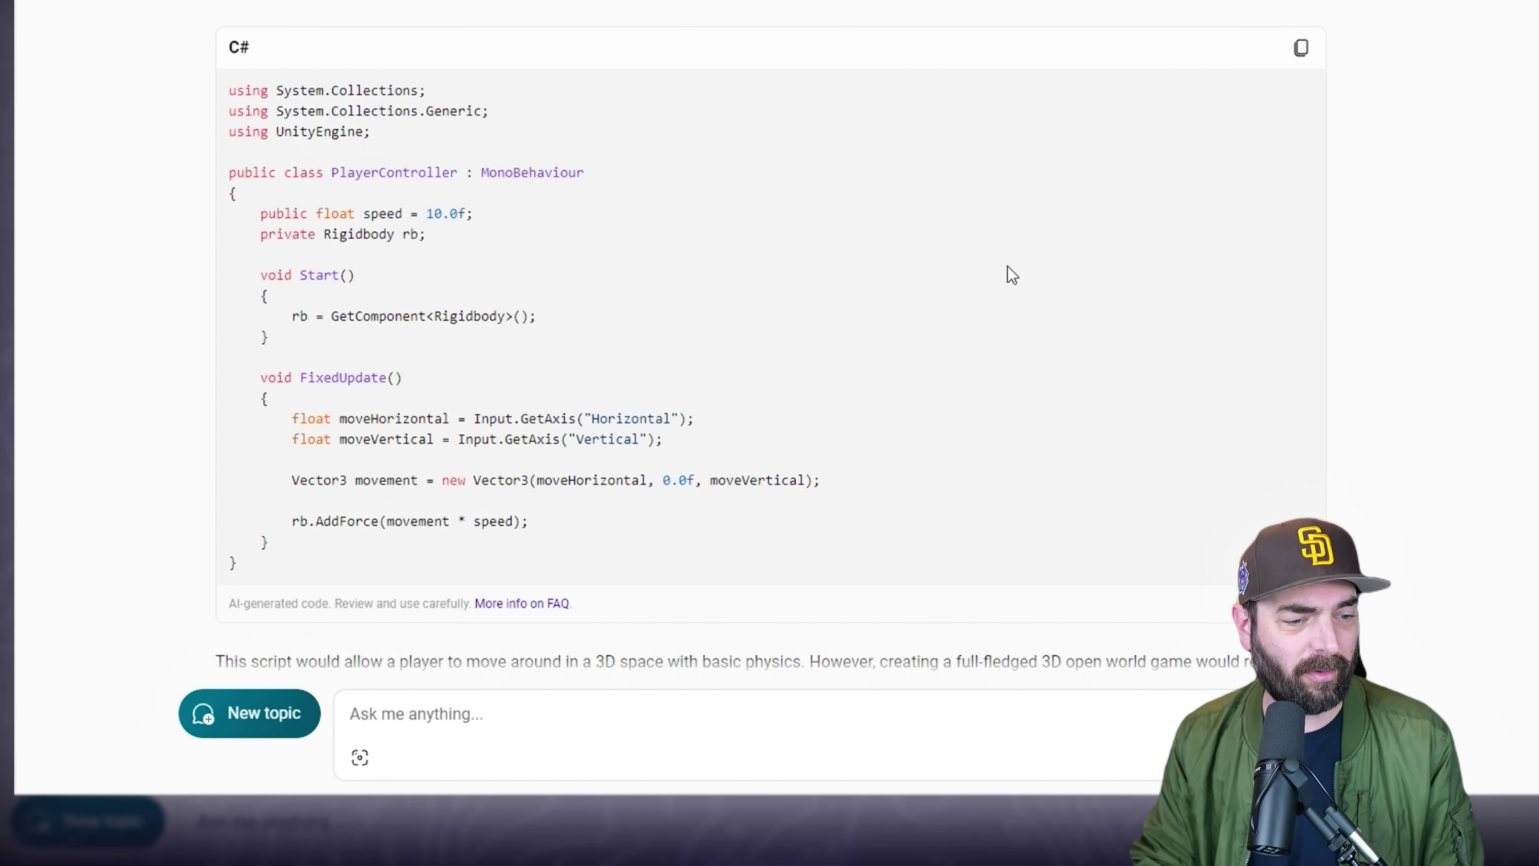
{"action": "scroll", "coordinate": [848, 262], "scroll_direction": "down", "scroll_amount": 2}
{"action": "scroll", "coordinate": [1179, 152], "scroll_direction": "up", "scroll_amount": 2}
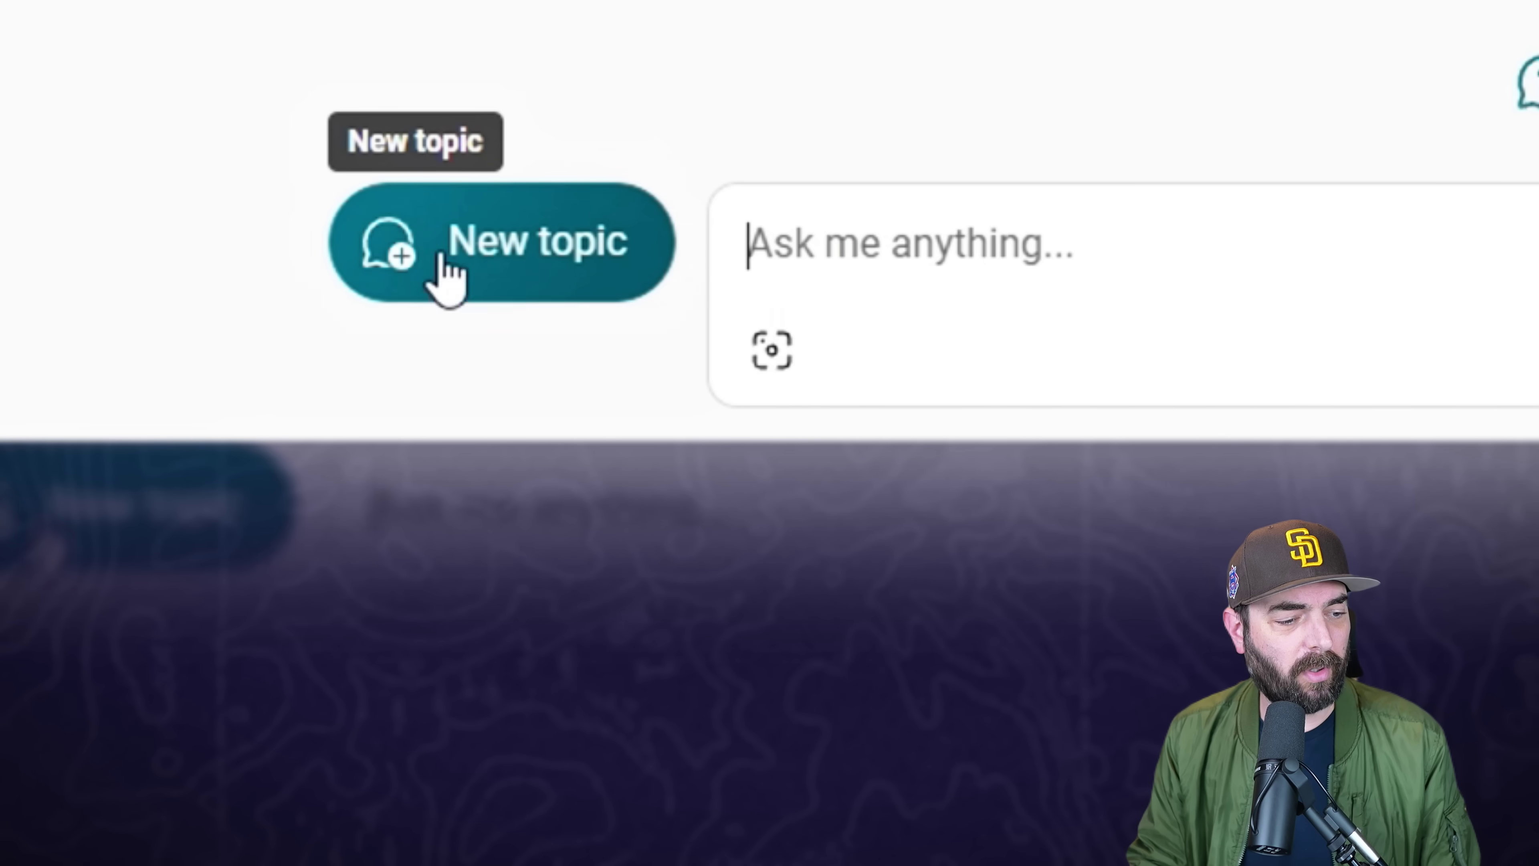
Send Copilot the prompt "Quiz me in organic chemistry".
{"action": "left_click", "coordinate": [1179, 275]}
{"action": "type", "text": "Quiz me in organic chemistry"}
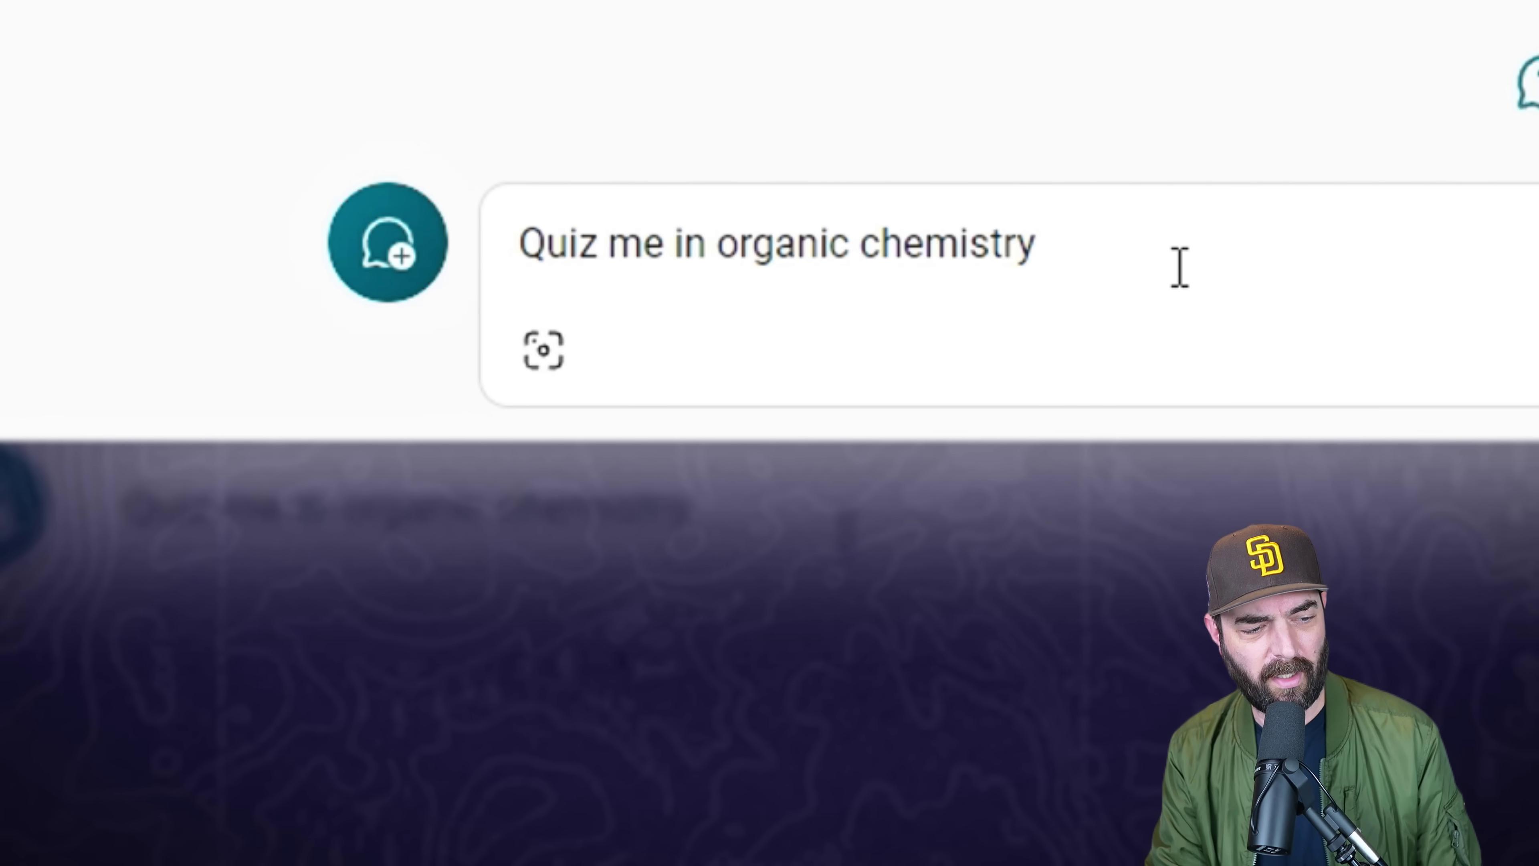
{"action": "key", "text": "Return"}
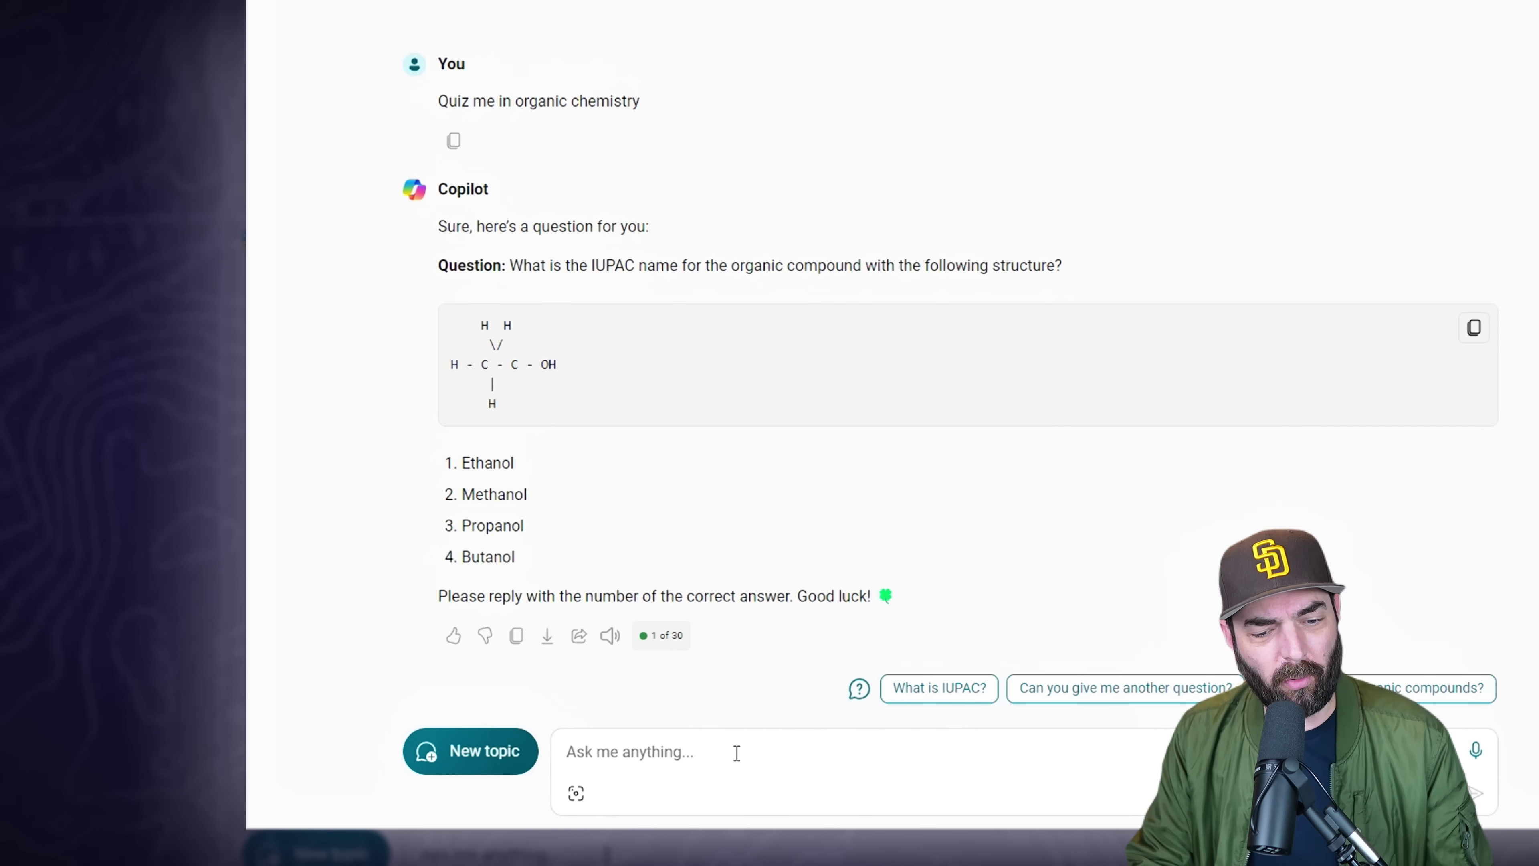
Answer the IUPAC name quiz question by sending "1".
{"action": "left_click", "coordinate": [770, 734]}
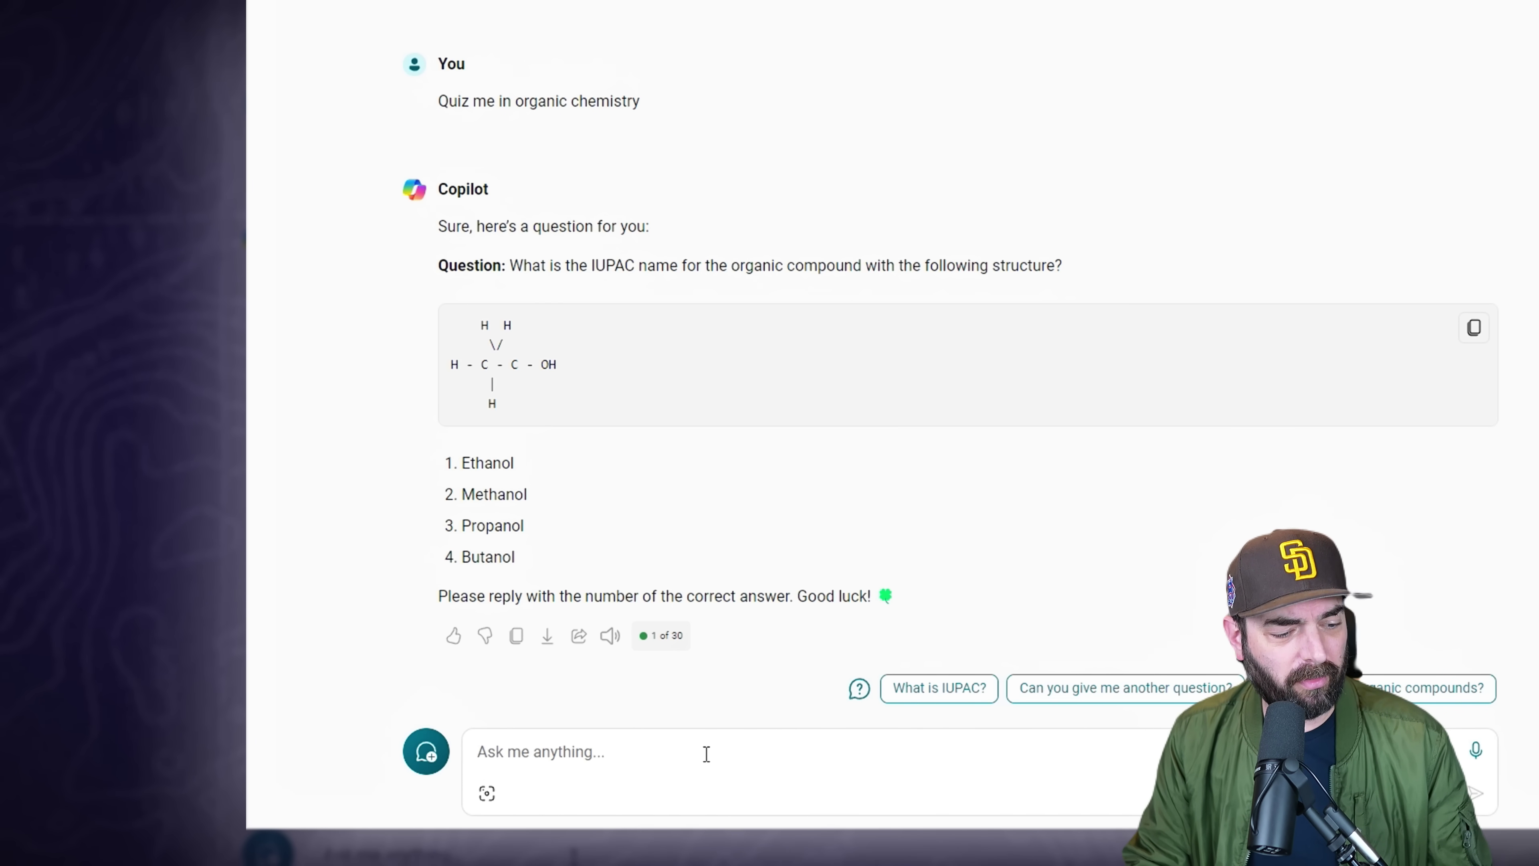
{"action": "type", "text": "1"}
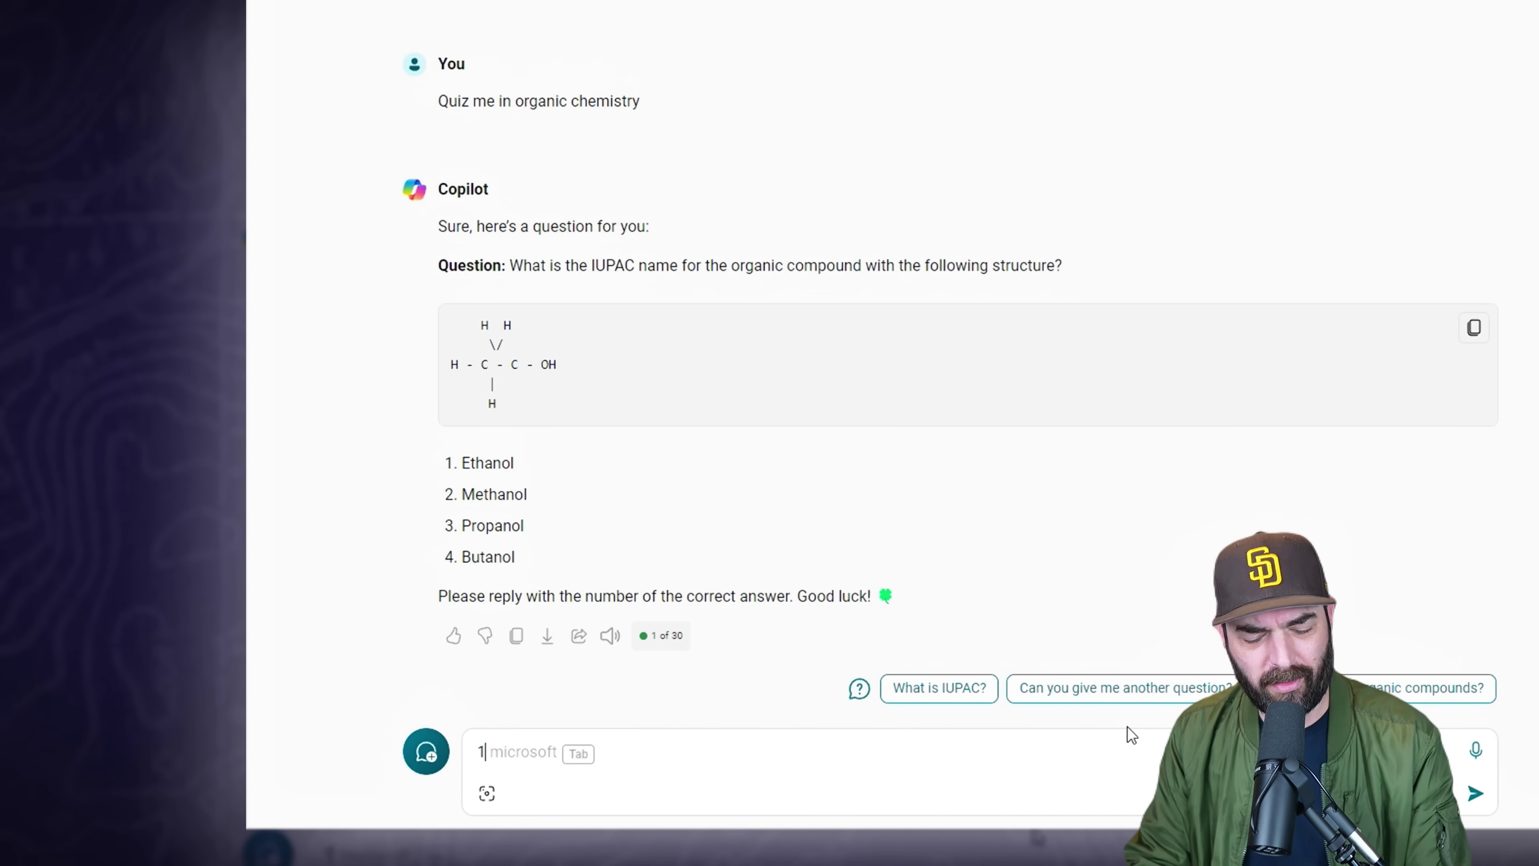
{"action": "key", "text": "Return"}
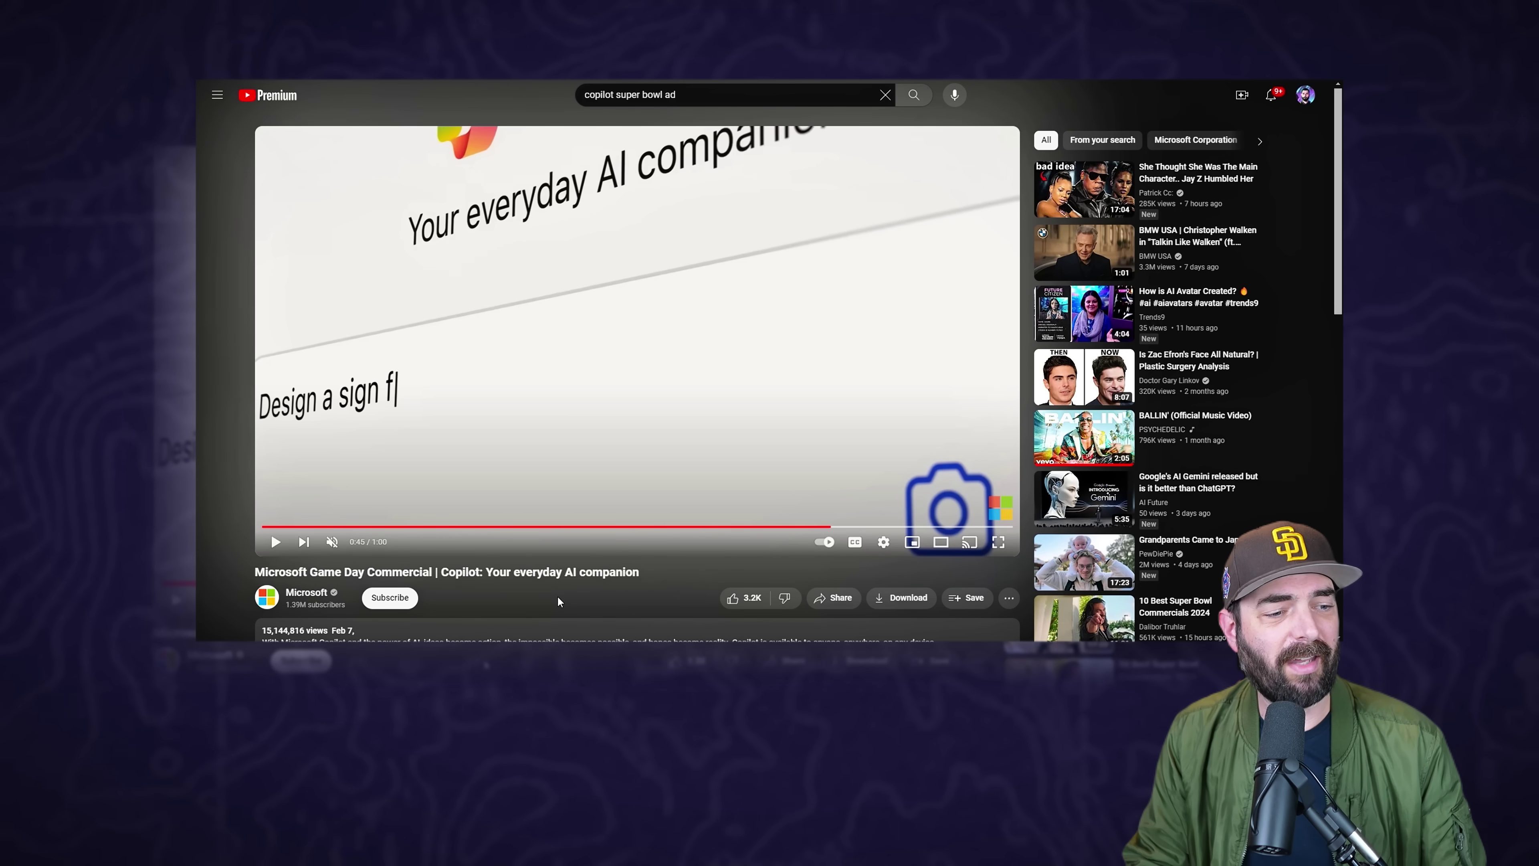
Switch to the Copilot commercial on YouTube, play and pause through the sign-design scene, and skip along its timeline.
{"action": "key", "text": "space"}
{"action": "key", "text": "space"}
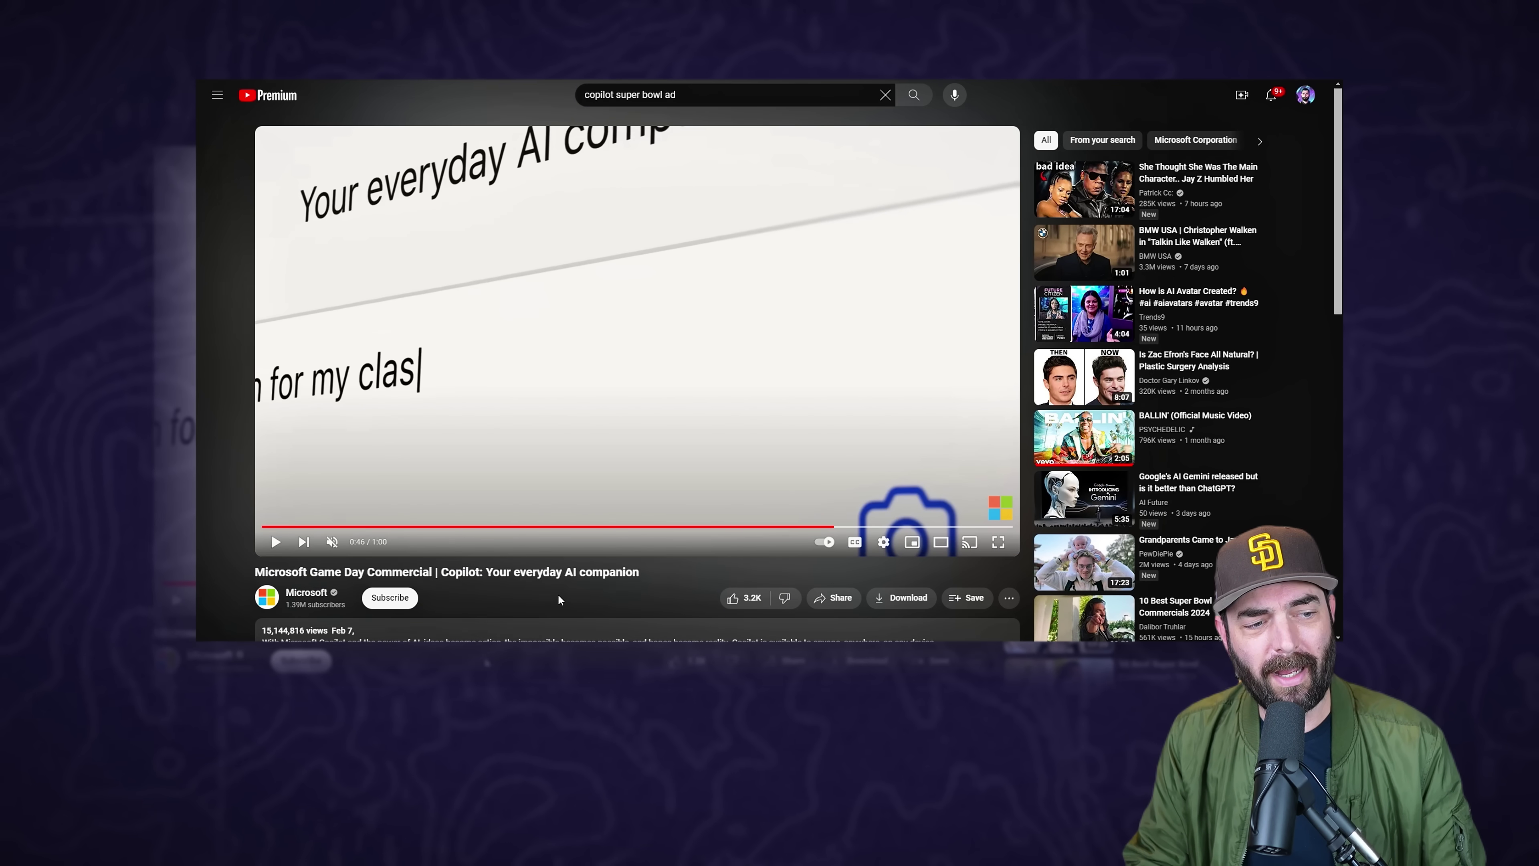
{"action": "key", "text": "space"}
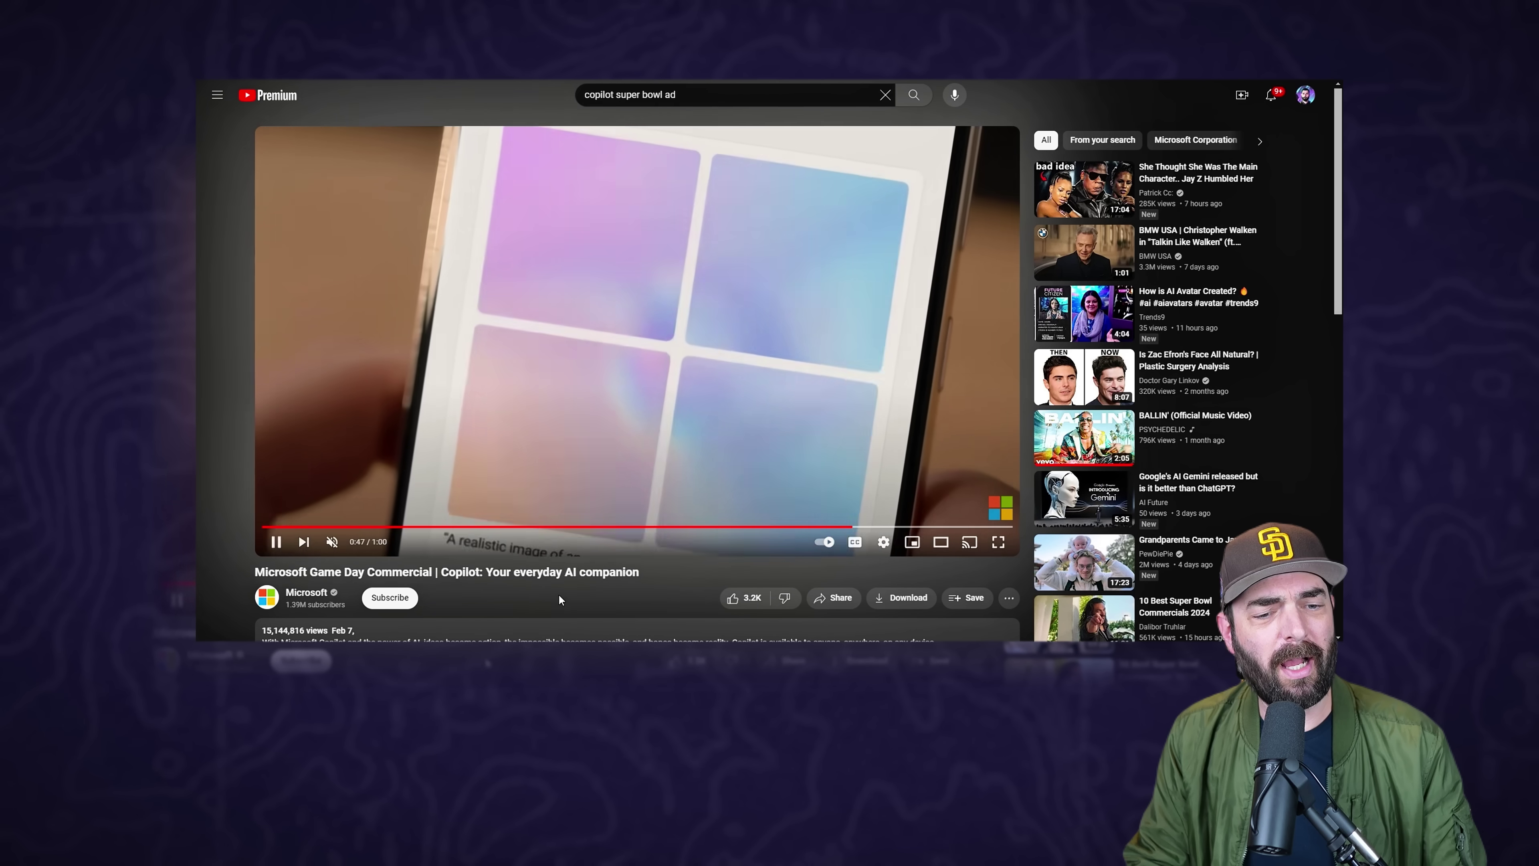
{"action": "key", "text": "space"}
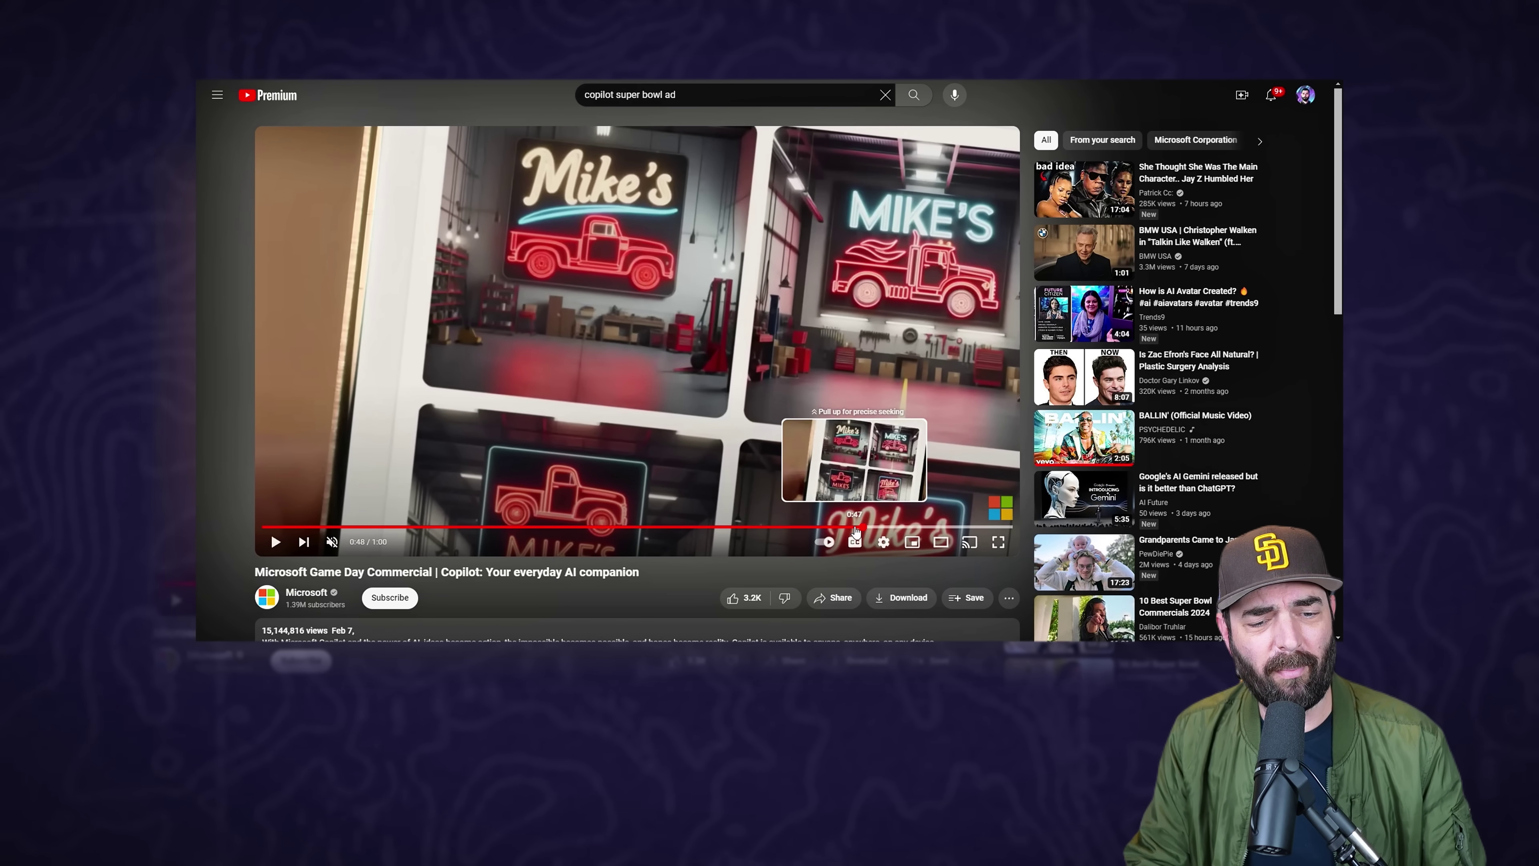
{"action": "left_click", "coordinate": [830, 528]}
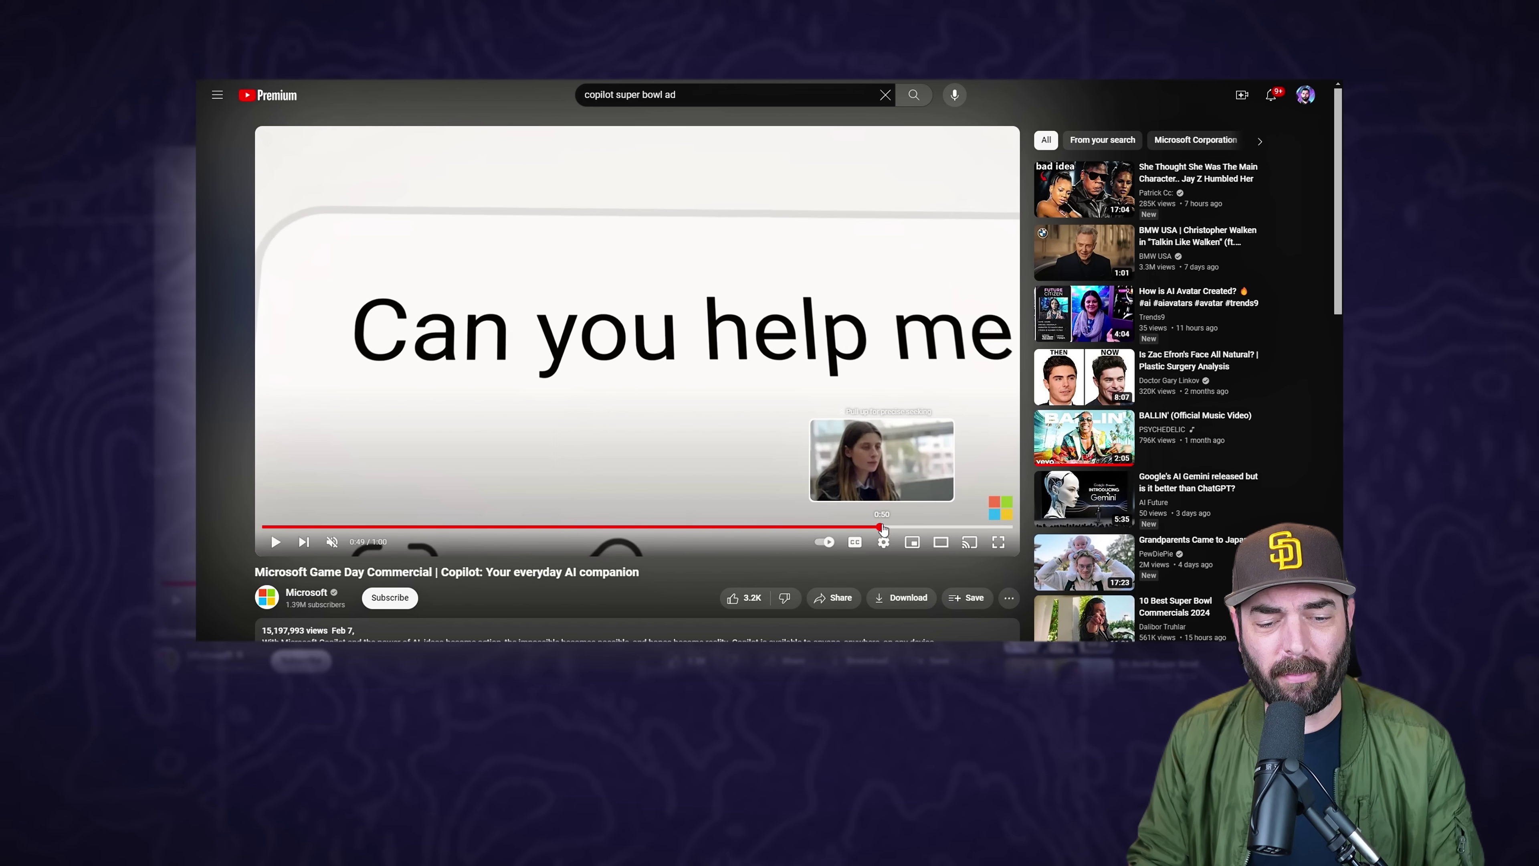
{"action": "left_click", "coordinate": [922, 526]}
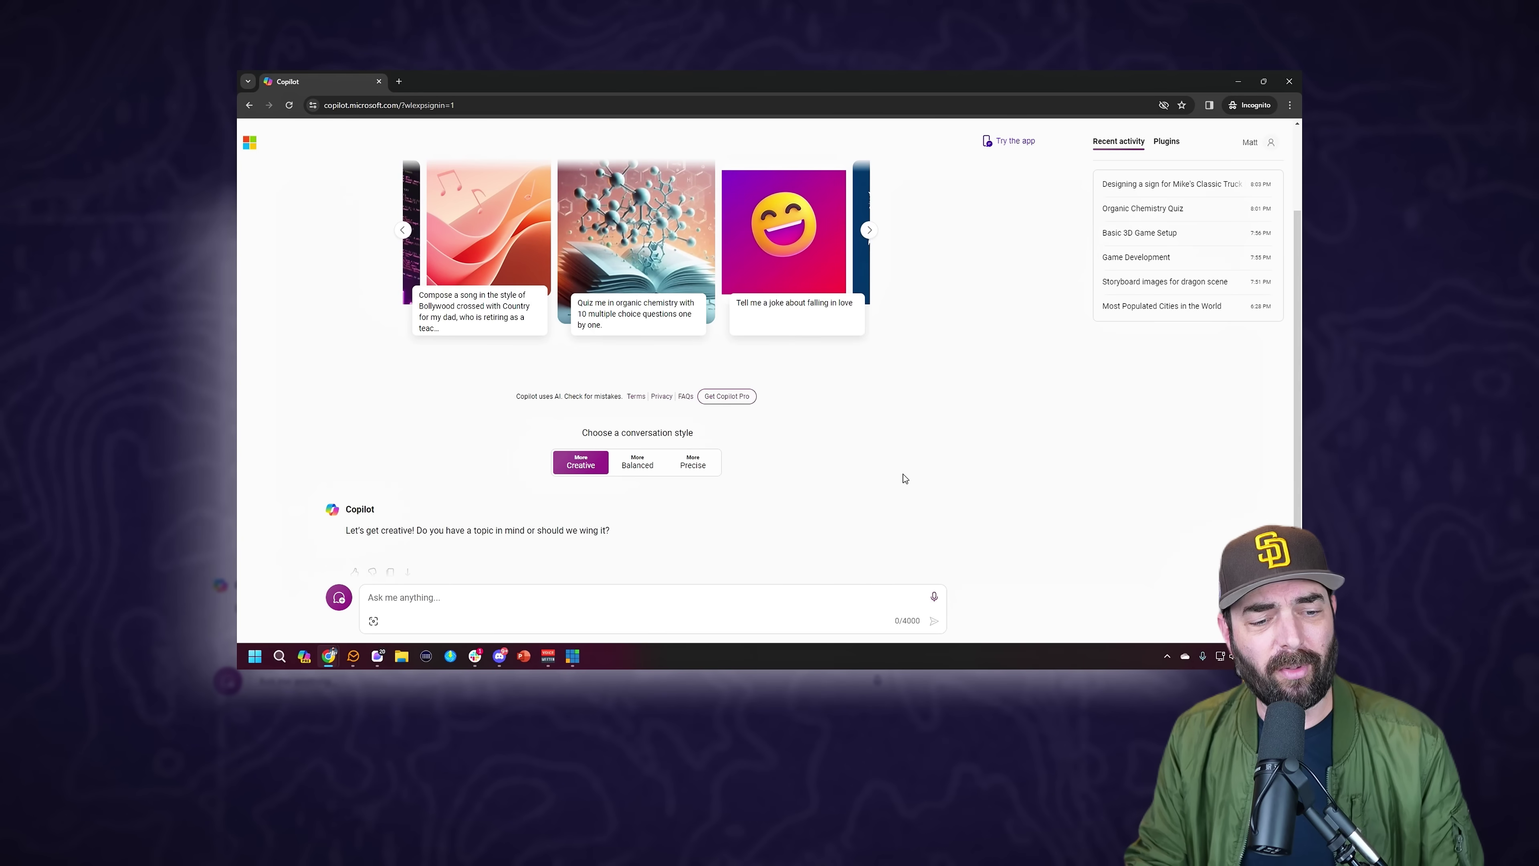
Look over the suggested prompts on the Copilot home page and open the Windows Copilot.
{"action": "scroll", "coordinate": [776, 488], "scroll_direction": "up", "scroll_amount": 2}
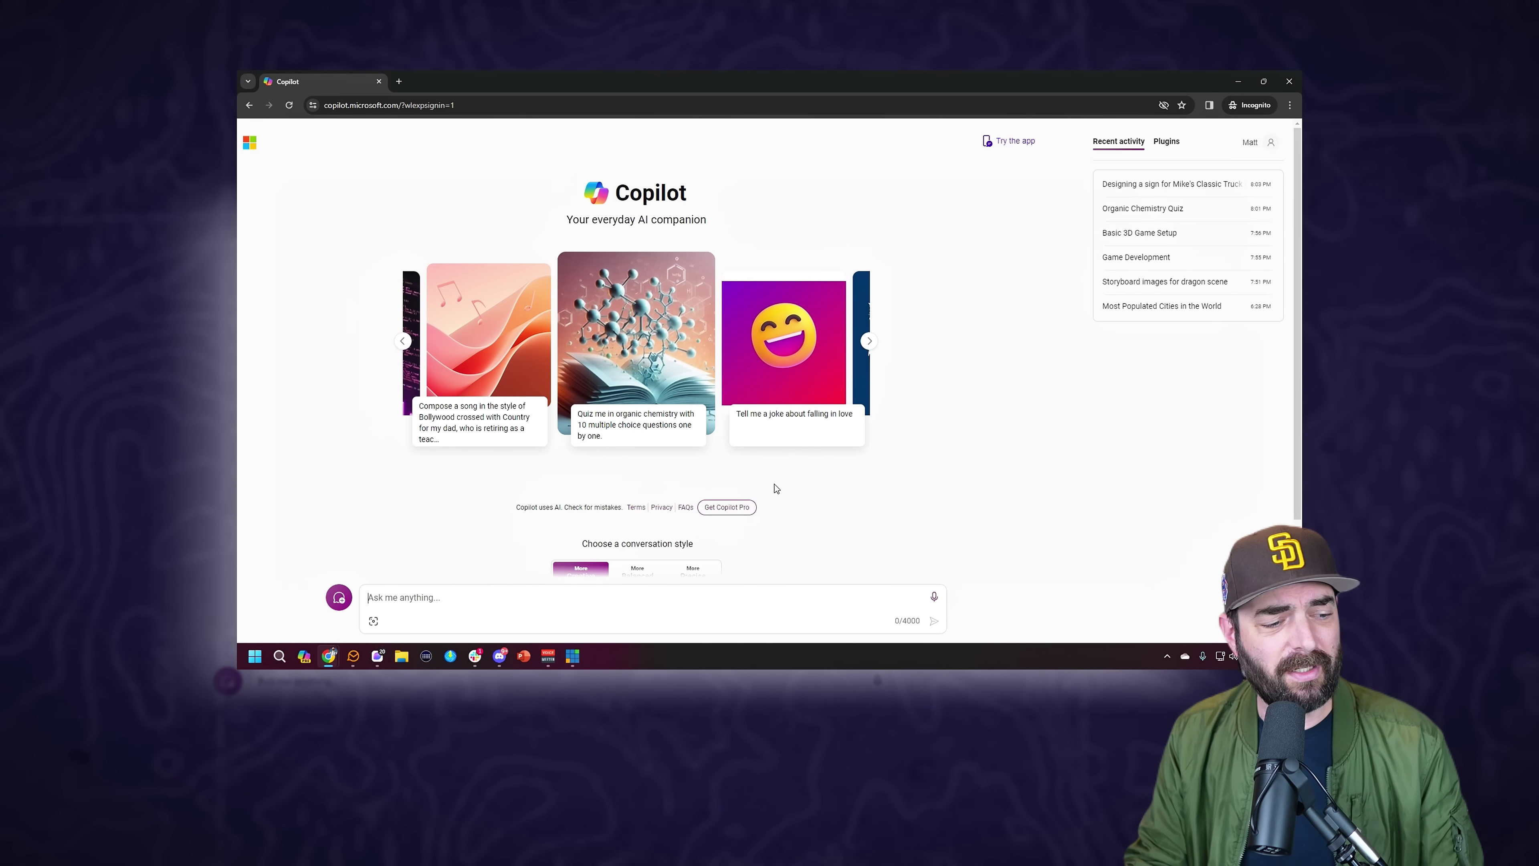
{"action": "left_click", "coordinate": [306, 659]}
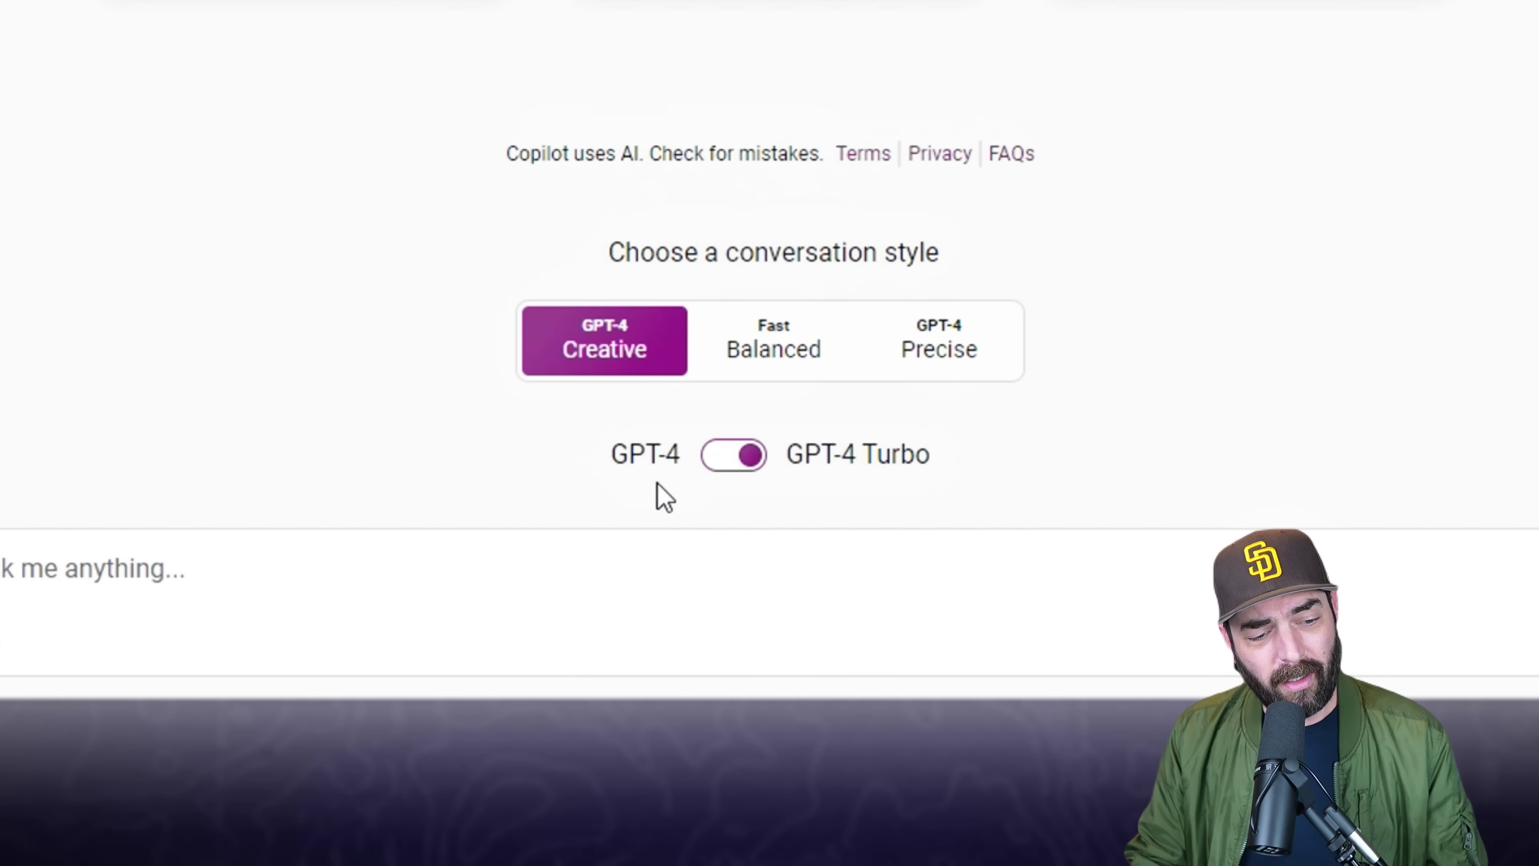
Toggle the Creative style's model between GPT-4 and GPT-4 Turbo, leaving it on GPT-4 Turbo.
{"action": "left_click", "coordinate": [741, 460]}
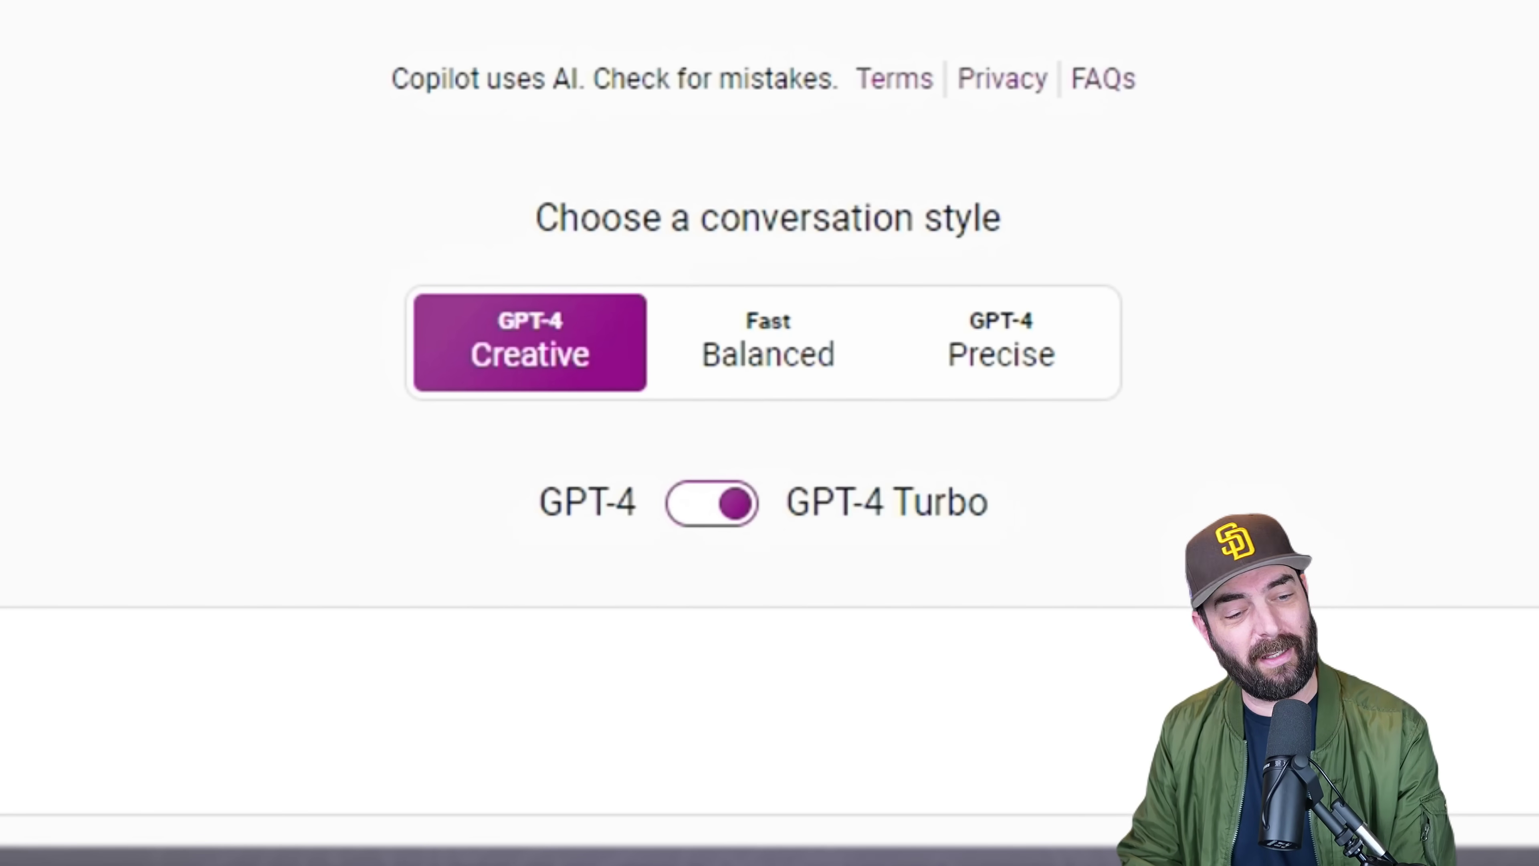
{"action": "left_click", "coordinate": [715, 503]}
{"action": "left_click", "coordinate": [676, 504]}
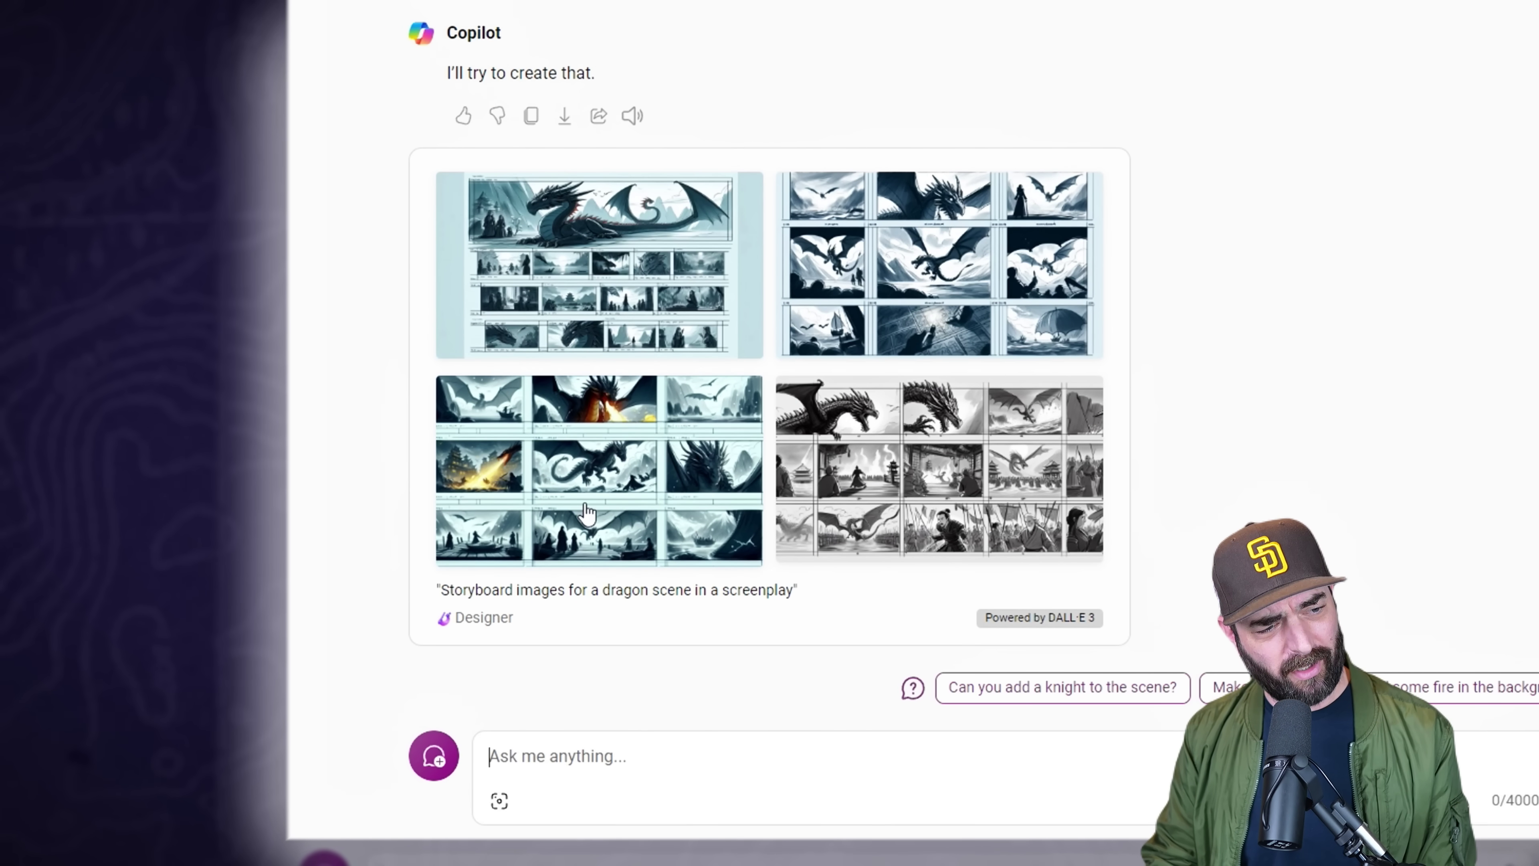
Open the wide storyboard with the fire-breathing dragon and try Blur background on the dragon in its central panel.
{"action": "left_click", "coordinate": [589, 517]}
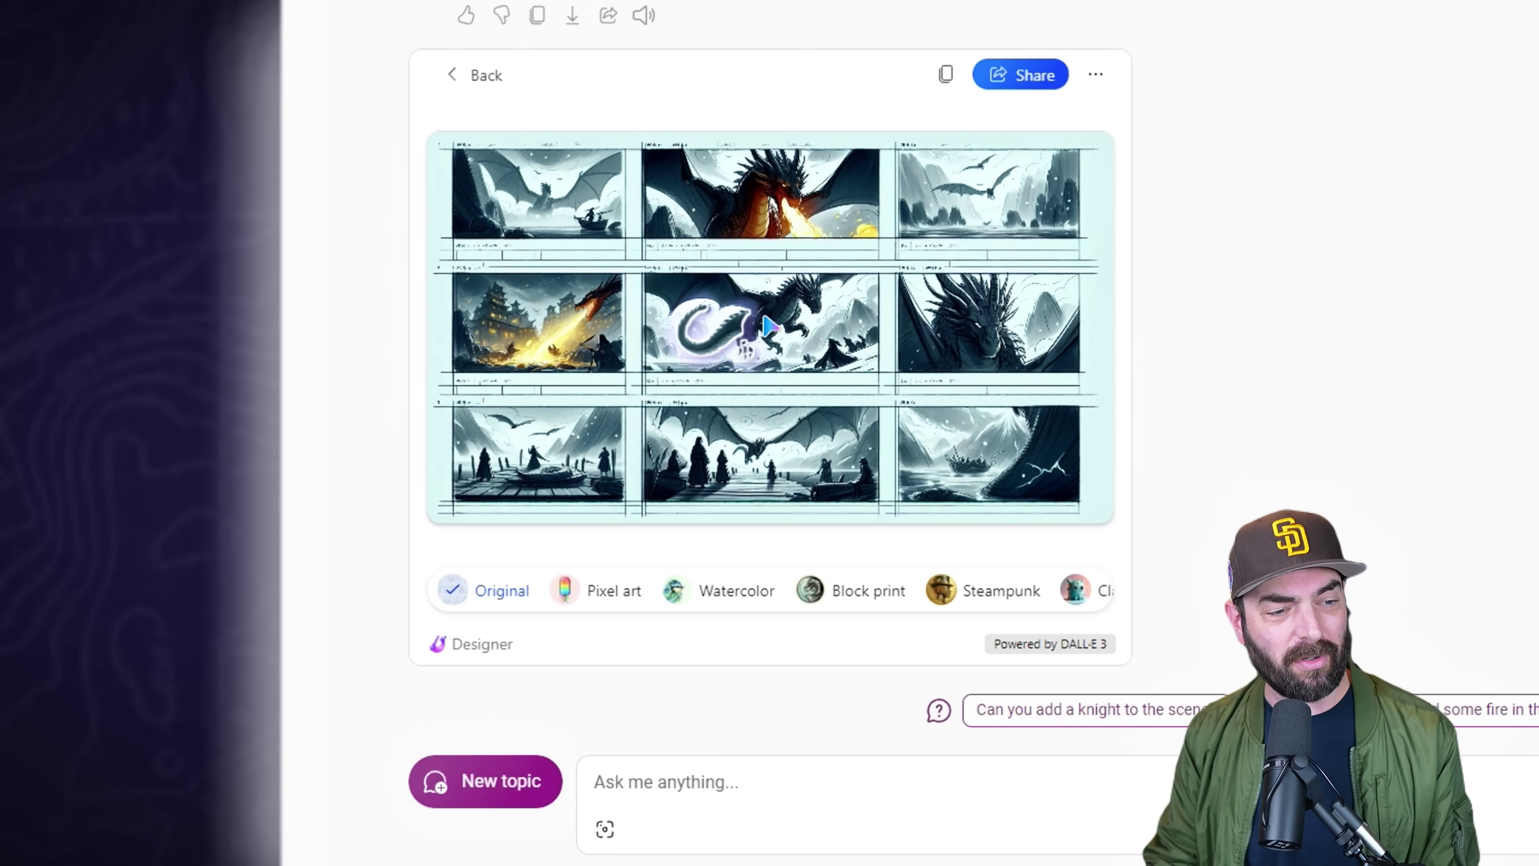
{"action": "left_click", "coordinate": [806, 319]}
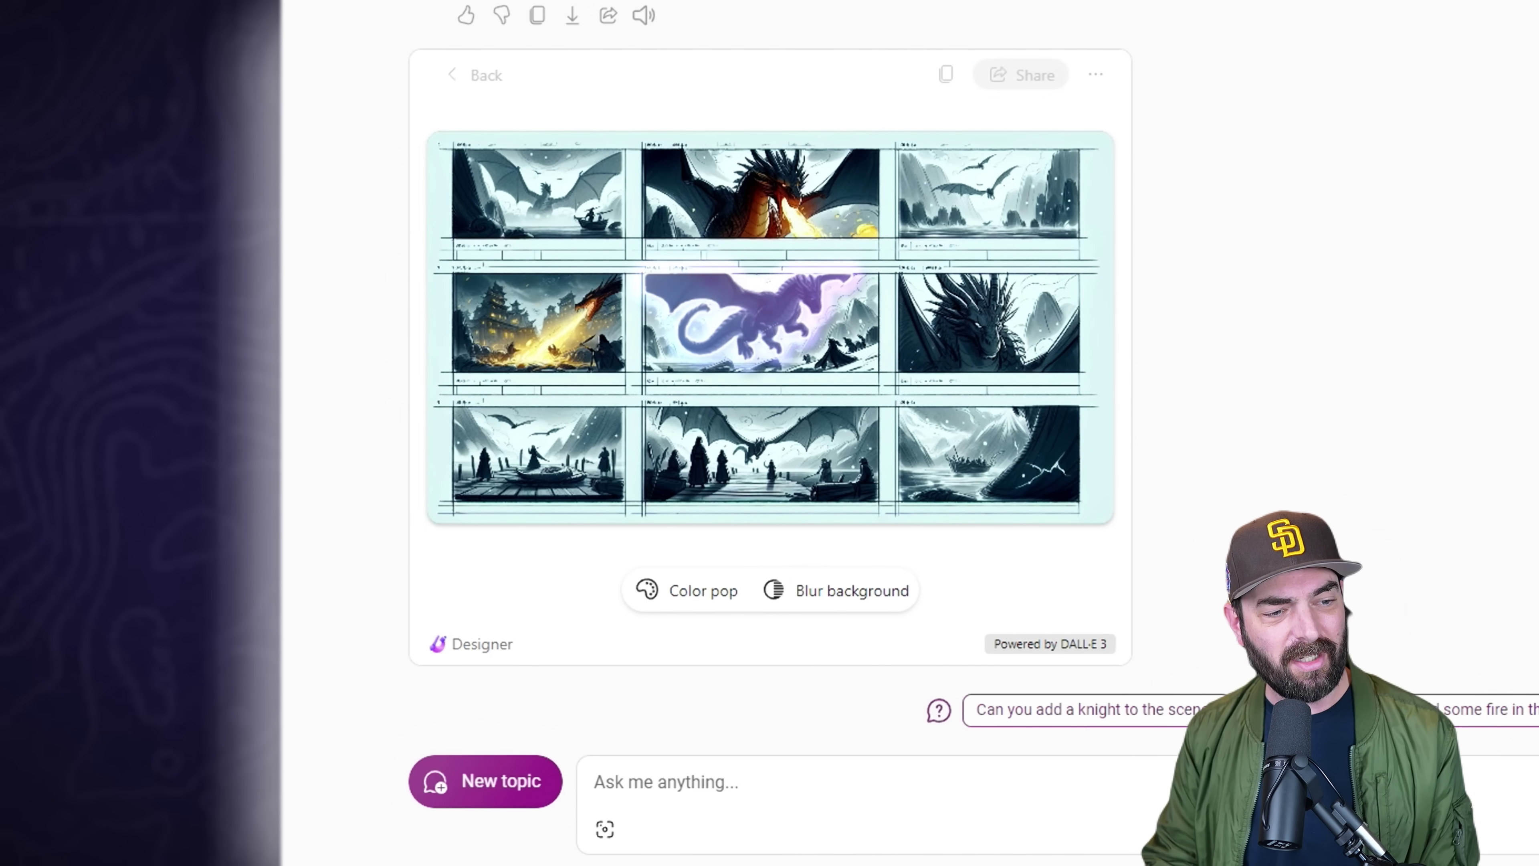
{"action": "left_click", "coordinate": [861, 597]}
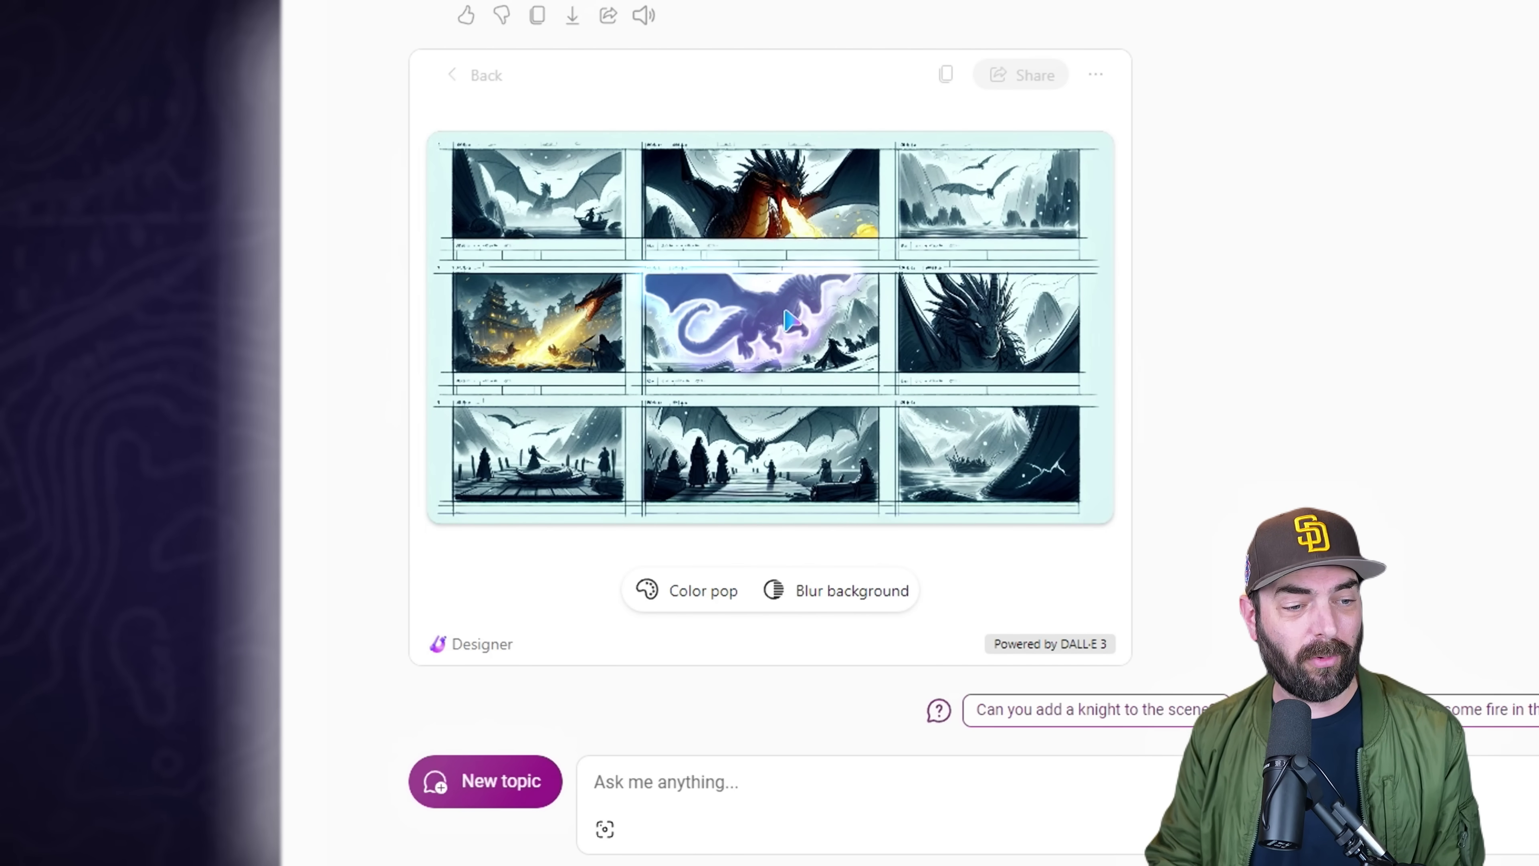
{"action": "key", "text": "Escape"}
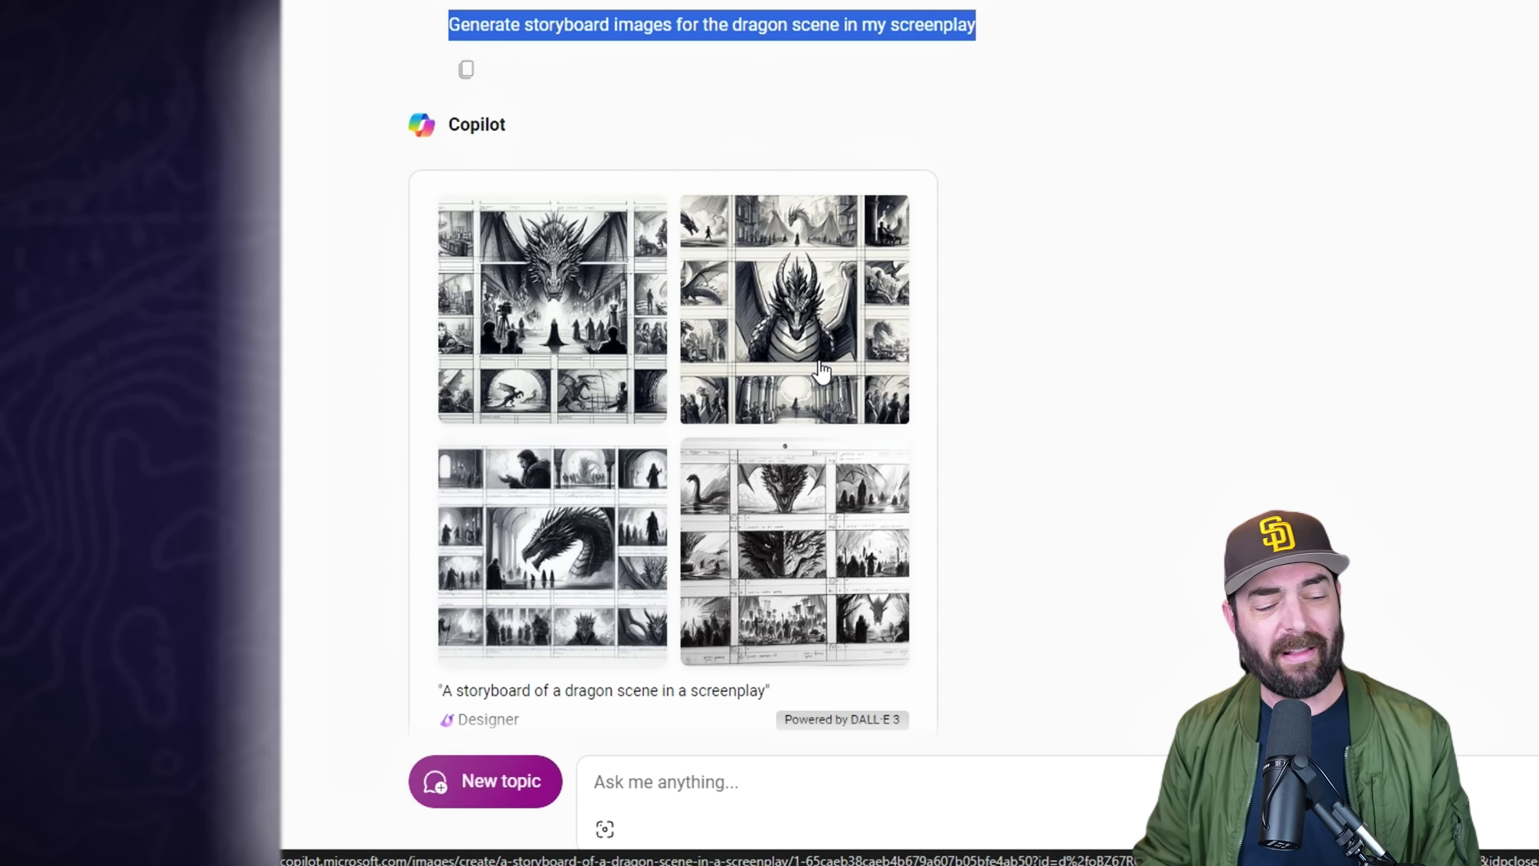
Open the black-and-white storyboard showing a front-facing horned dragon and select the central dragon in the image.
{"action": "left_click", "coordinate": [819, 361]}
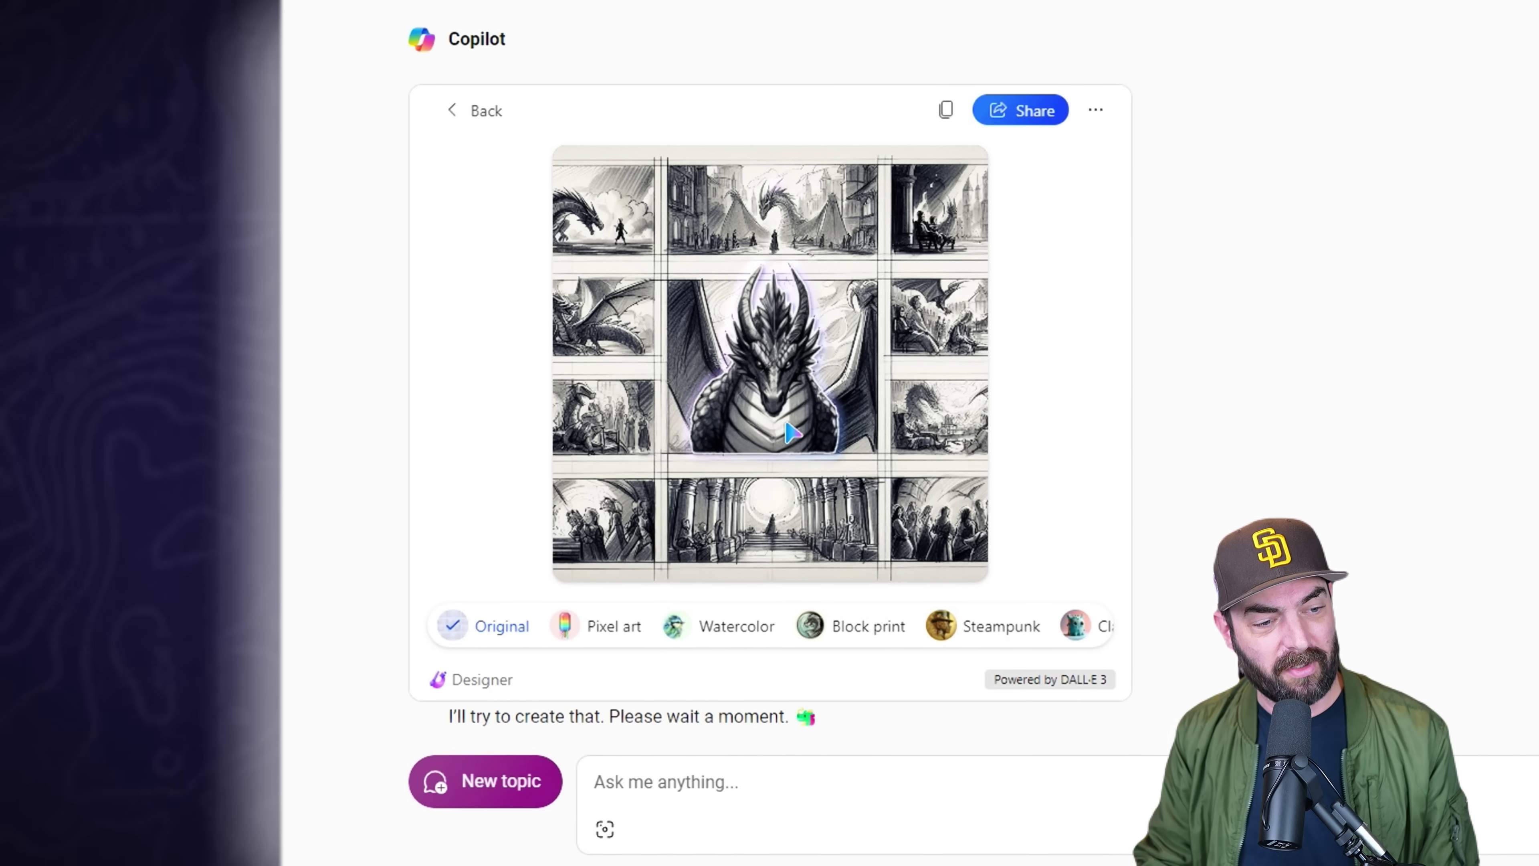
{"action": "left_click", "coordinate": [765, 306]}
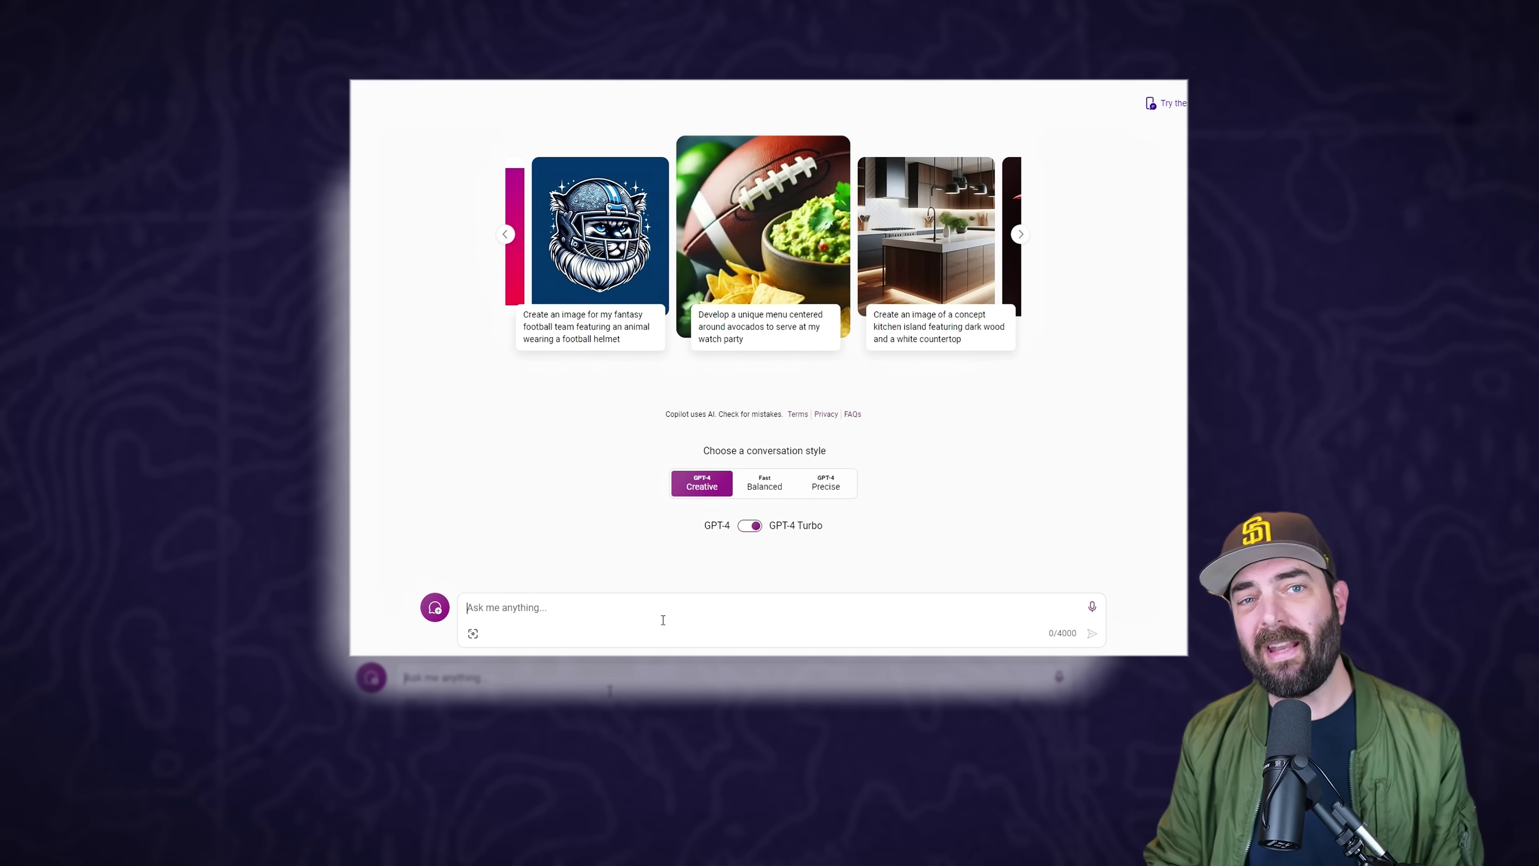
Send "Write code for my 3D open world game..." with GPT-4 Turbo and highlight the reply's code from the initialize comment to void Update().
{"action": "type", "text": "Write code for my 3D open world game..."}
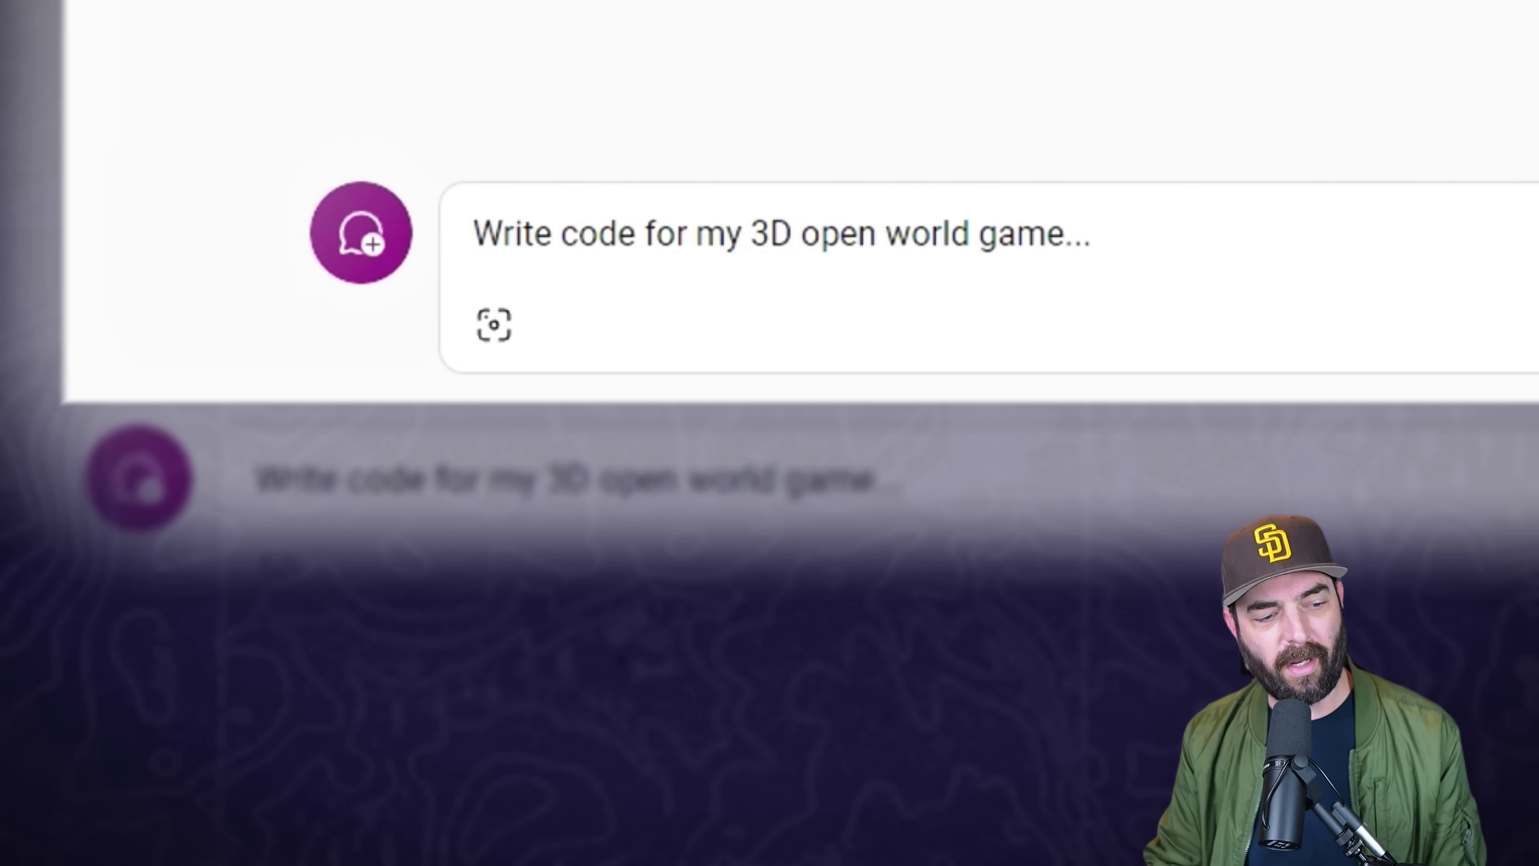
{"action": "key", "text": "Return"}
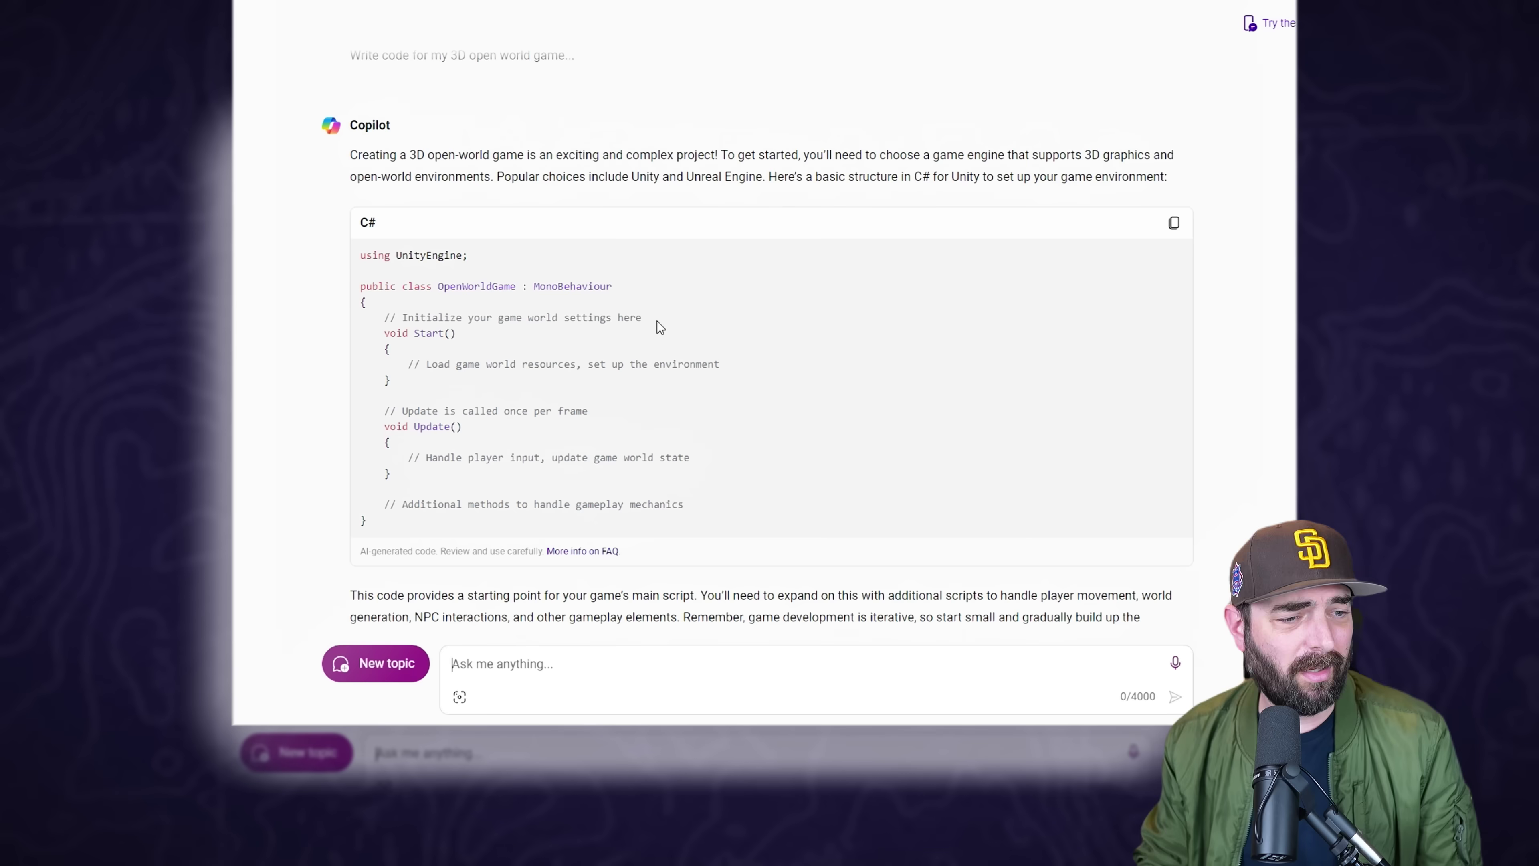
{"action": "scroll", "coordinate": [575, 323], "scroll_direction": "down", "scroll_amount": 1}
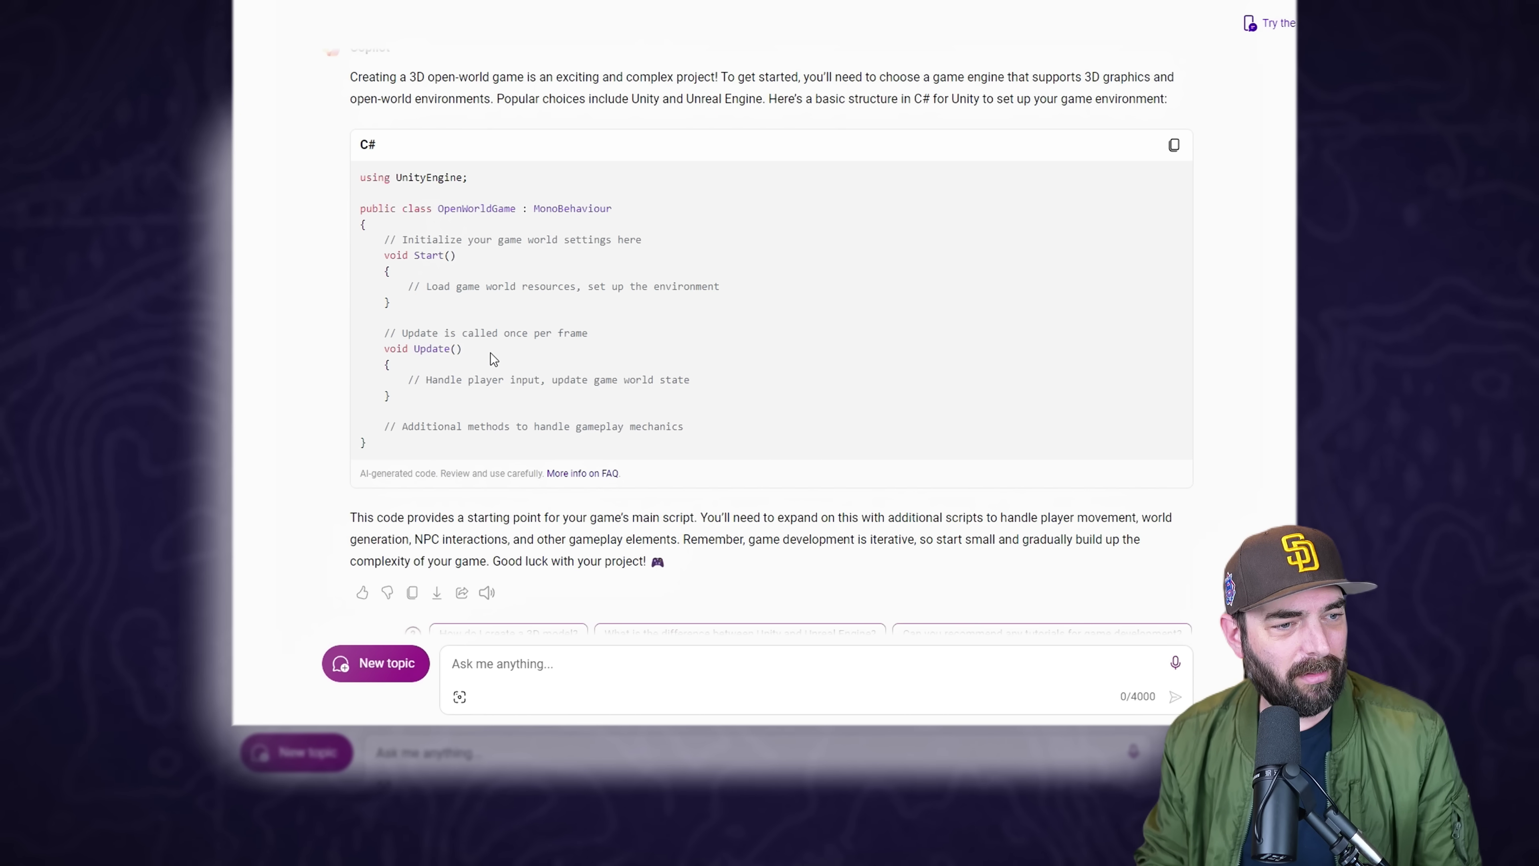
{"action": "left_click_drag", "start_coordinate": [491, 352], "coordinate": [330, 243]}
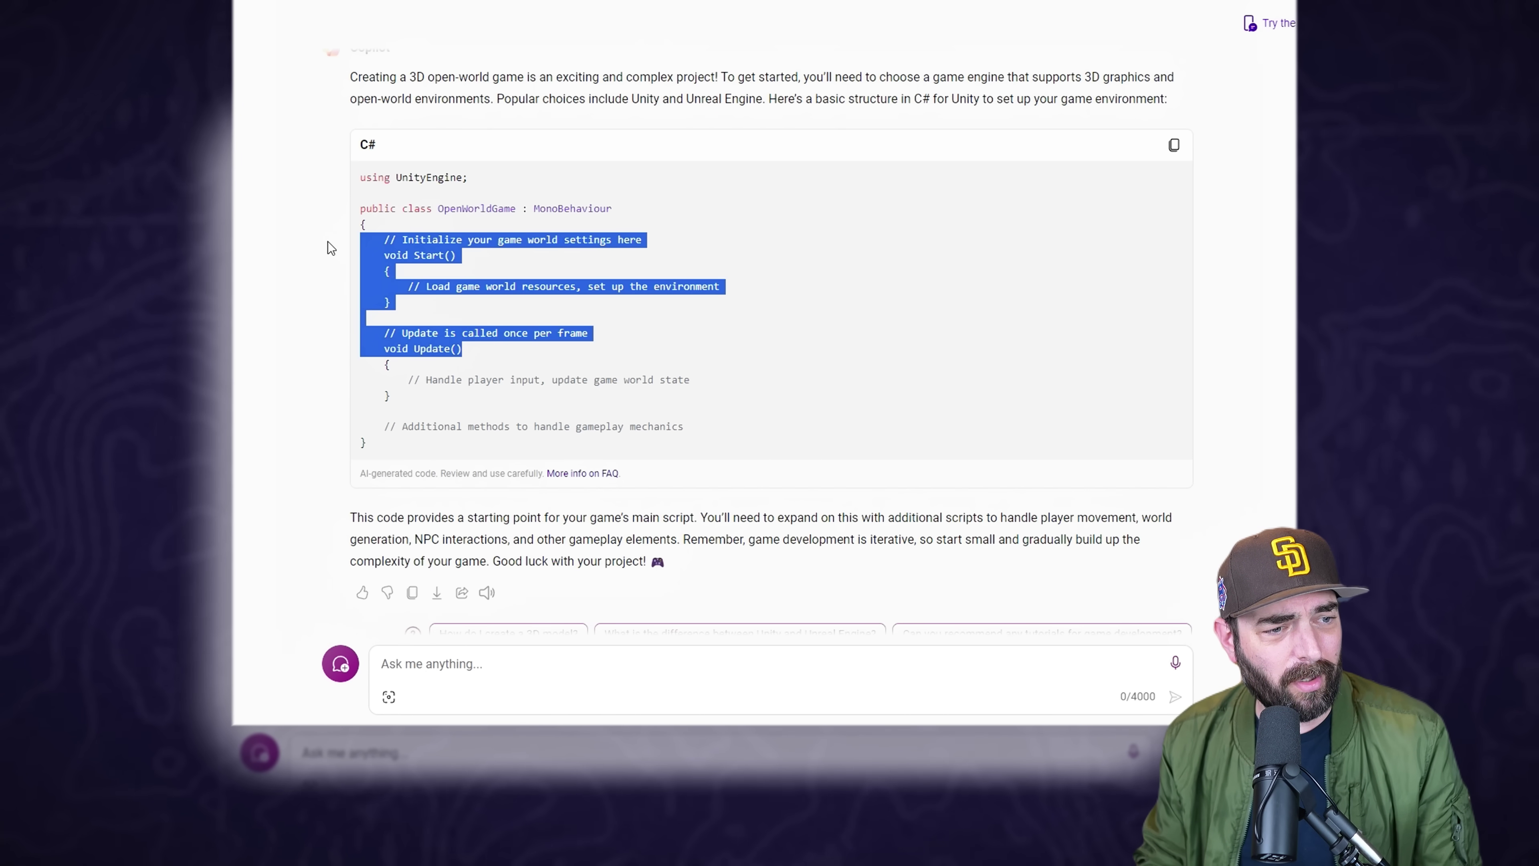
Send "Quiz me in organic chemistry" in a new chat using the Precise conversation style.
{"action": "left_click", "coordinate": [831, 319]}
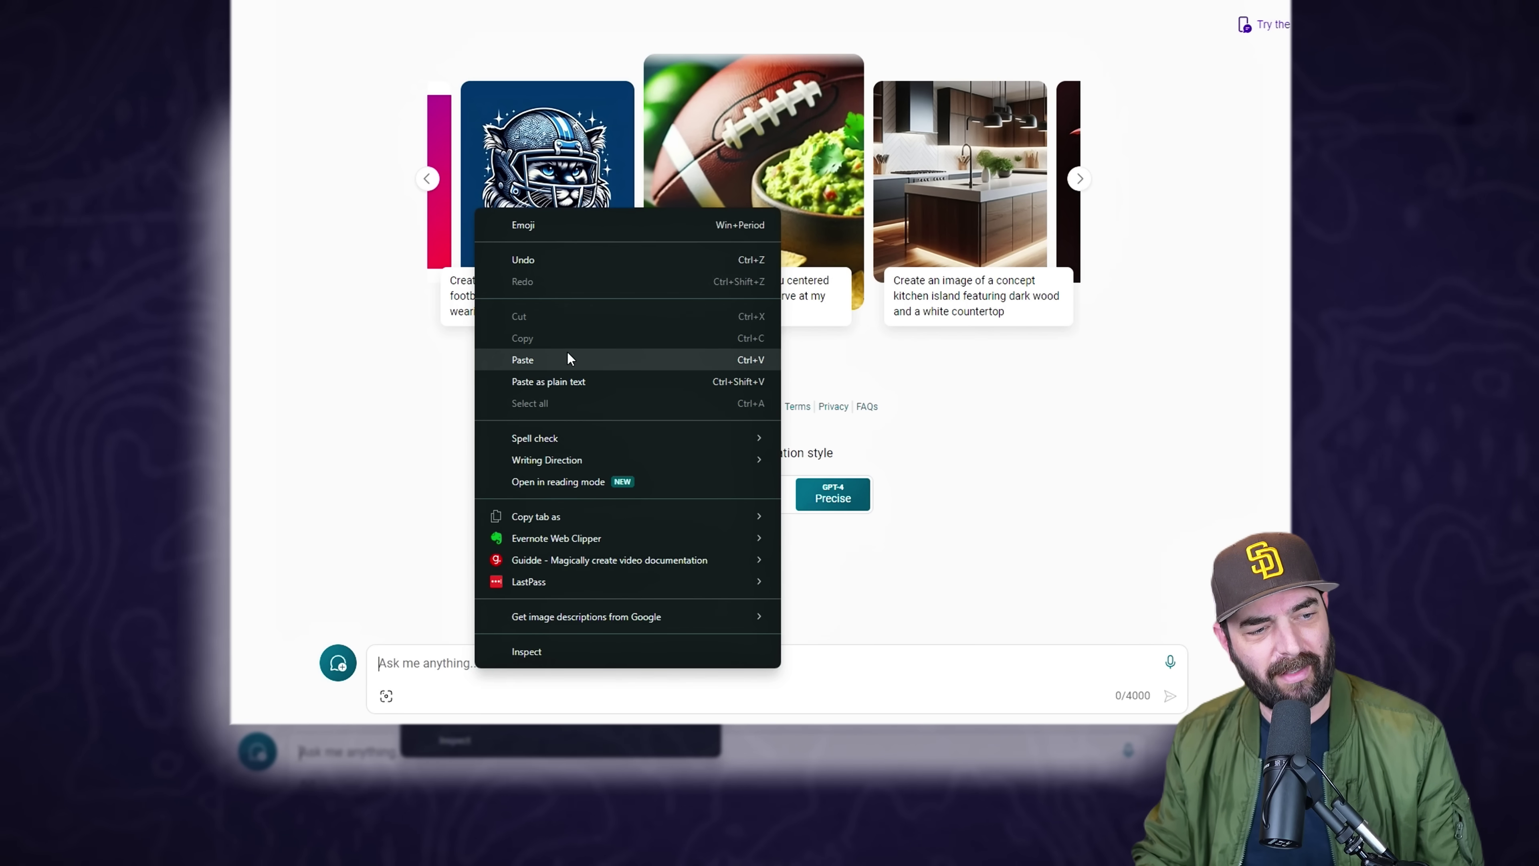
{"action": "left_click", "coordinate": [567, 351]}
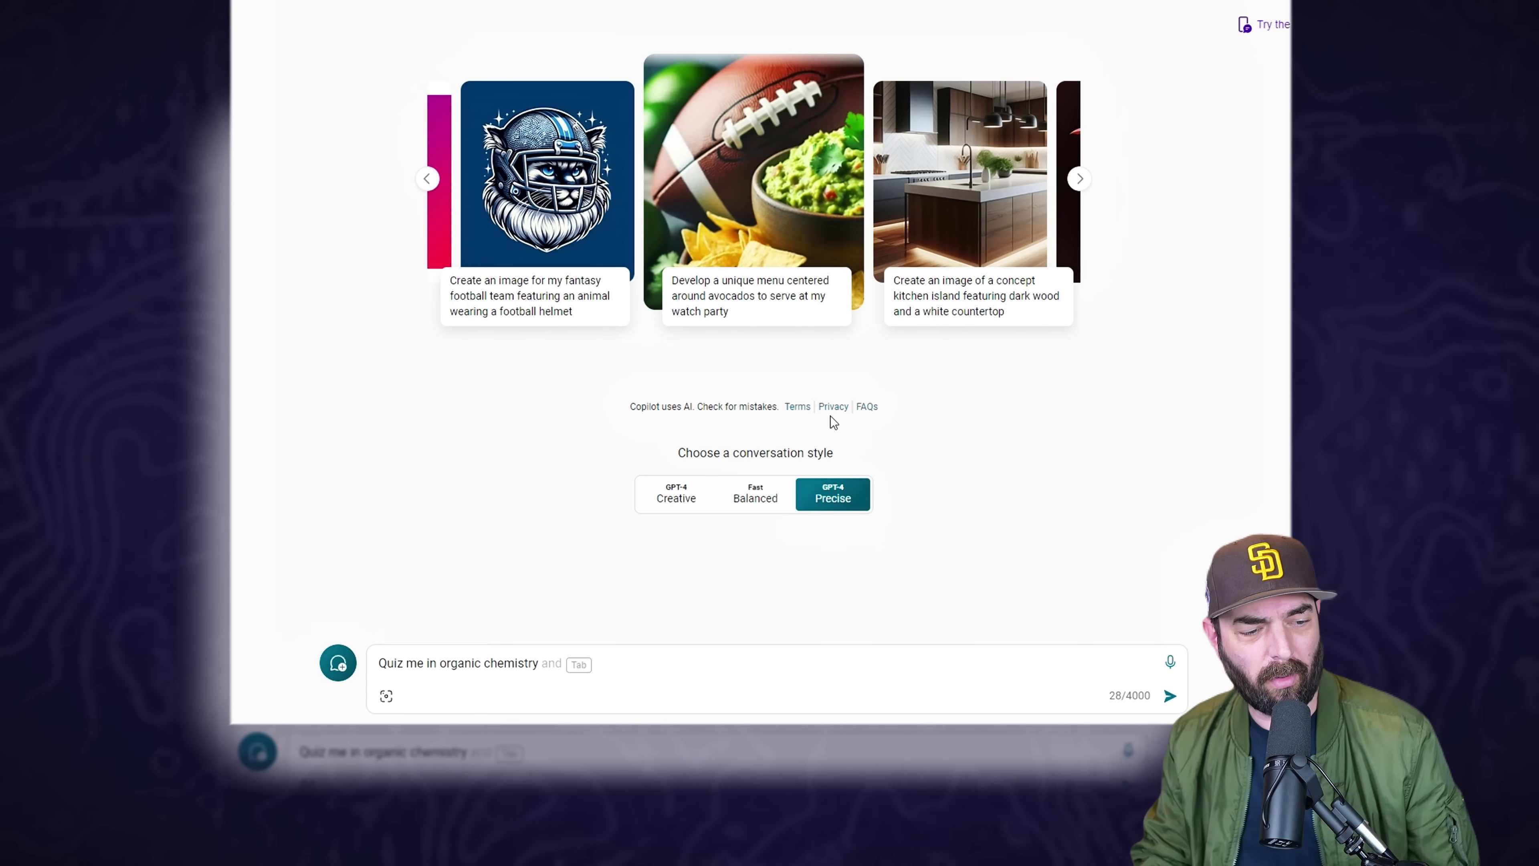
{"action": "key", "text": "Return"}
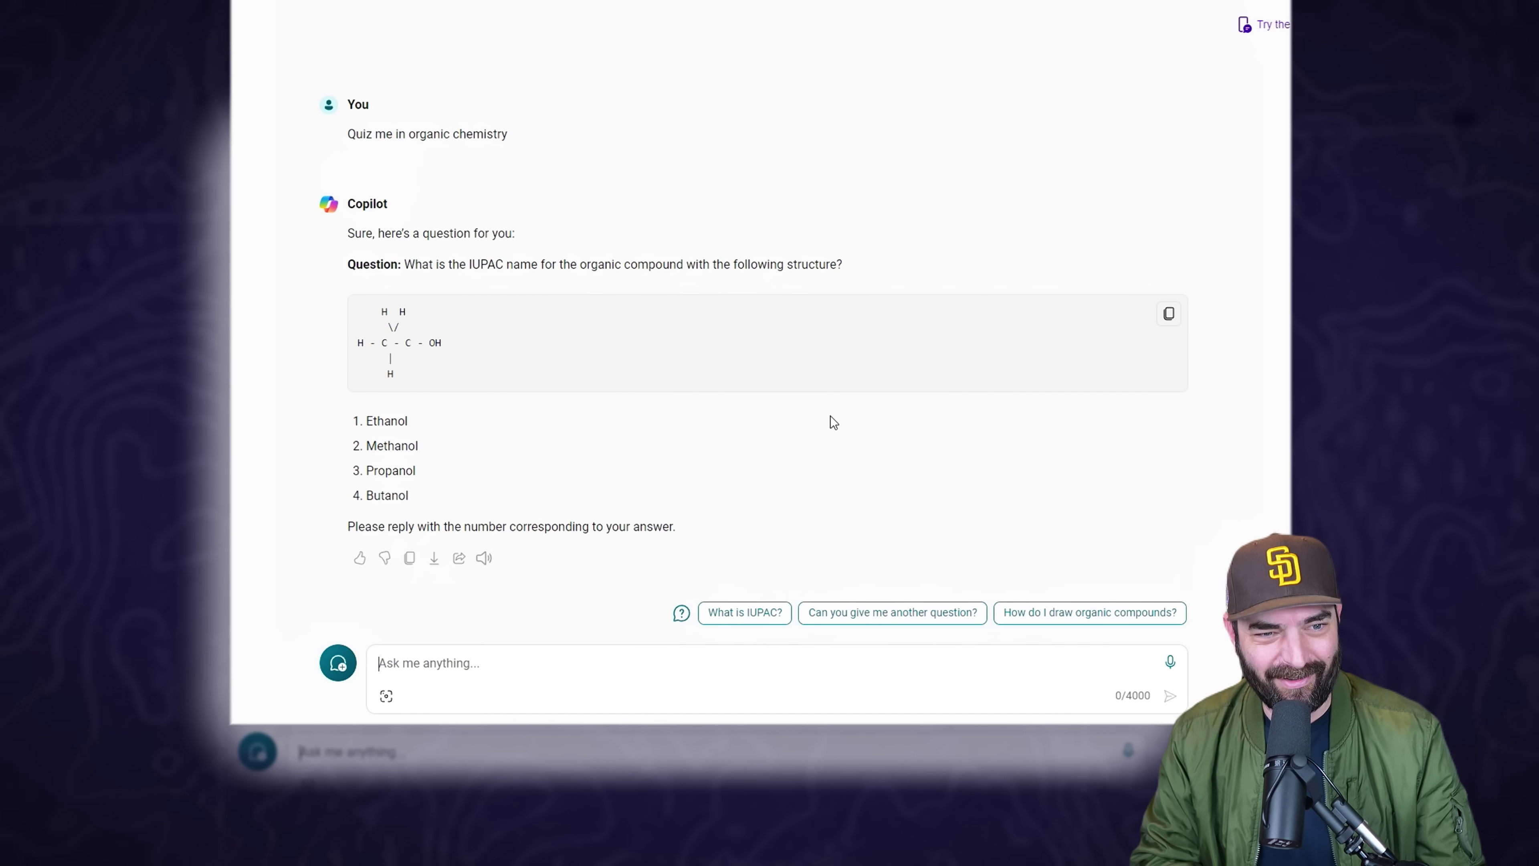
Answer the IUPAC name question with 1, request another question, and answer the substitution reaction question with 3.
{"action": "type", "text": "1"}
{"action": "key", "text": "Return"}
{"action": "left_click", "coordinate": [561, 614]}
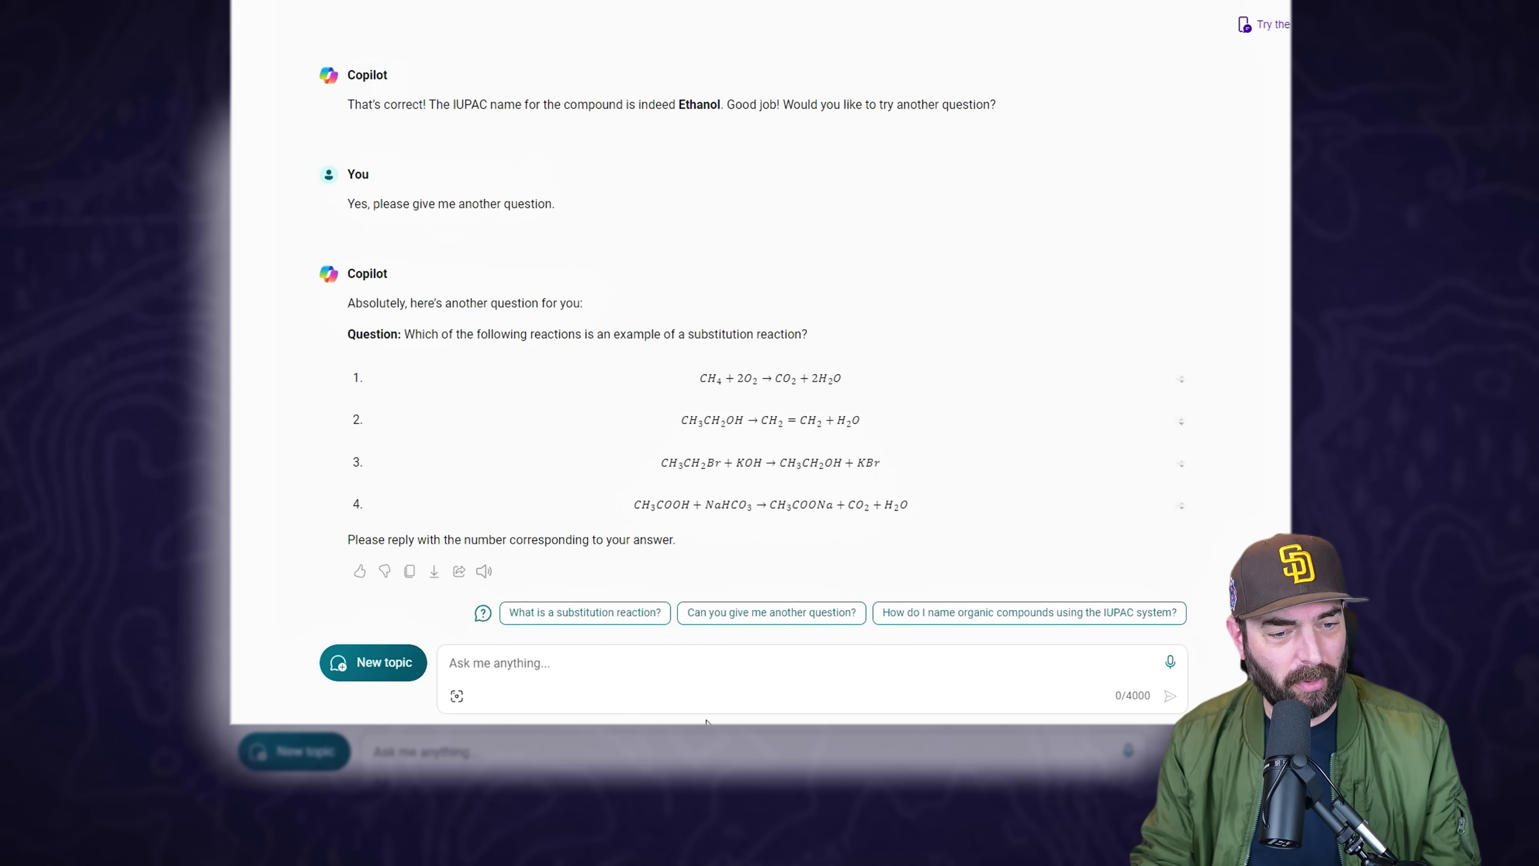
{"action": "left_click", "coordinate": [720, 699]}
{"action": "type", "text": "3"}
{"action": "key", "text": "Return"}
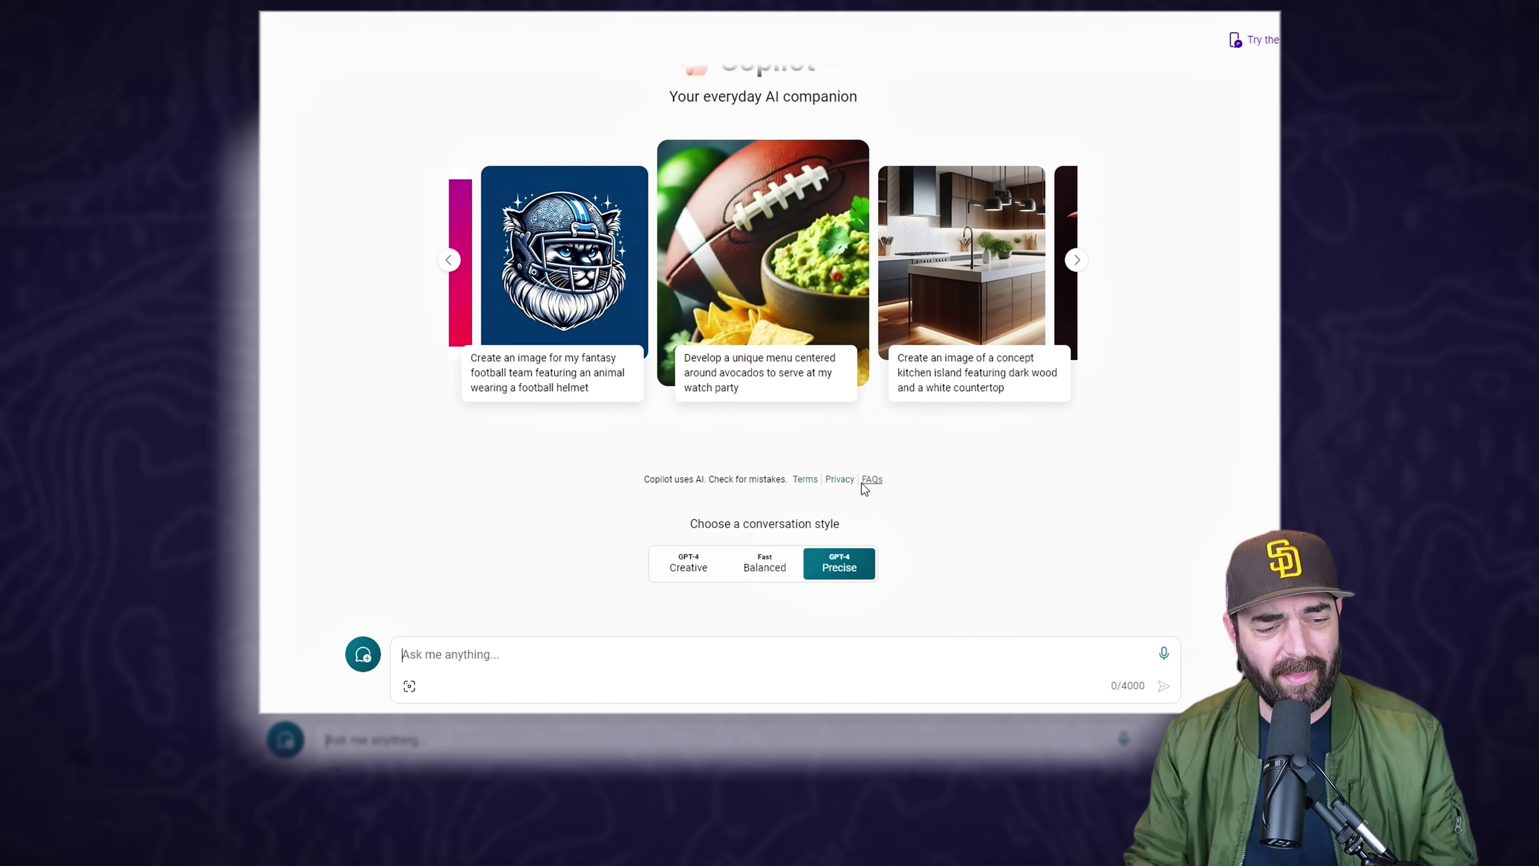
Switch the new chat's conversation style to Creative.
{"action": "scroll", "coordinate": [863, 486], "scroll_direction": "down", "scroll_amount": 2}
{"action": "left_click", "coordinate": [687, 491]}
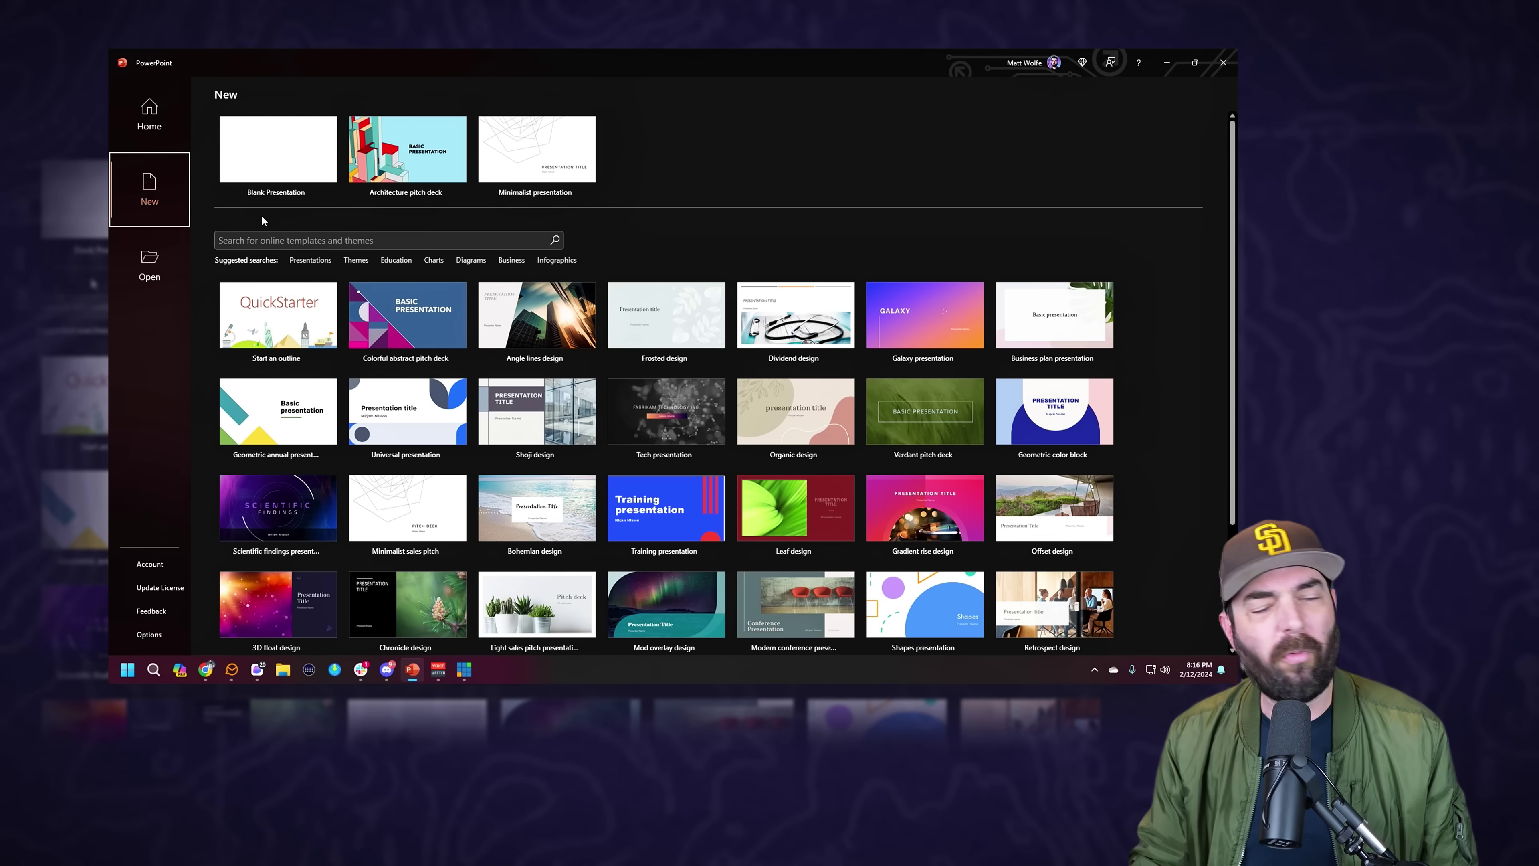
In PowerPoint, start a blank presentation and have Copilot create a presentation about the world's largest birds.
{"action": "left_click", "coordinate": [268, 168]}
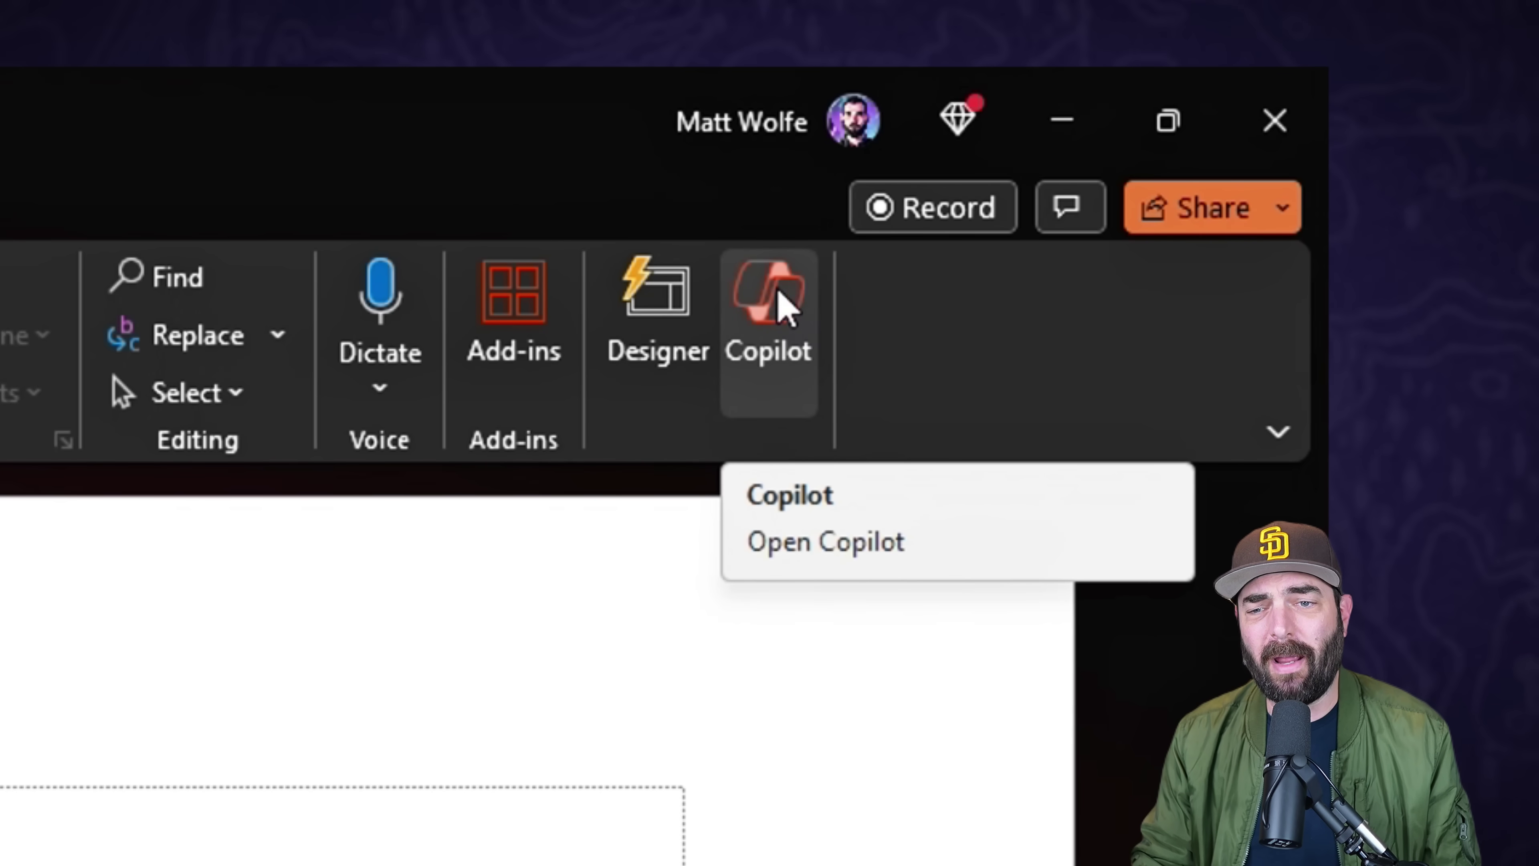
{"action": "left_click", "coordinate": [750, 325]}
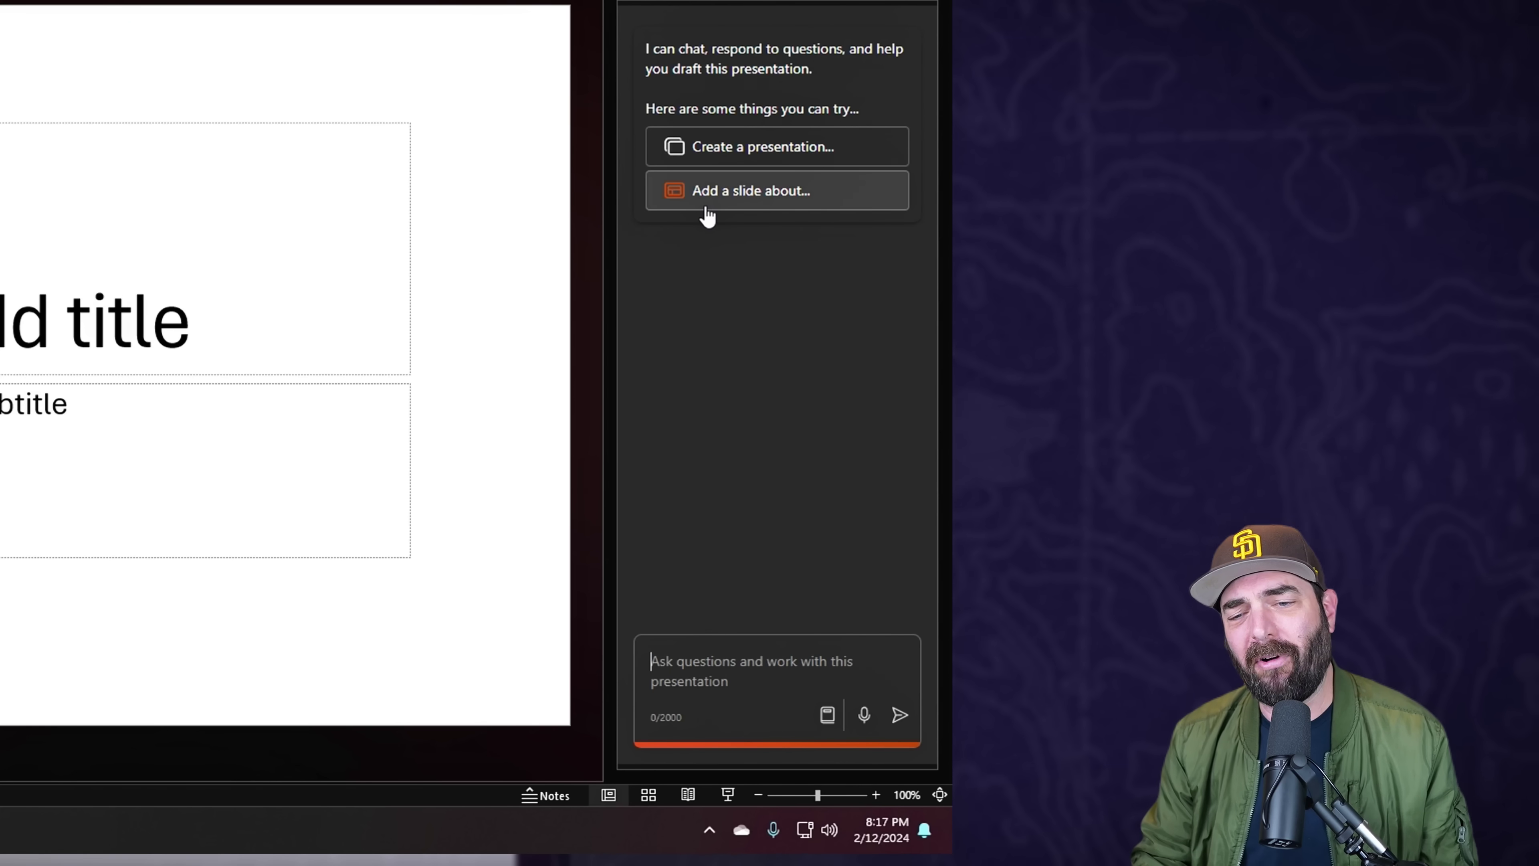
{"action": "left_click", "coordinate": [751, 162]}
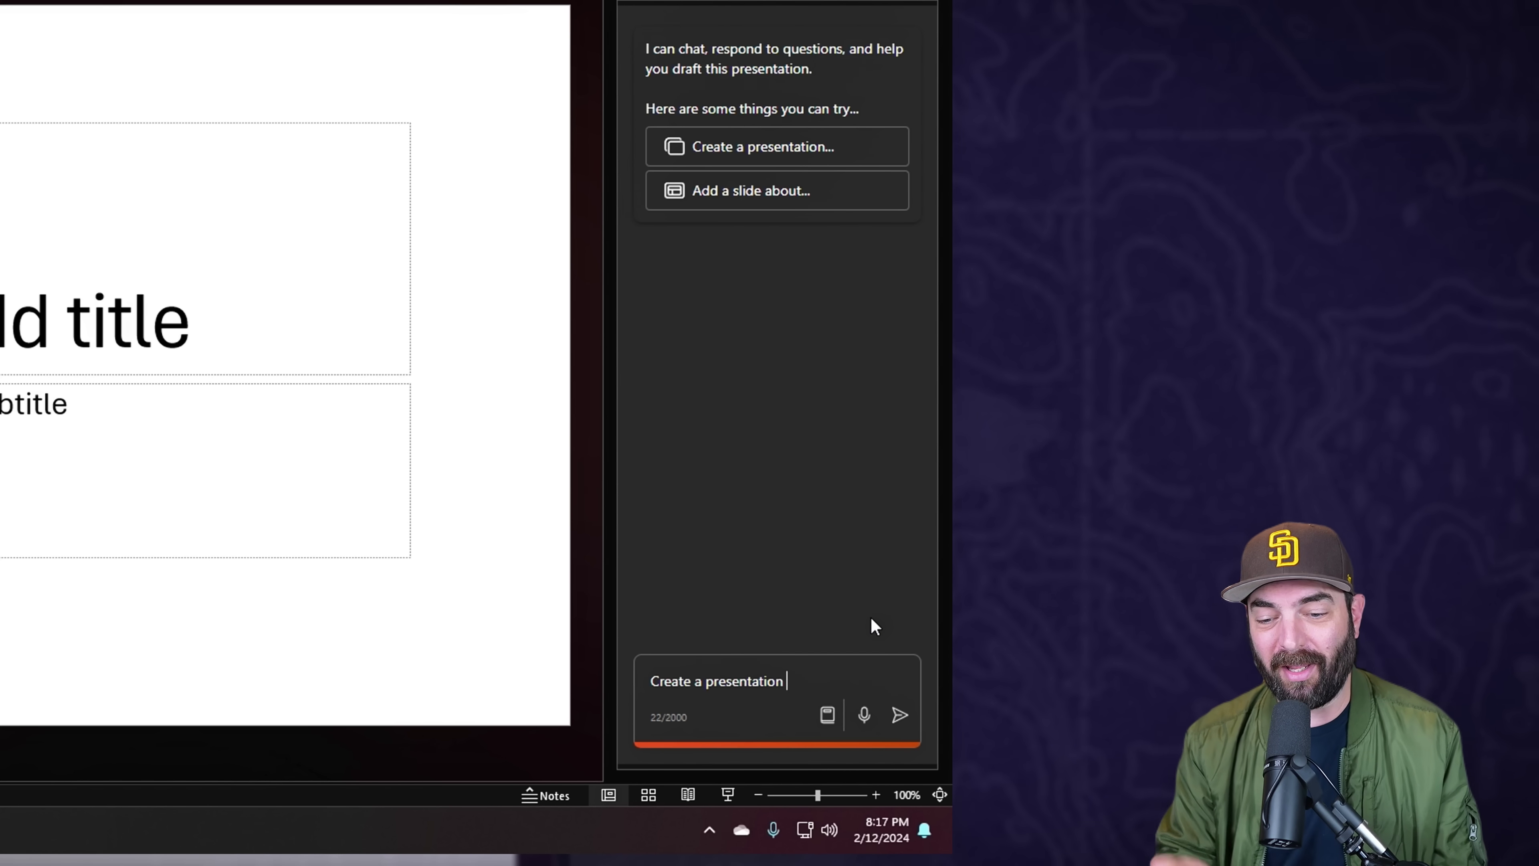
{"action": "type", "text": "about the world's largest bir"}
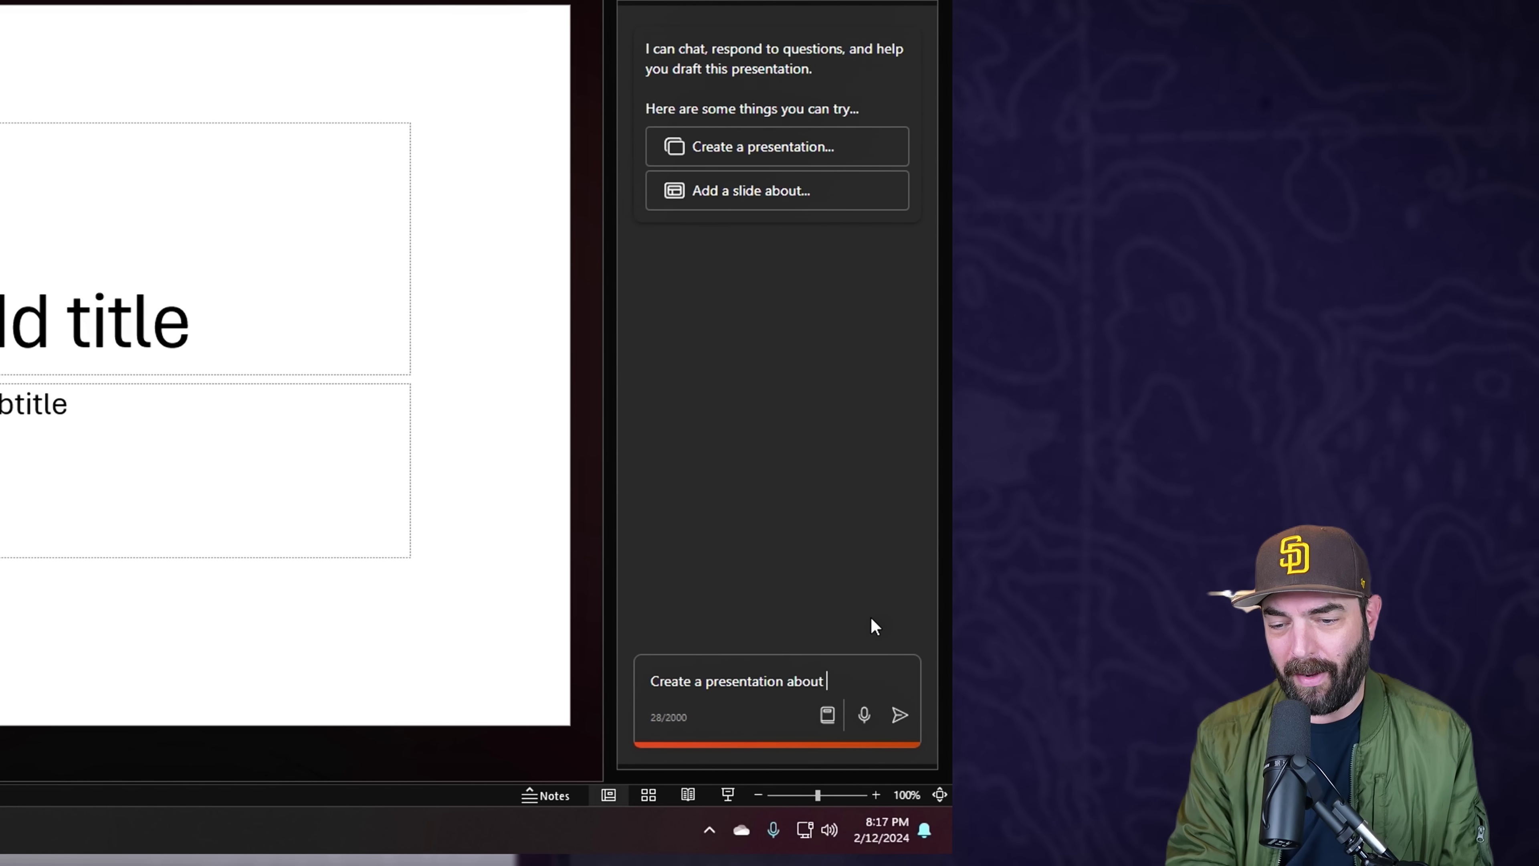
{"action": "type", "text": "ds"}
{"action": "key", "text": "Return"}
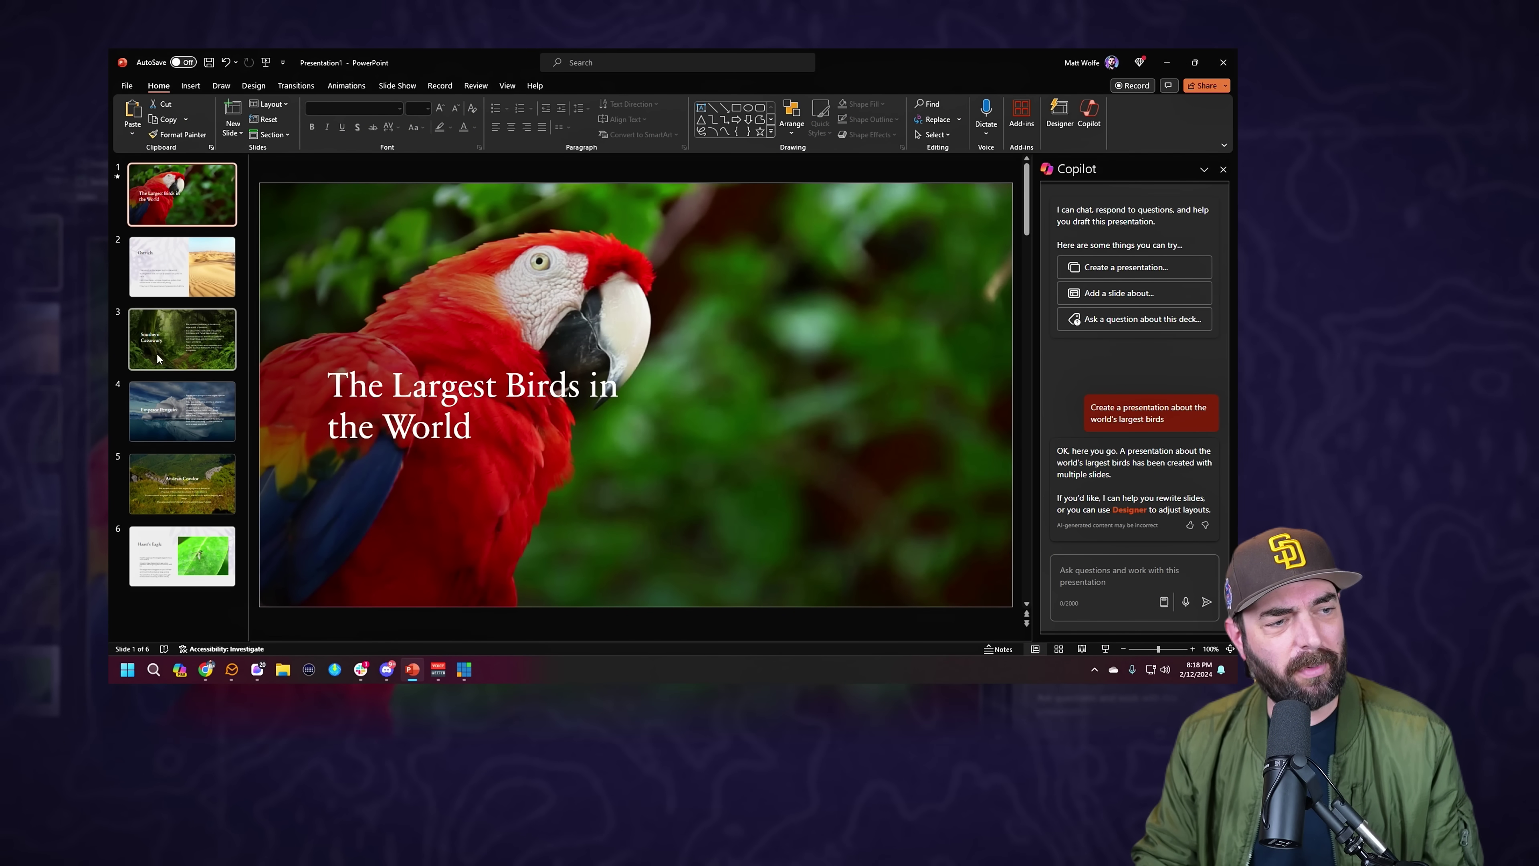
Review the generated slides from Ostrich to Haast's Eagle and back to the title slide.
{"action": "left_click", "coordinate": [179, 271]}
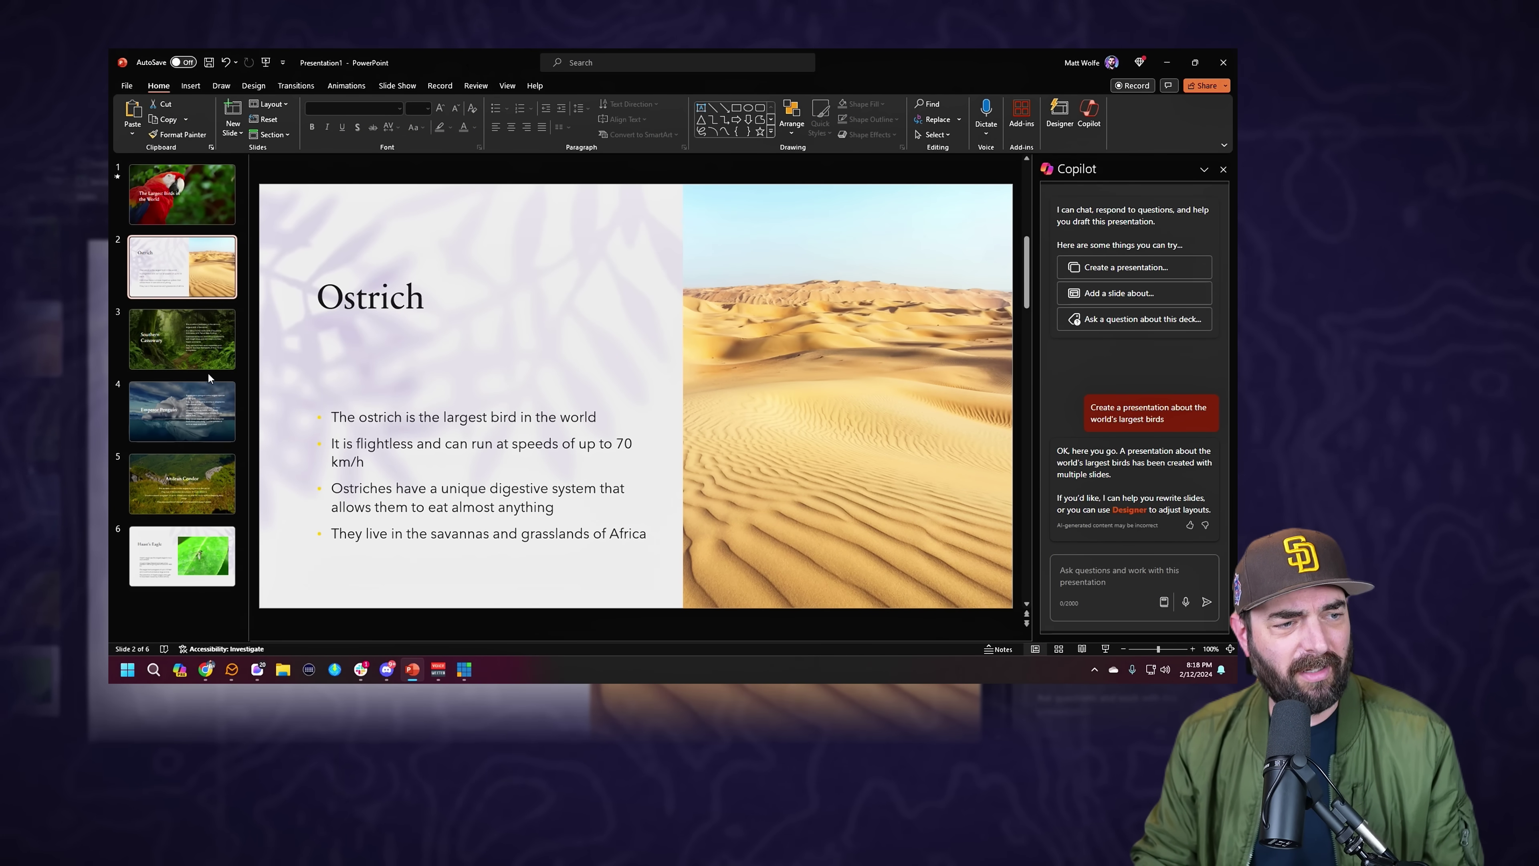
{"action": "left_click", "coordinate": [192, 346]}
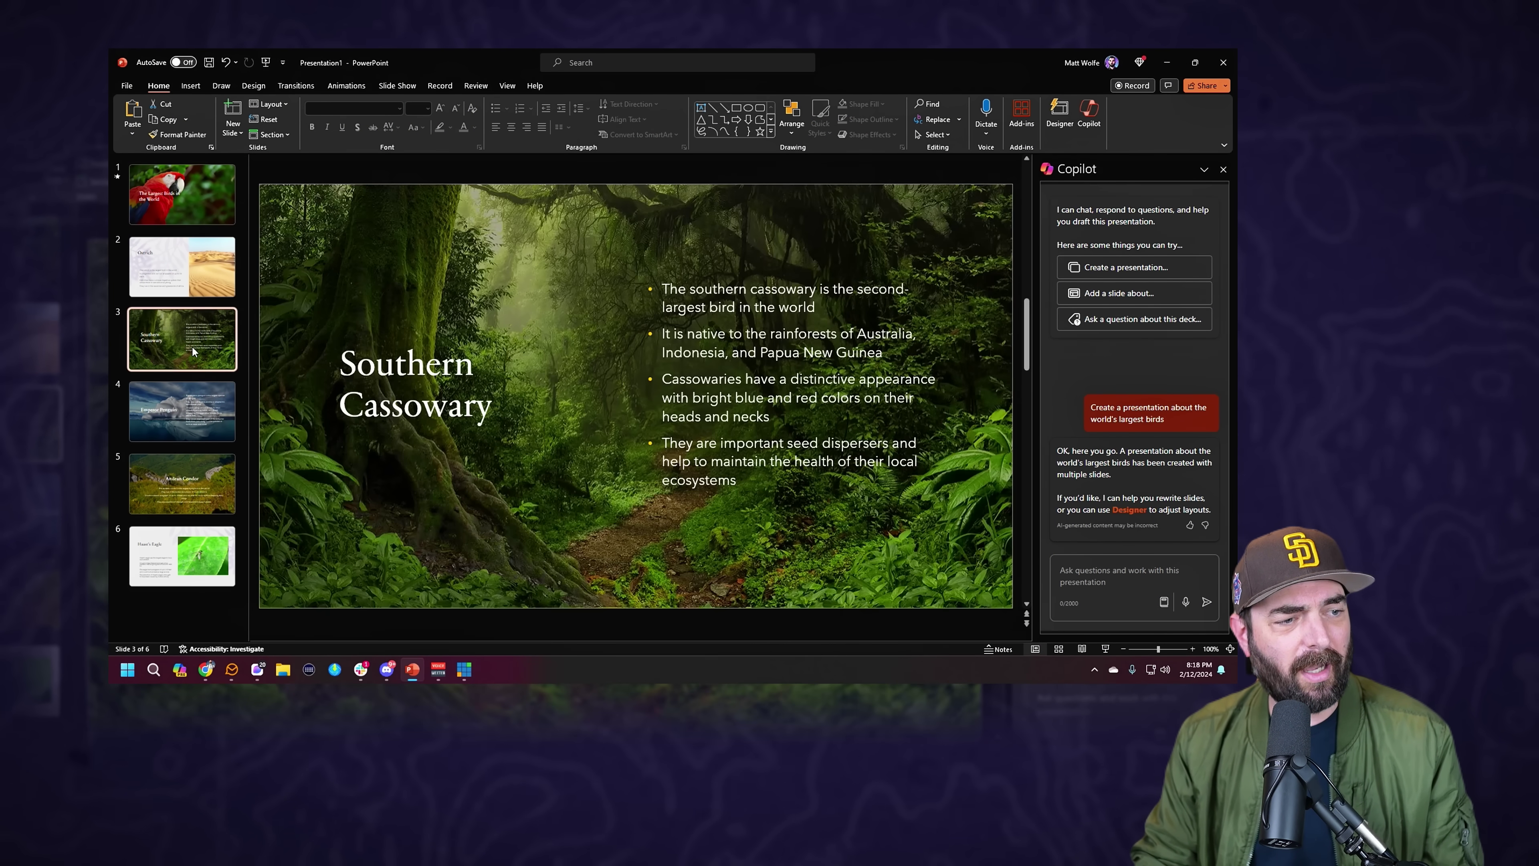
{"action": "left_click", "coordinate": [188, 416]}
{"action": "left_click", "coordinate": [203, 484]}
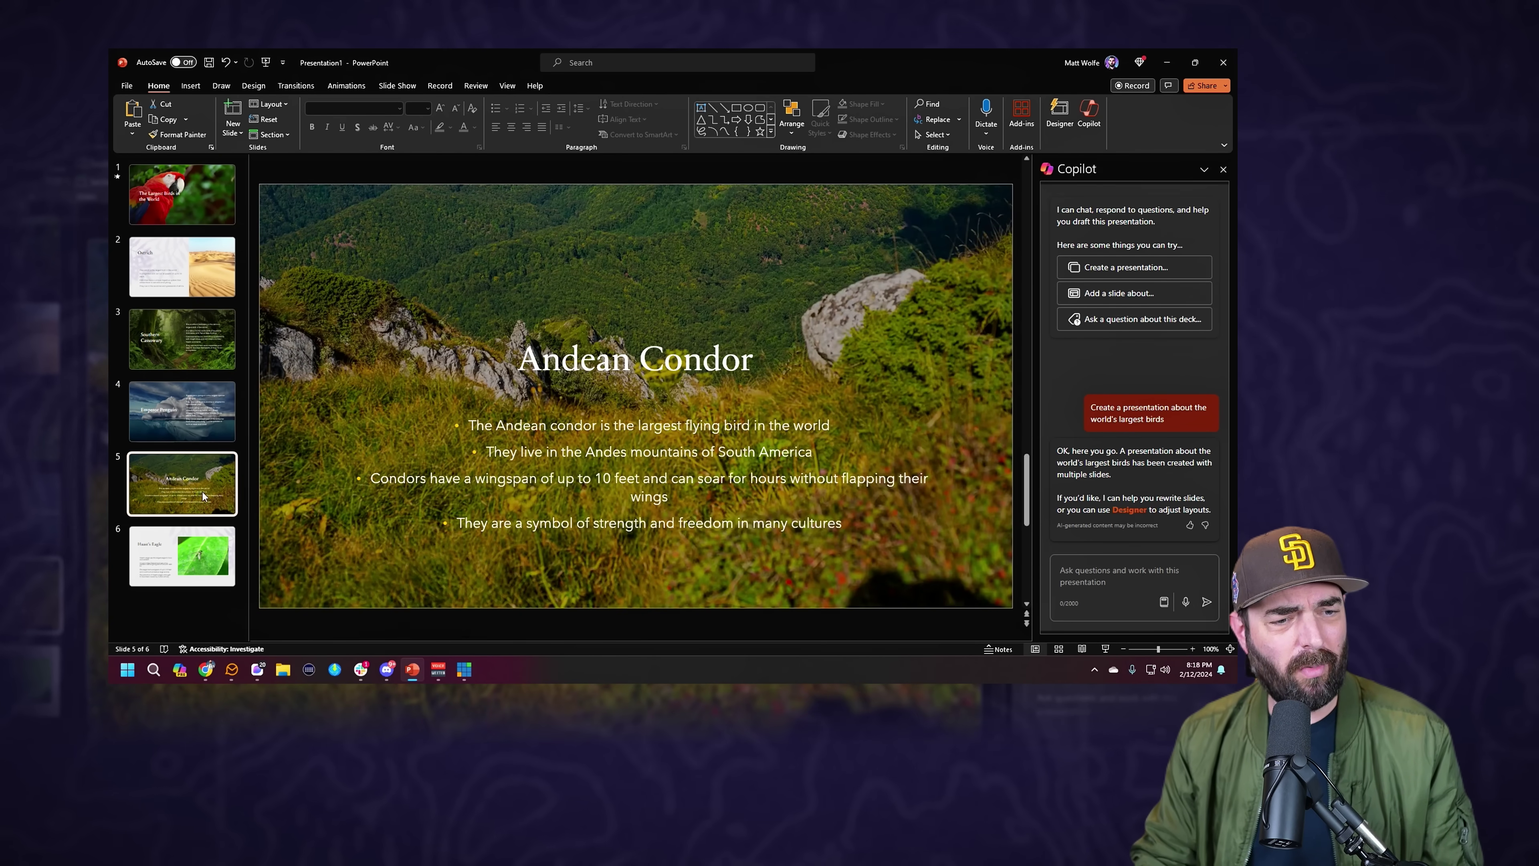
{"action": "left_click", "coordinate": [210, 564]}
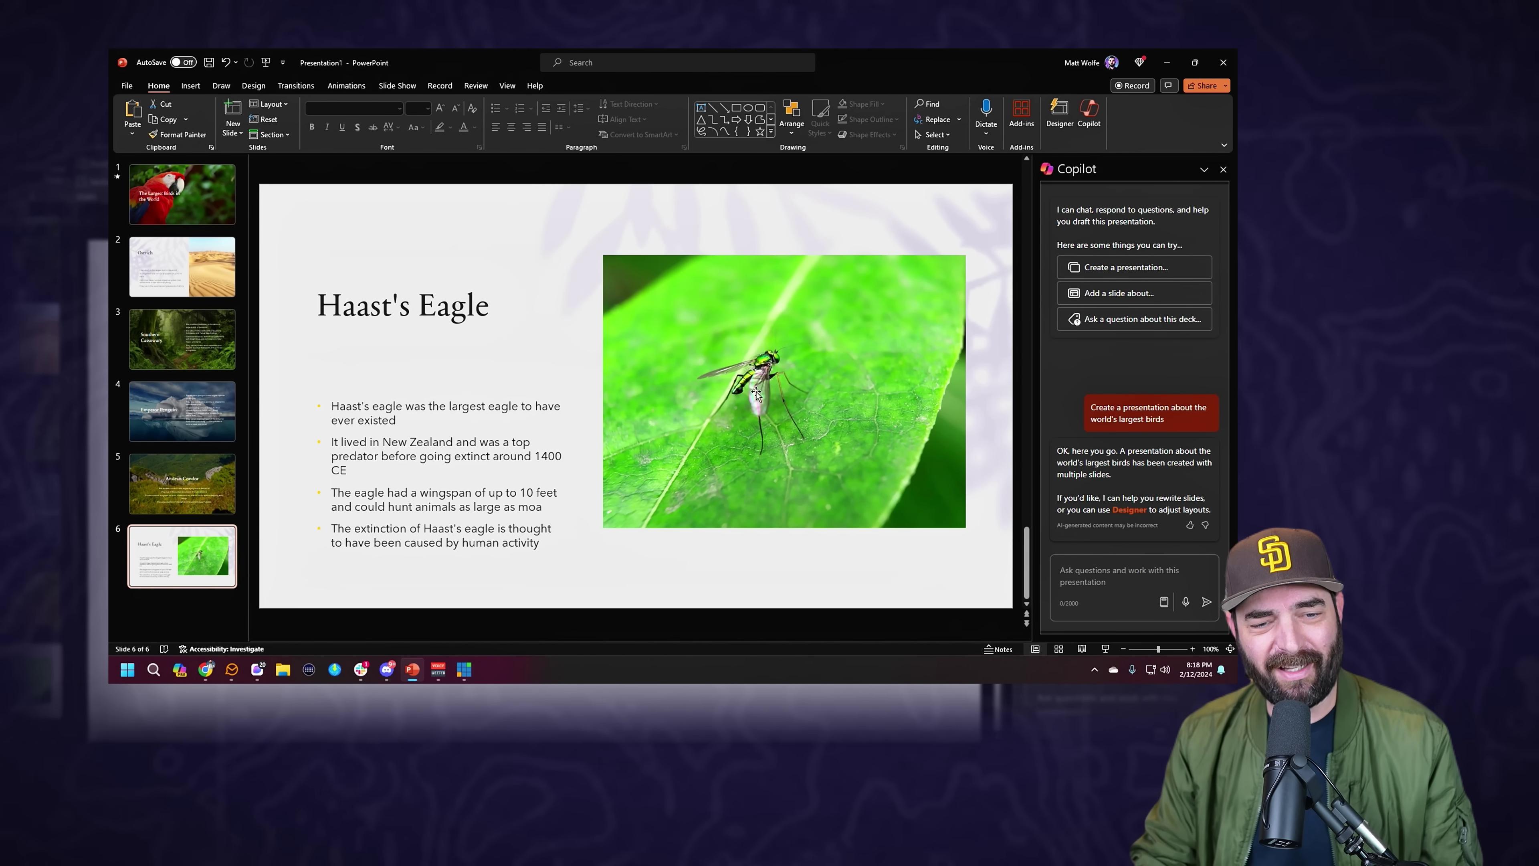
{"action": "left_click", "coordinate": [194, 423]}
{"action": "left_click", "coordinate": [190, 339]}
{"action": "left_click", "coordinate": [200, 271]}
{"action": "left_click", "coordinate": [203, 212]}
{"action": "left_click", "coordinate": [200, 275]}
{"action": "left_click", "coordinate": [201, 215]}
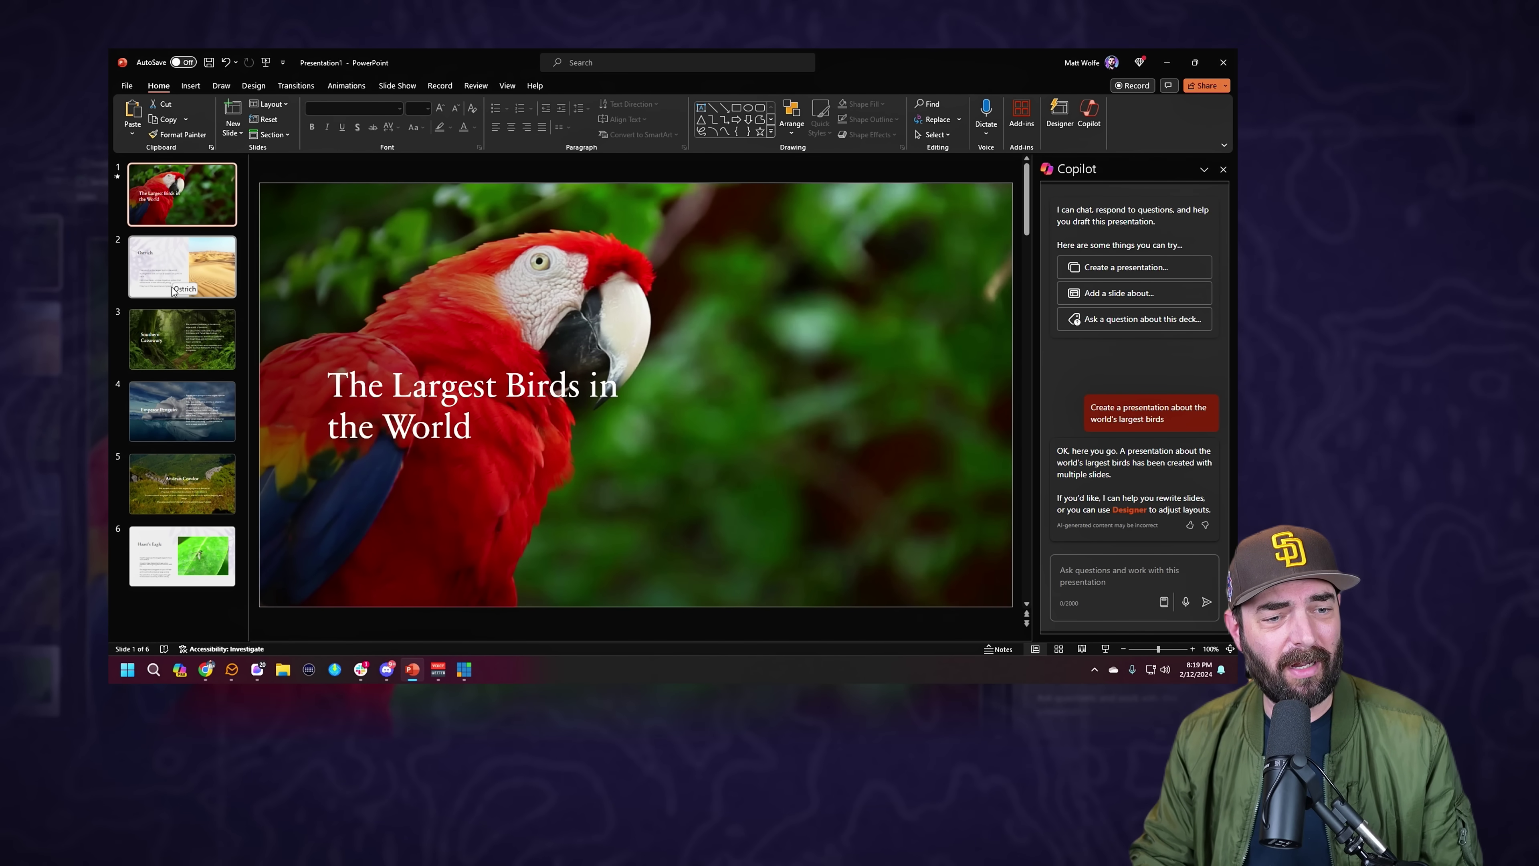
Compare the bird slides' pictures with their topics again, ending on the Haast's Eagle slide.
{"action": "mouse_move", "coordinate": [588, 269]}
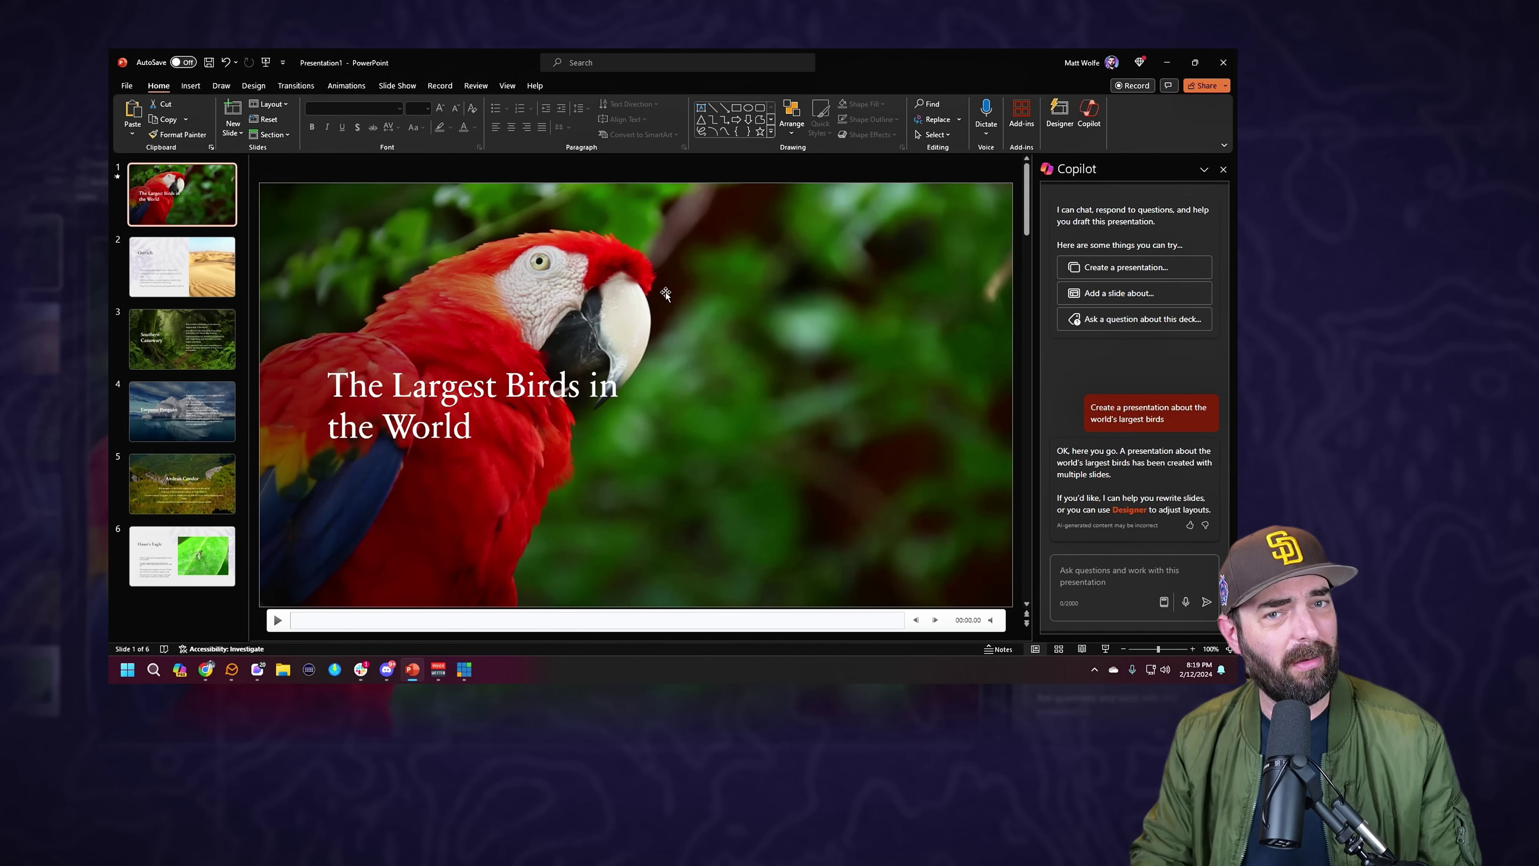
{"action": "left_click", "coordinate": [198, 292]}
{"action": "left_click", "coordinate": [186, 342]}
{"action": "left_click", "coordinate": [182, 555]}
{"action": "left_click", "coordinate": [175, 480]}
{"action": "left_click", "coordinate": [168, 428]}
{"action": "left_click", "coordinate": [171, 364]}
{"action": "left_click", "coordinate": [168, 291]}
{"action": "left_click", "coordinate": [166, 328]}
{"action": "left_click", "coordinate": [165, 414]}
{"action": "left_click", "coordinate": [170, 482]}
{"action": "left_click", "coordinate": [179, 548]}
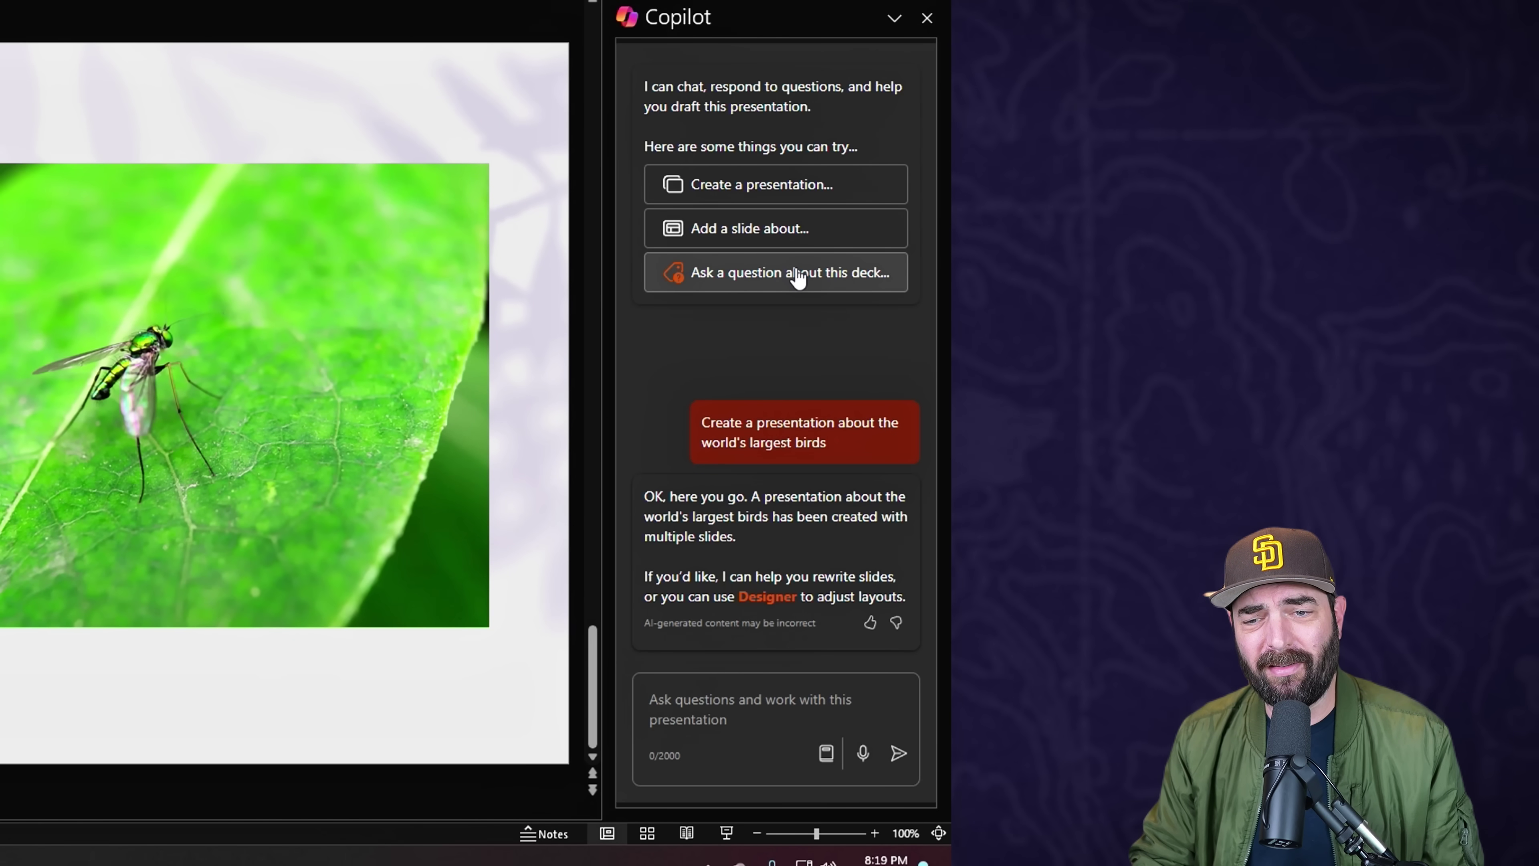
Have Copilot add a slide about emus after the Haast's Eagle slide and select the new slide's picture.
{"action": "left_click", "coordinate": [778, 241]}
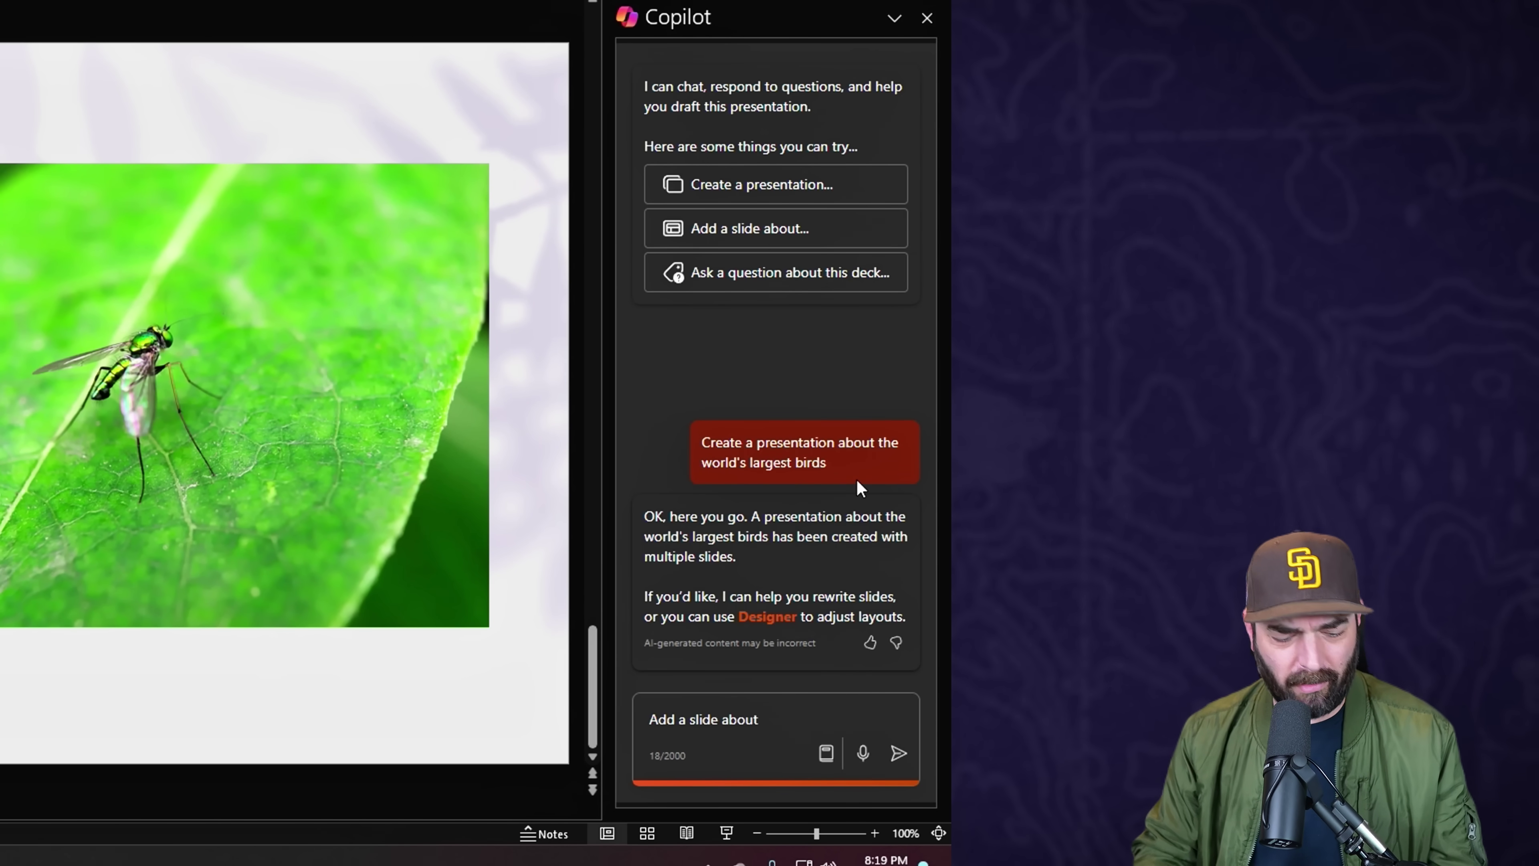
{"action": "type", "text": "emus"}
{"action": "key", "text": "Return"}
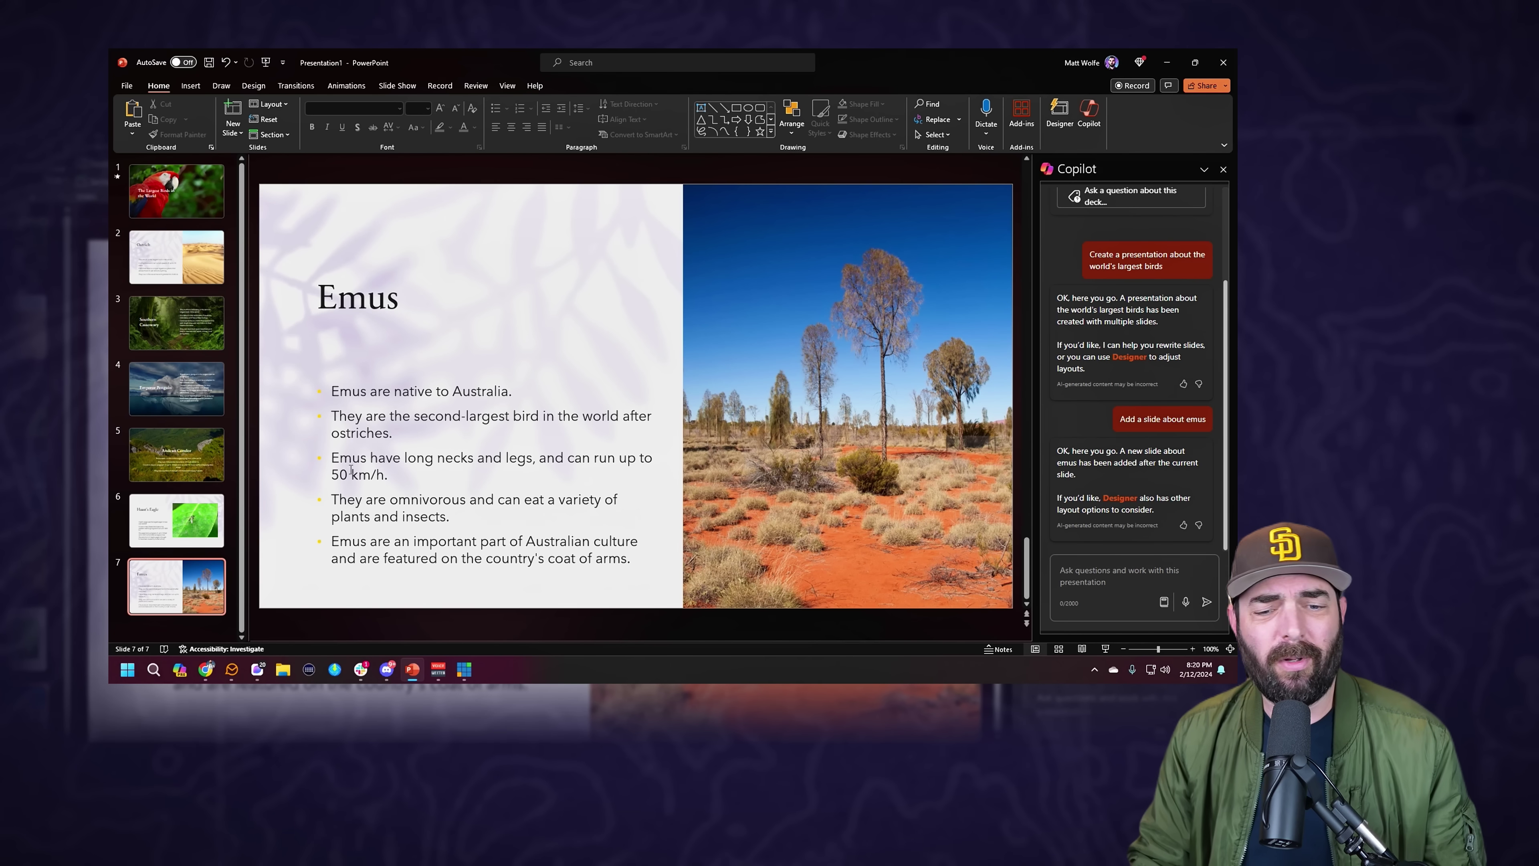
{"action": "left_click", "coordinate": [876, 364]}
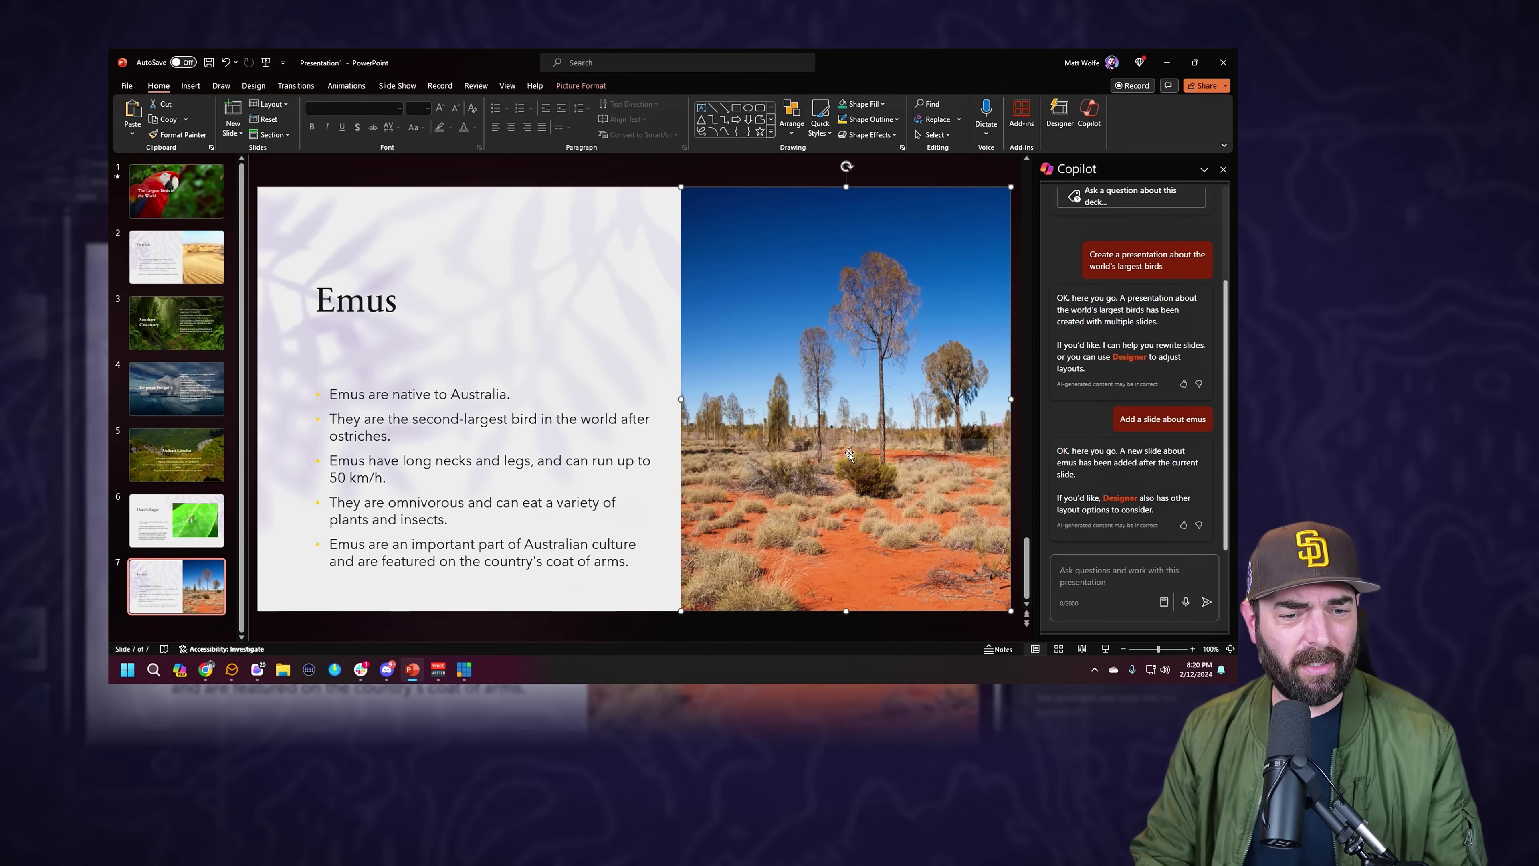
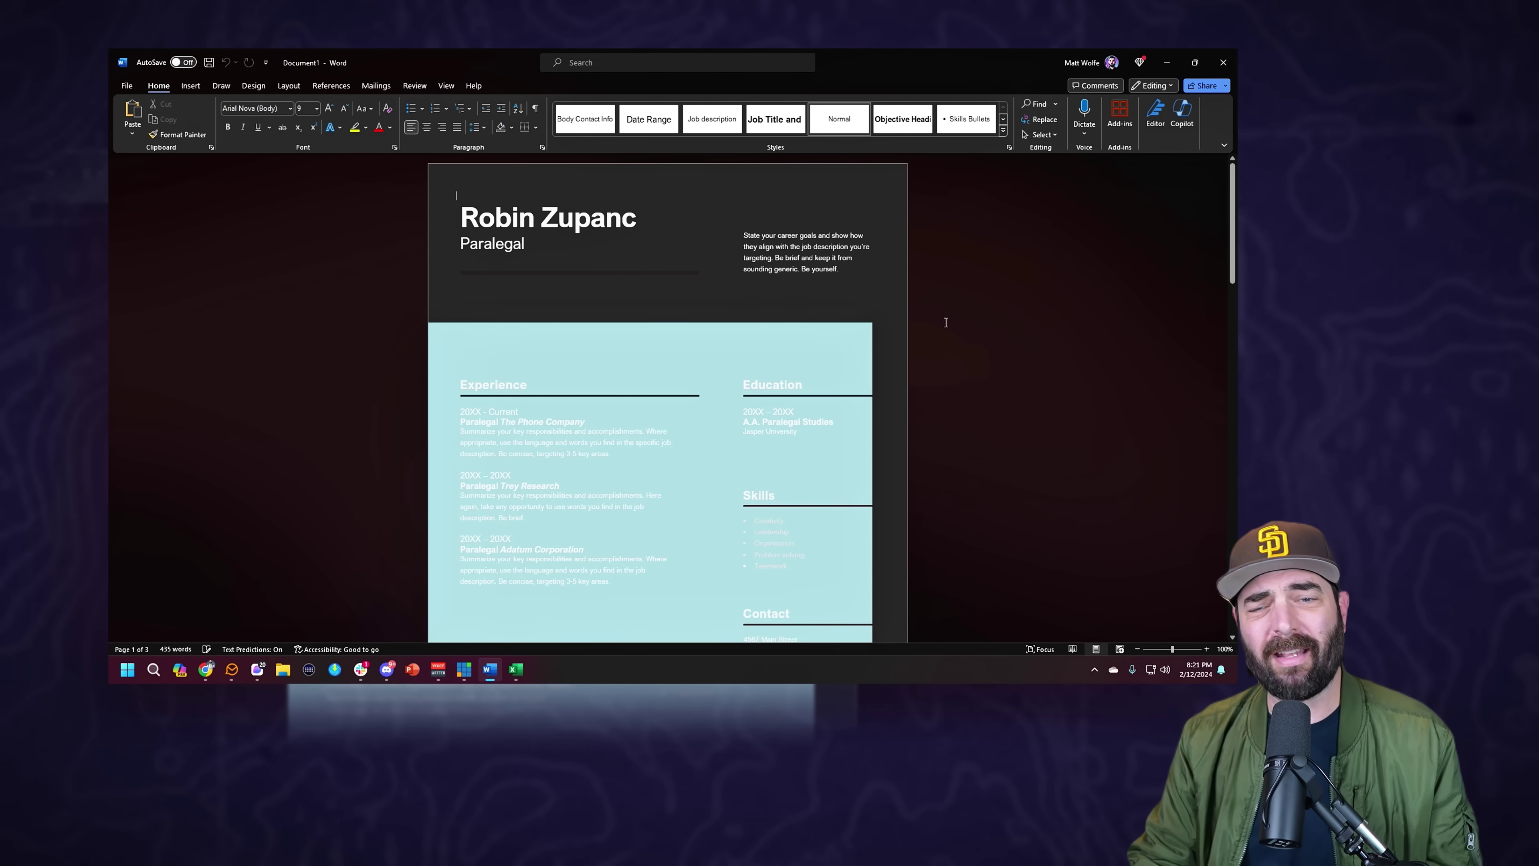
In Word, examine the layout of all three pages of the paralegal resume template.
{"action": "scroll", "coordinate": [954, 301], "scroll_direction": "down", "scroll_amount": 8}
{"action": "scroll", "coordinate": [953, 301], "scroll_direction": "down", "scroll_amount": 15}
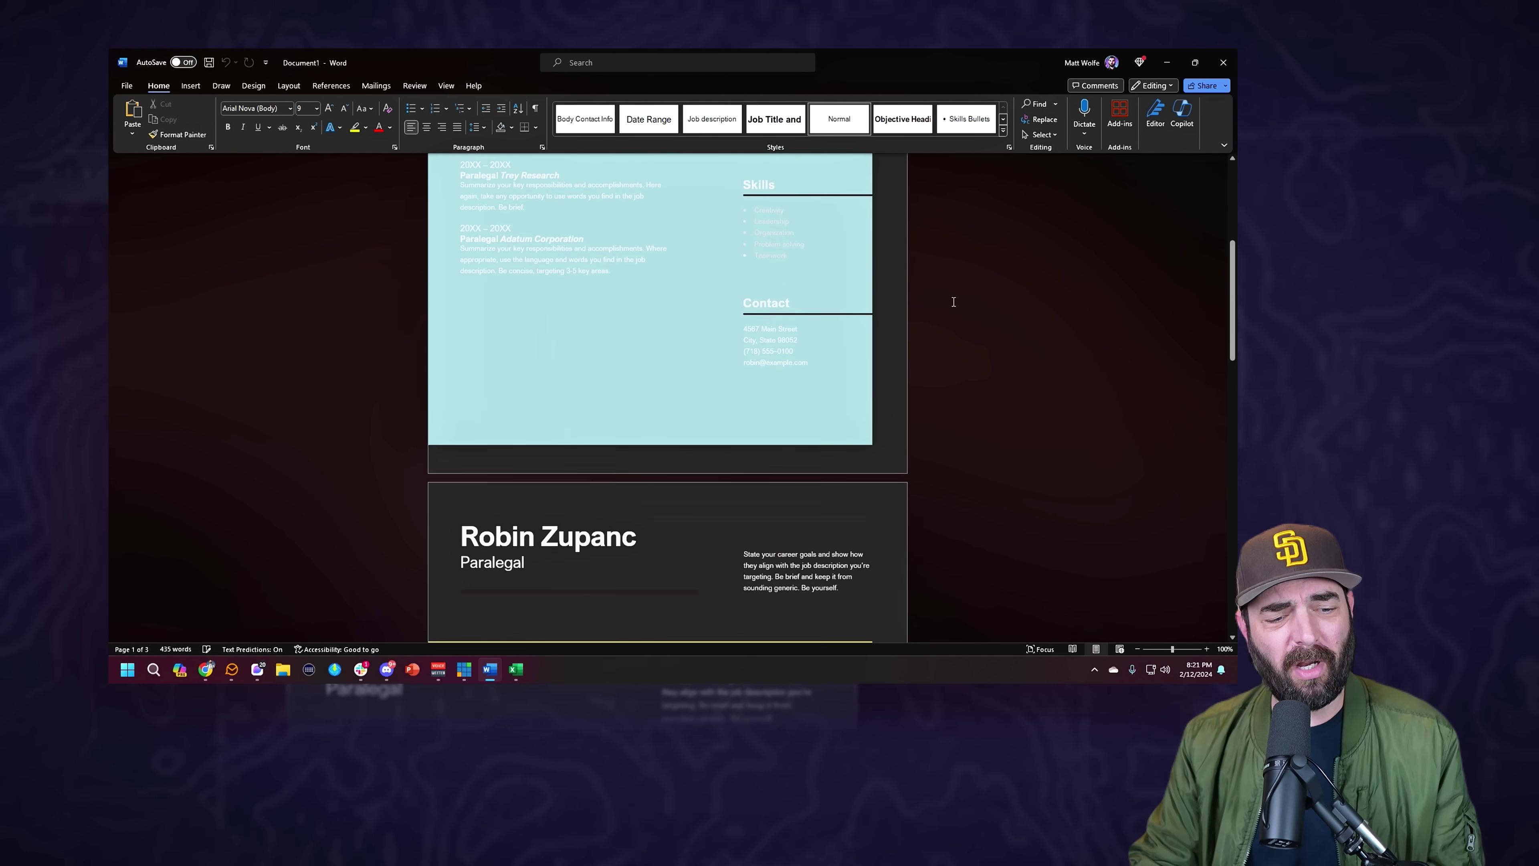
{"action": "scroll", "coordinate": [951, 306], "scroll_direction": "down", "scroll_amount": 7}
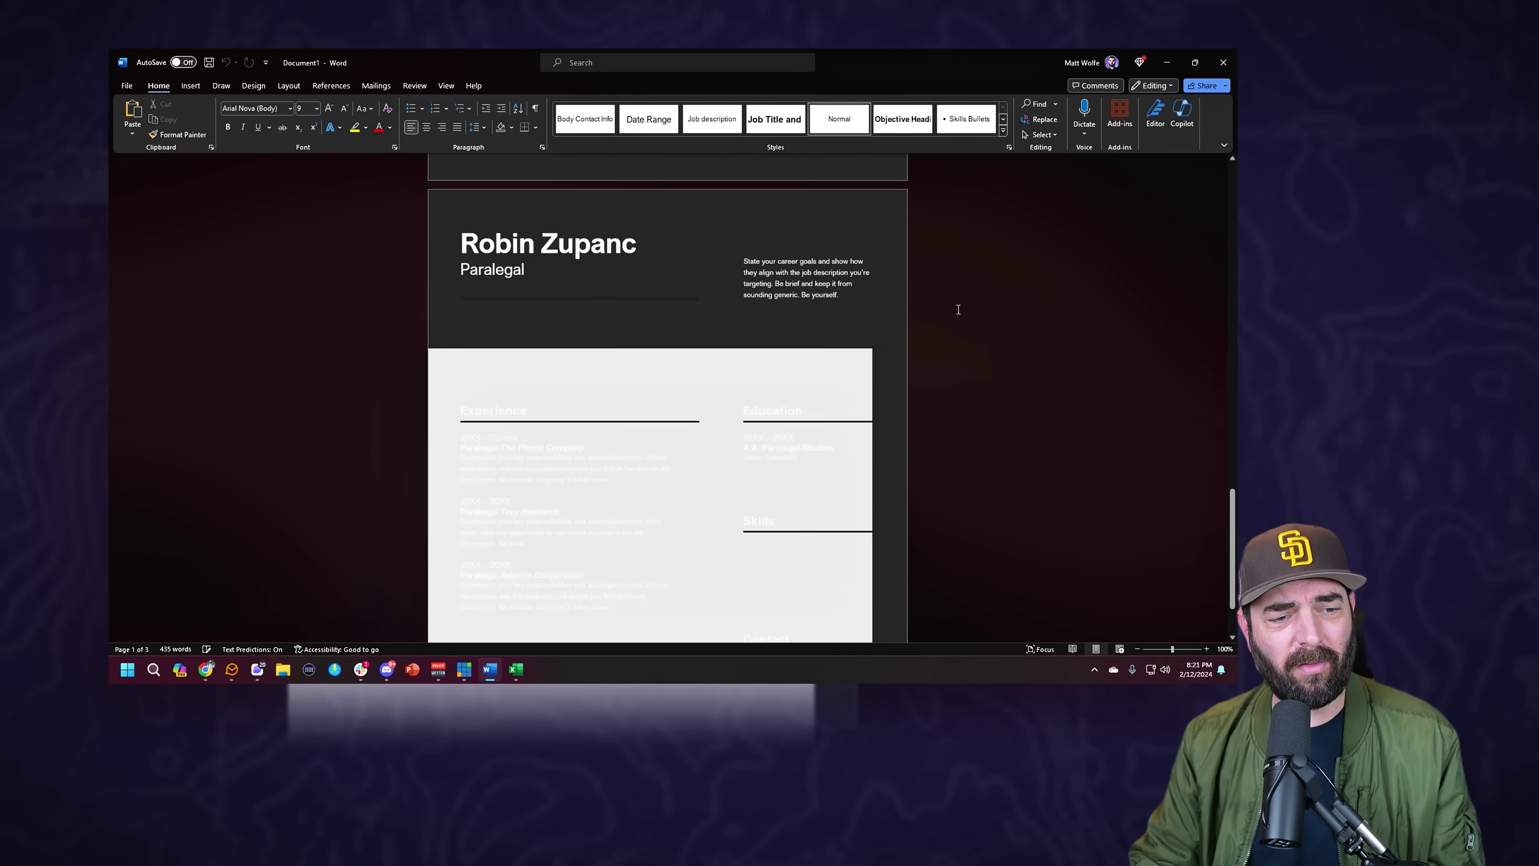
{"action": "scroll", "coordinate": [958, 309], "scroll_direction": "up", "scroll_amount": 15}
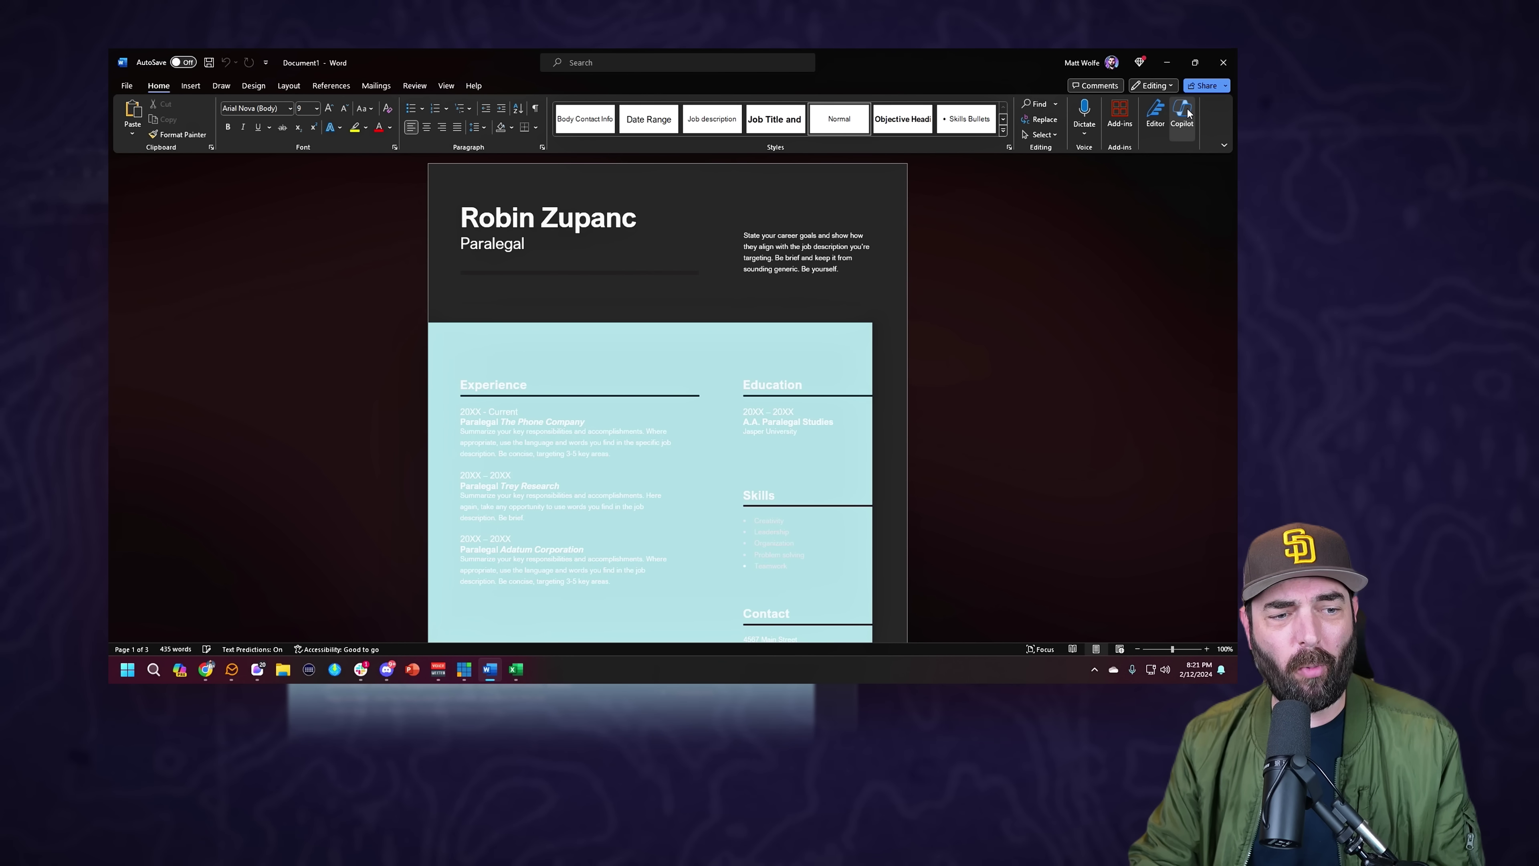
Select the three job entries under Experience on the first resume page and have Copilot visualize them as a table.
{"action": "scroll", "coordinate": [686, 444], "scroll_direction": "down", "scroll_amount": 3}
{"action": "left_click", "coordinate": [685, 443]}
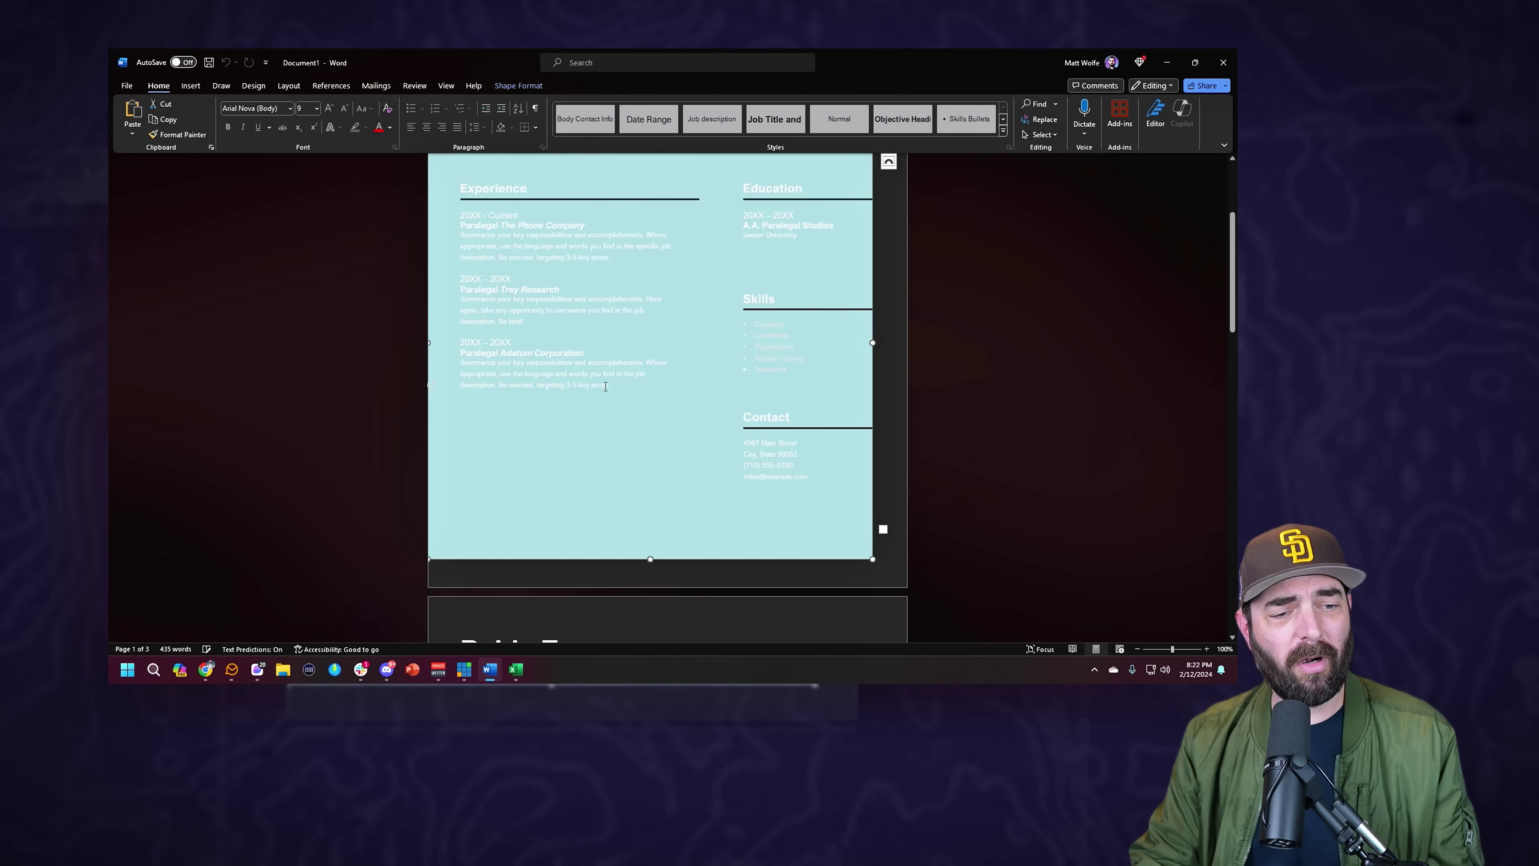
{"action": "triple_click", "coordinate": [562, 383]}
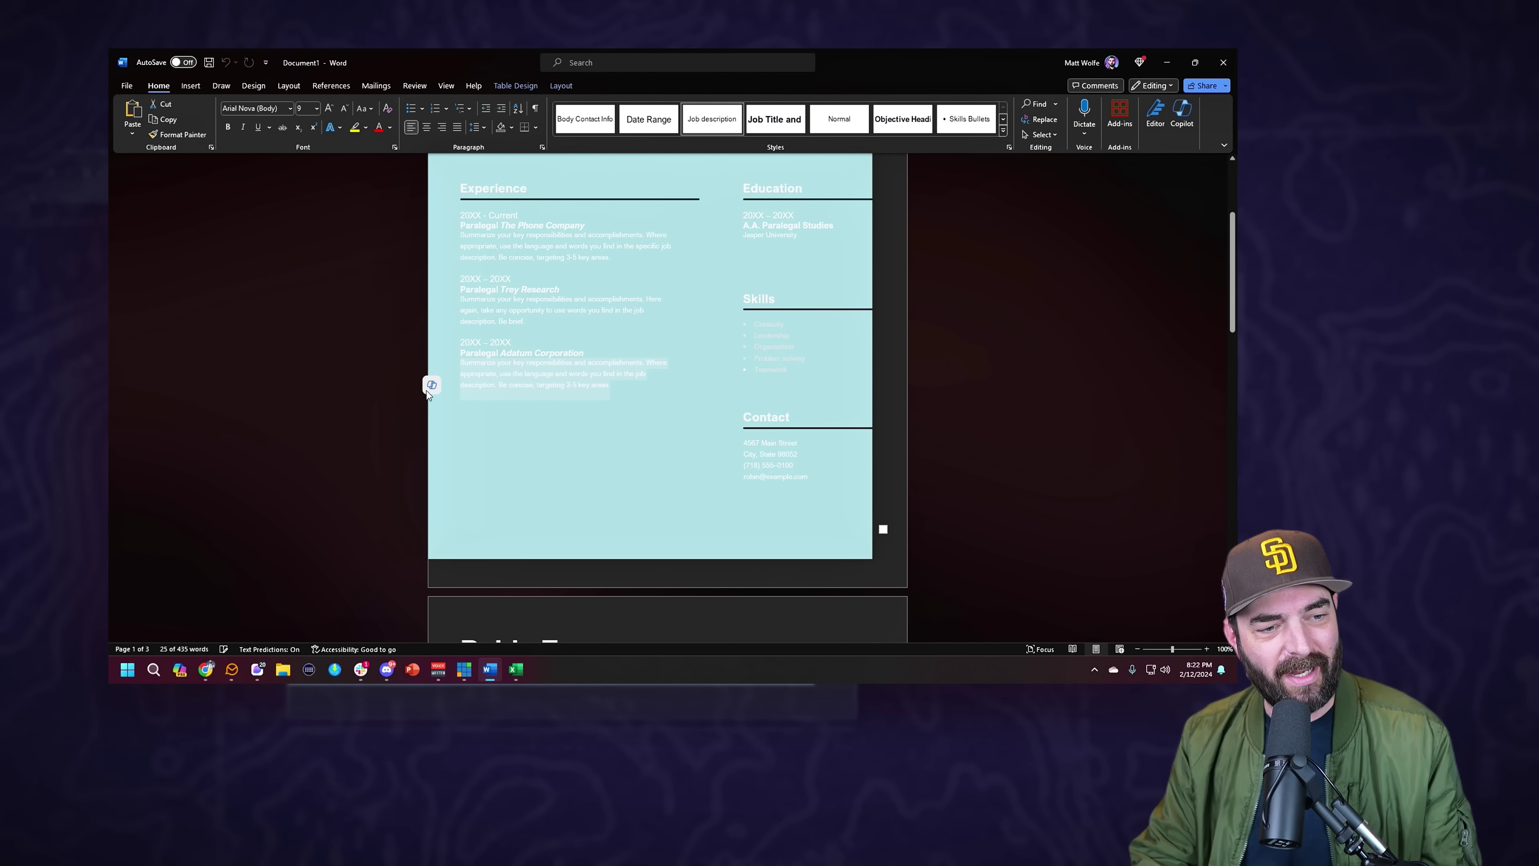
{"action": "left_click", "coordinate": [431, 386]}
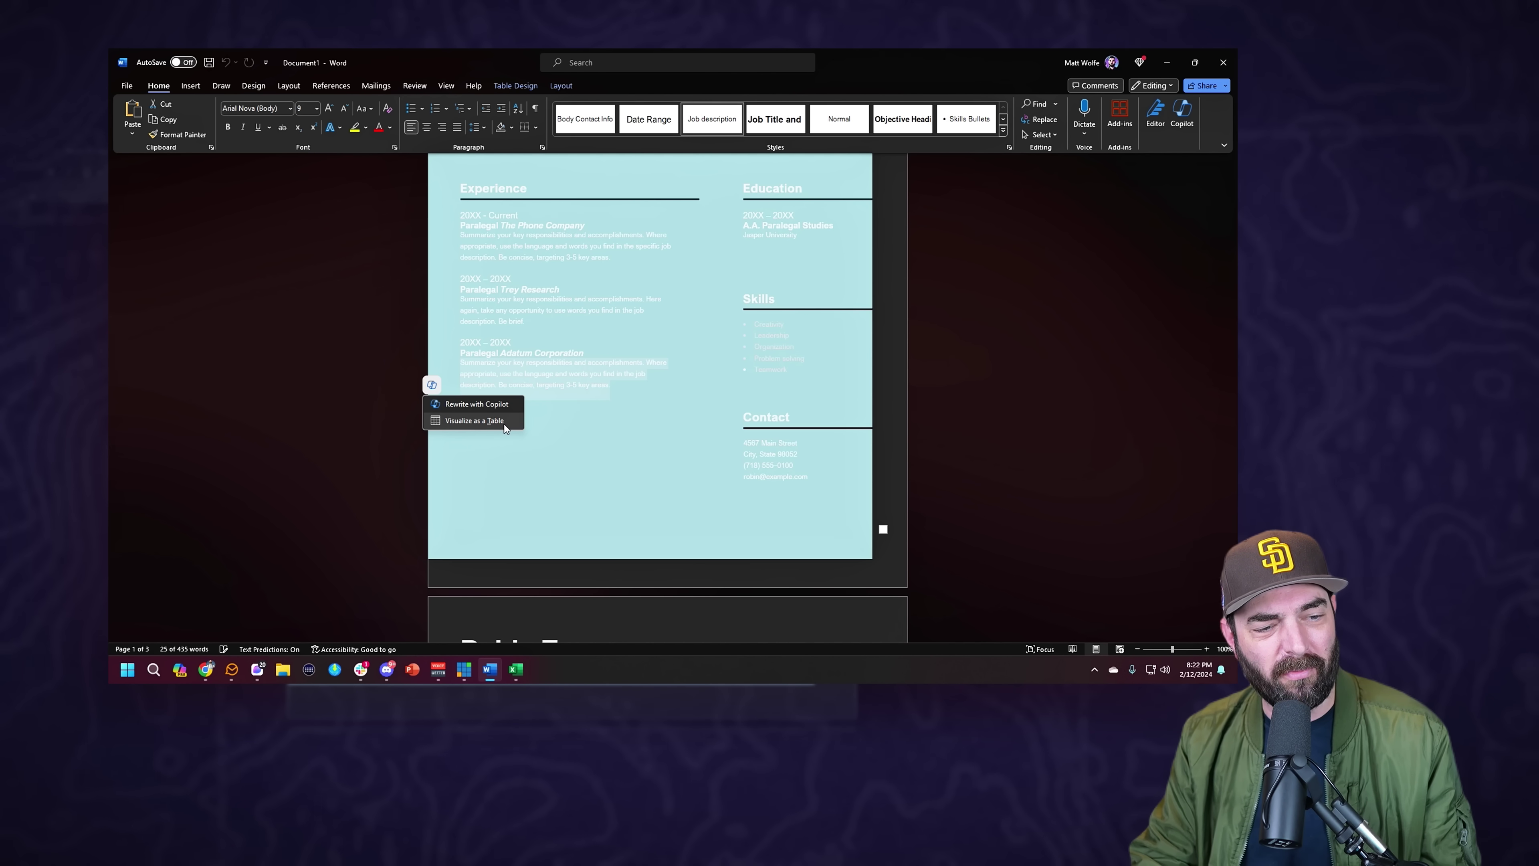
{"action": "scroll", "coordinate": [627, 451], "scroll_direction": "up", "scroll_amount": 2}
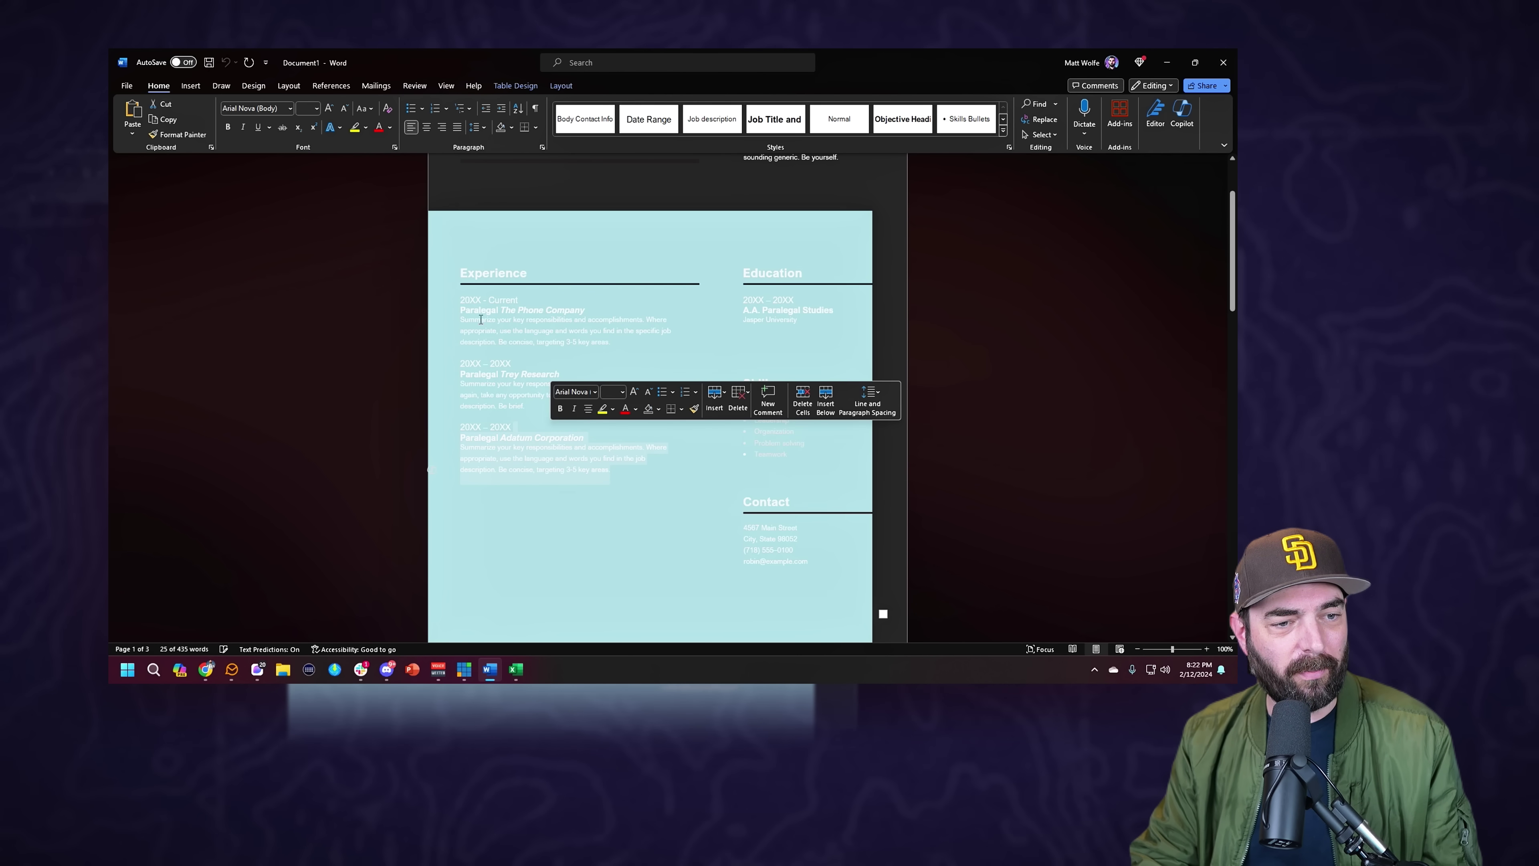
{"action": "left_click", "coordinate": [448, 300], "text": "shift"}
{"action": "left_click", "coordinate": [431, 469]}
{"action": "left_click", "coordinate": [471, 505]}
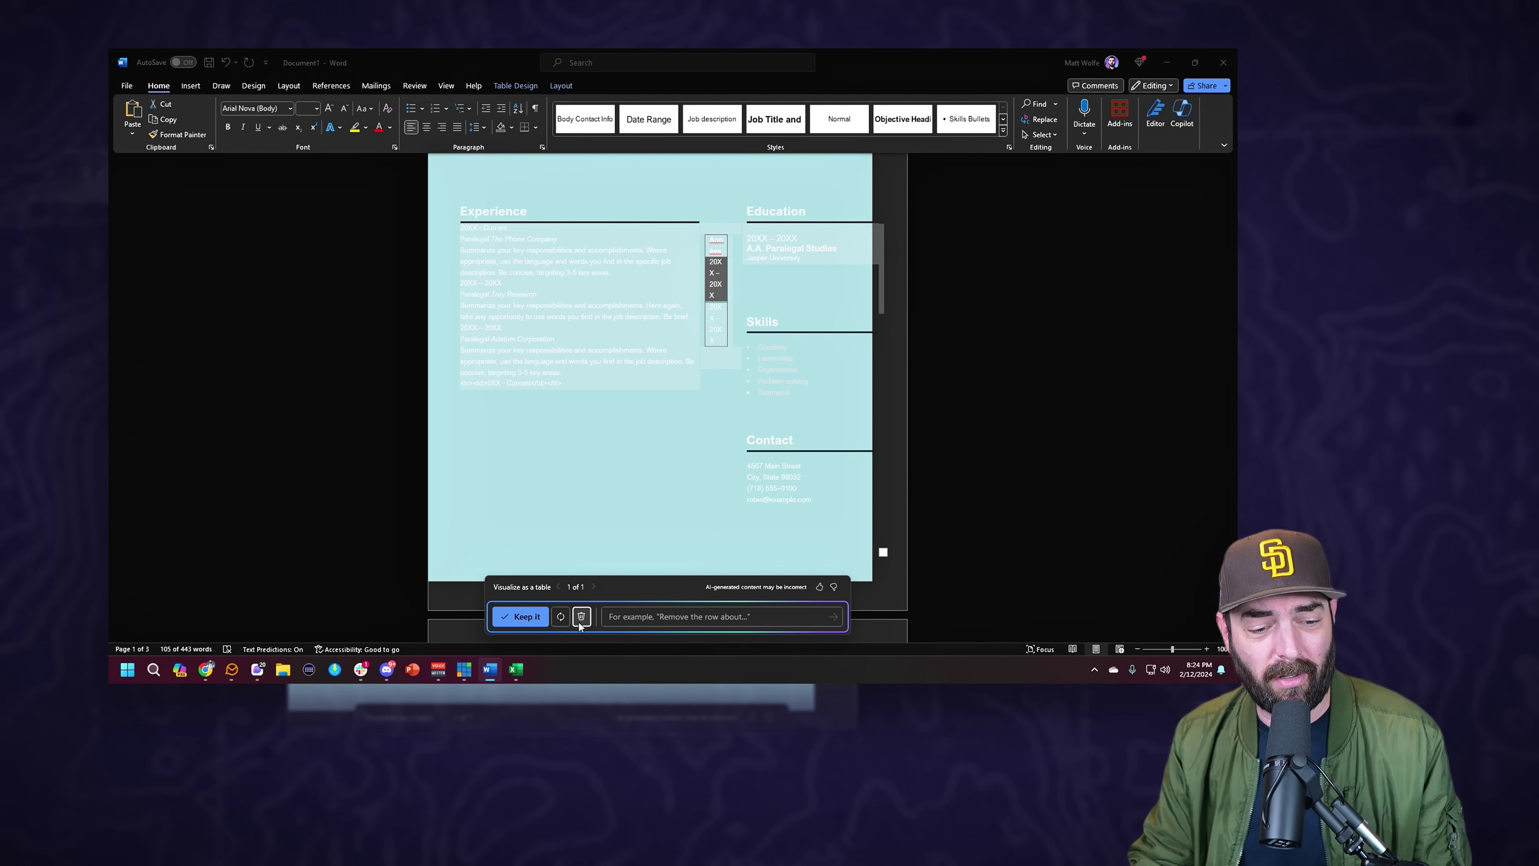
Keep Copilot's generated table in the Experience section and undo its insertion.
{"action": "left_click", "coordinate": [527, 624]}
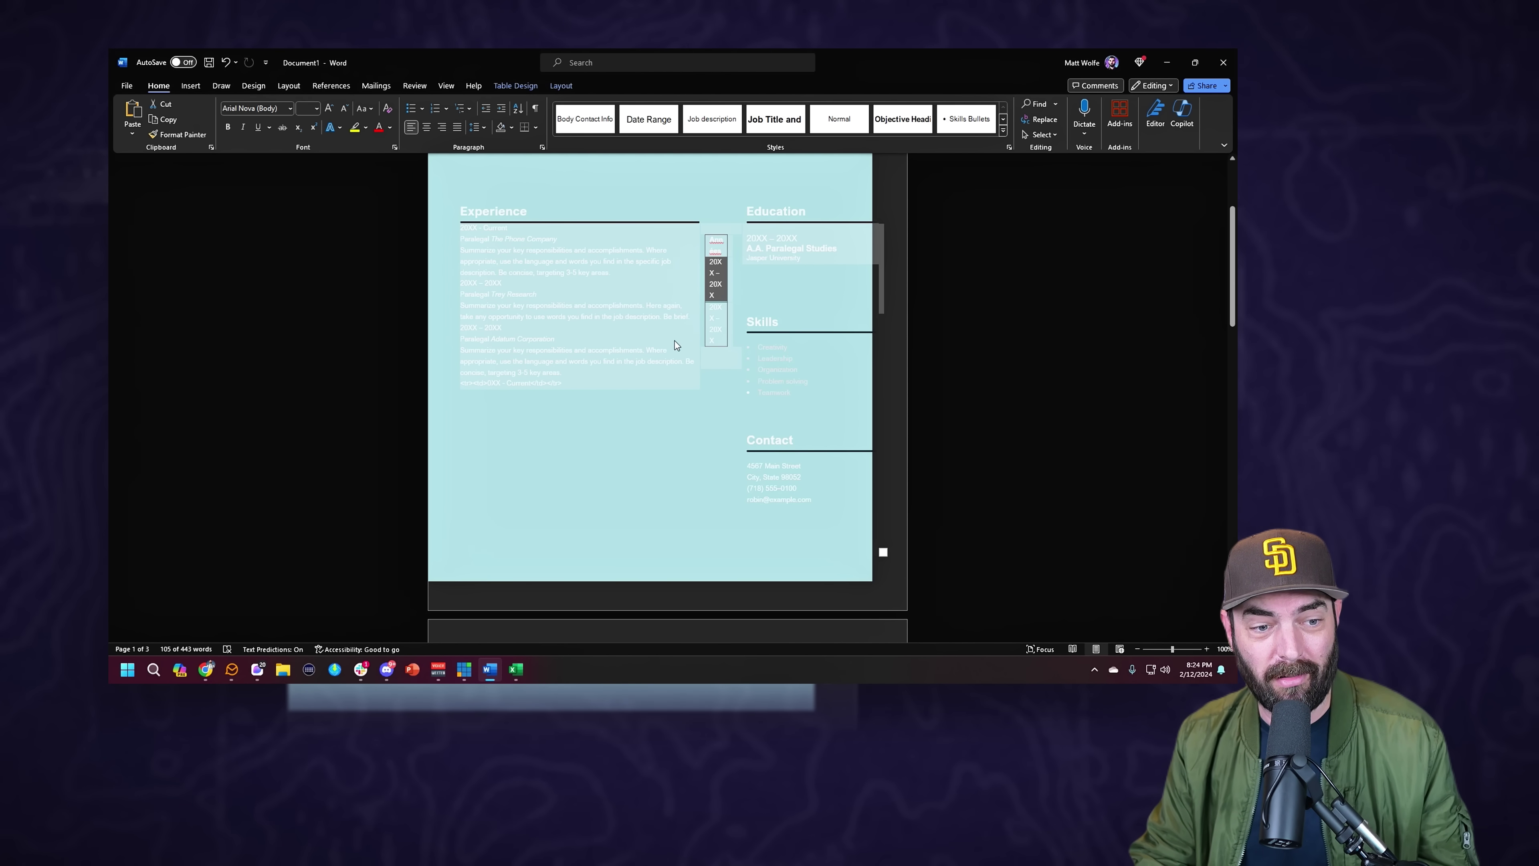
{"action": "left_click", "coordinate": [686, 454]}
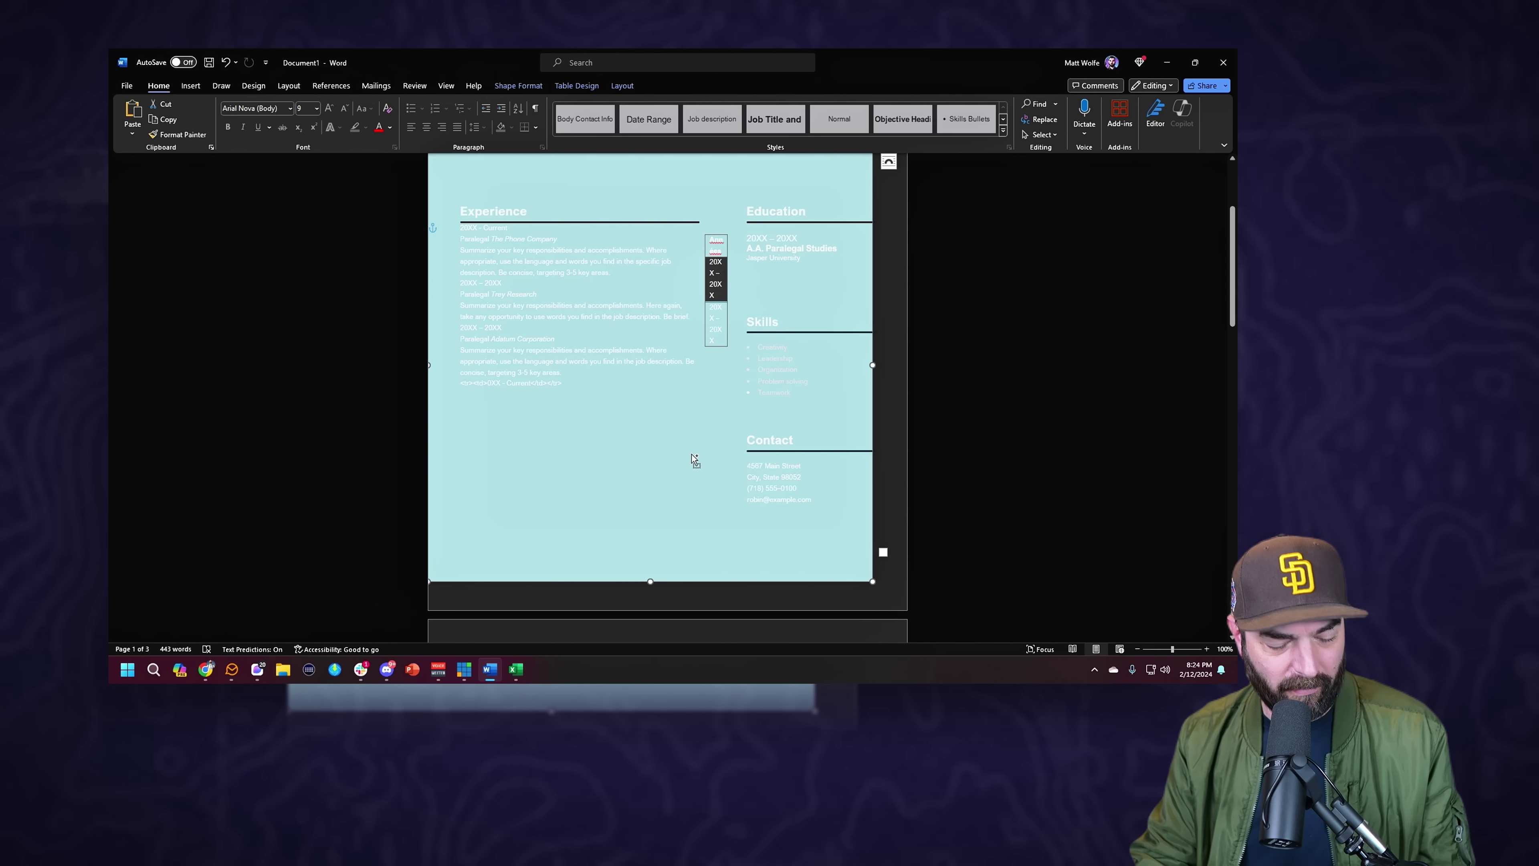
{"action": "key", "text": "ctrl+z"}
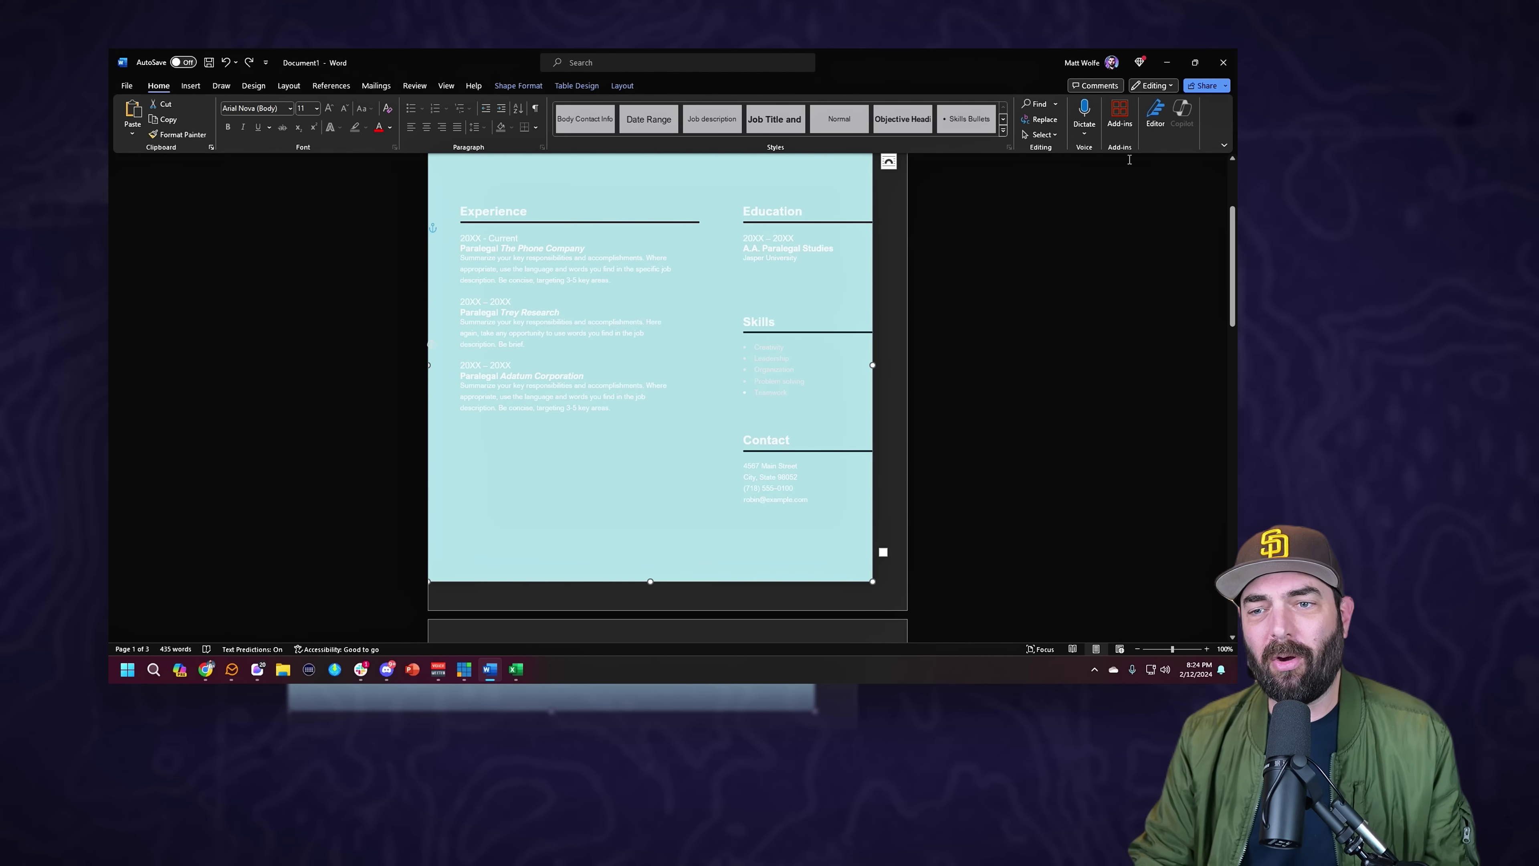
Start a new blank document for drafting with Copilot.
{"action": "left_click", "coordinate": [1184, 113]}
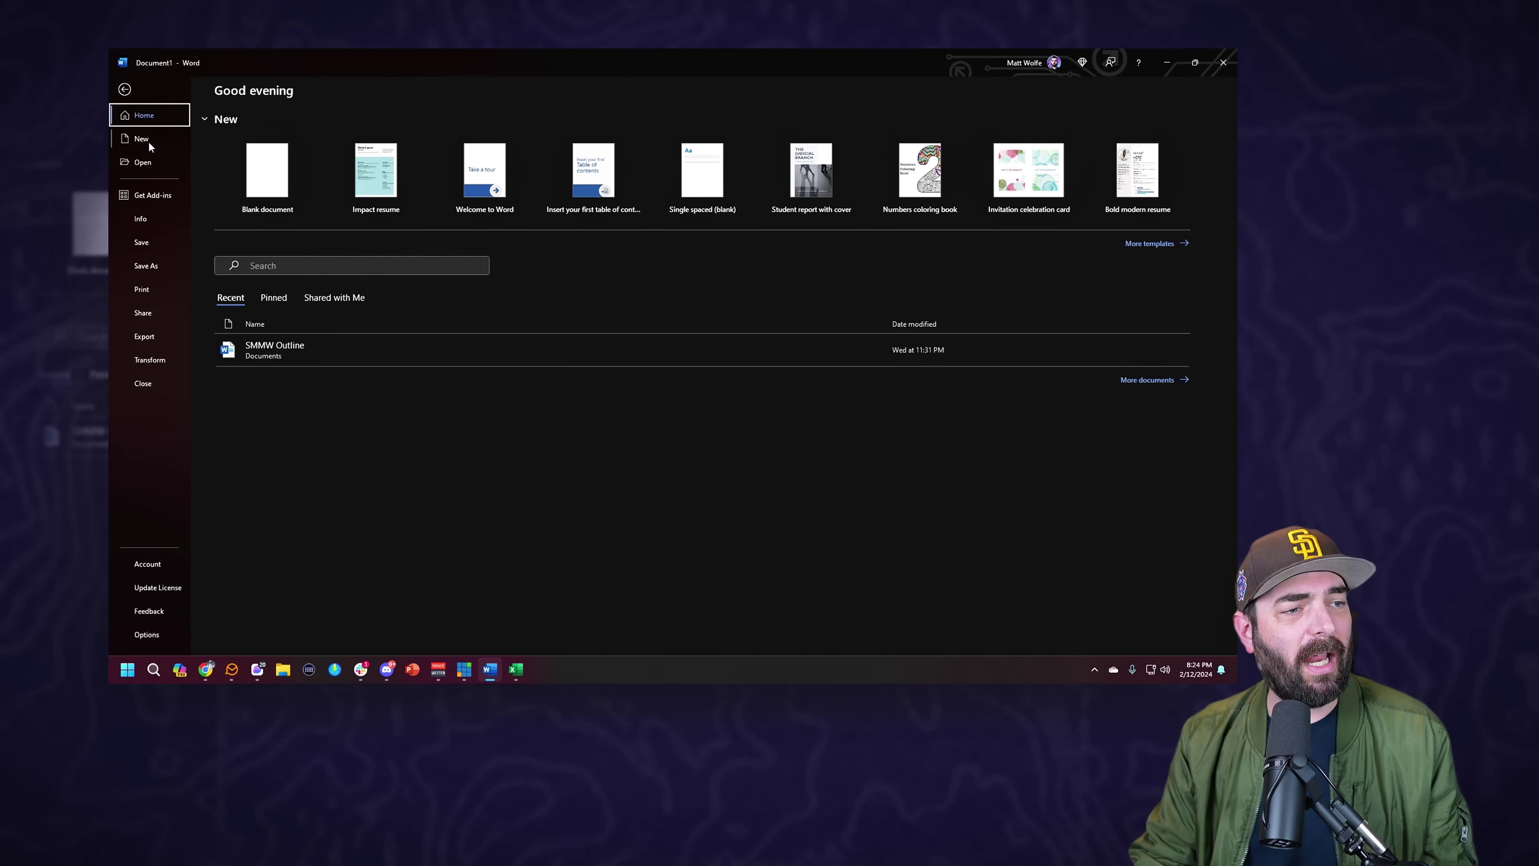
{"action": "left_click", "coordinate": [255, 166]}
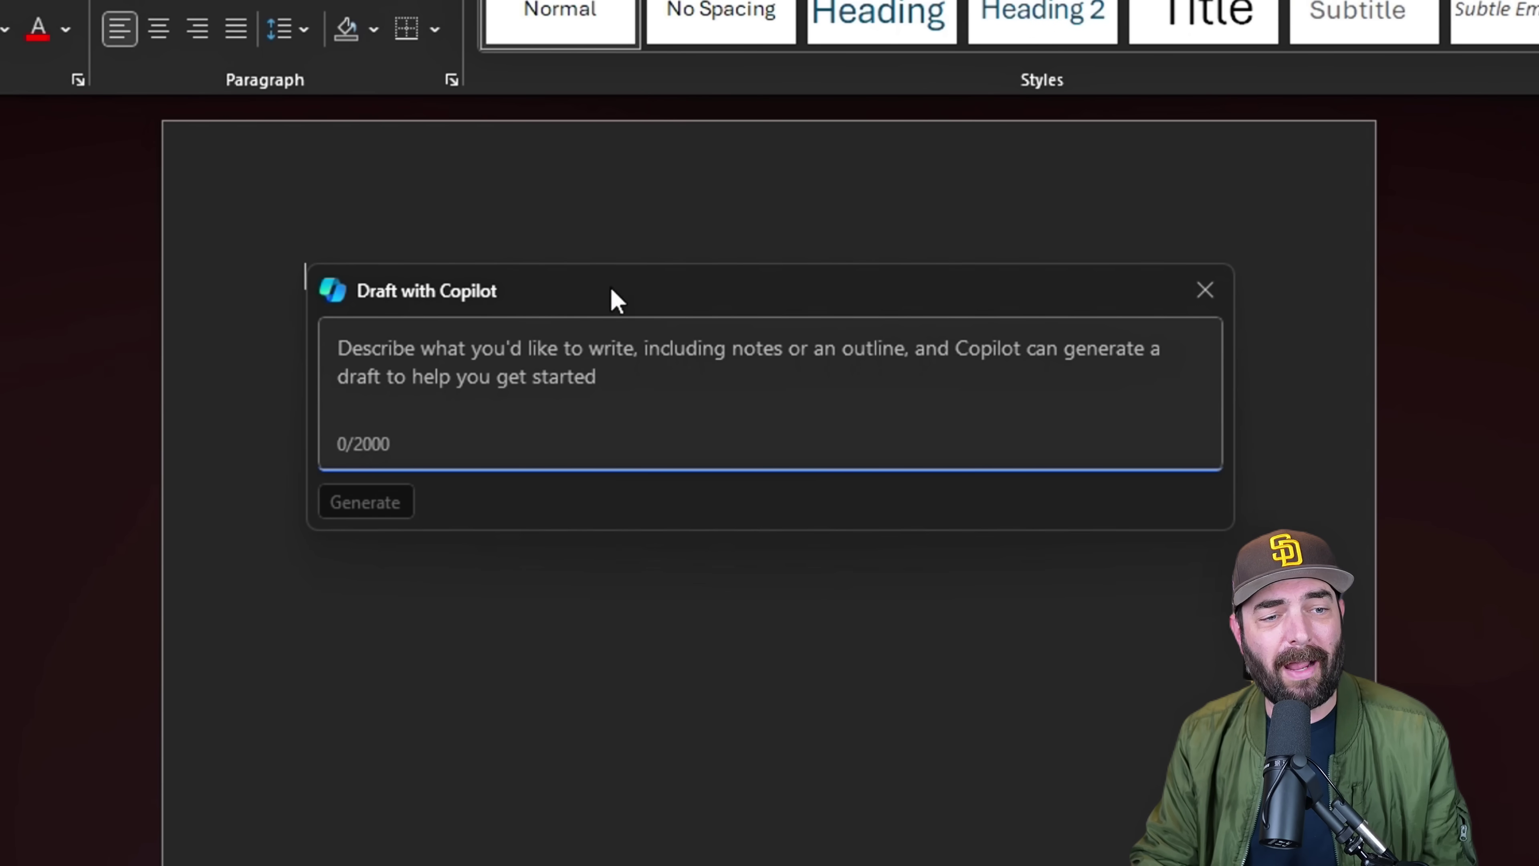
Have Copilot draft the document from the prompt "Write an informational article about the world's largest birds" and review the generated text.
{"action": "type", "text": "Write an informational article about the world’s largest birds"}
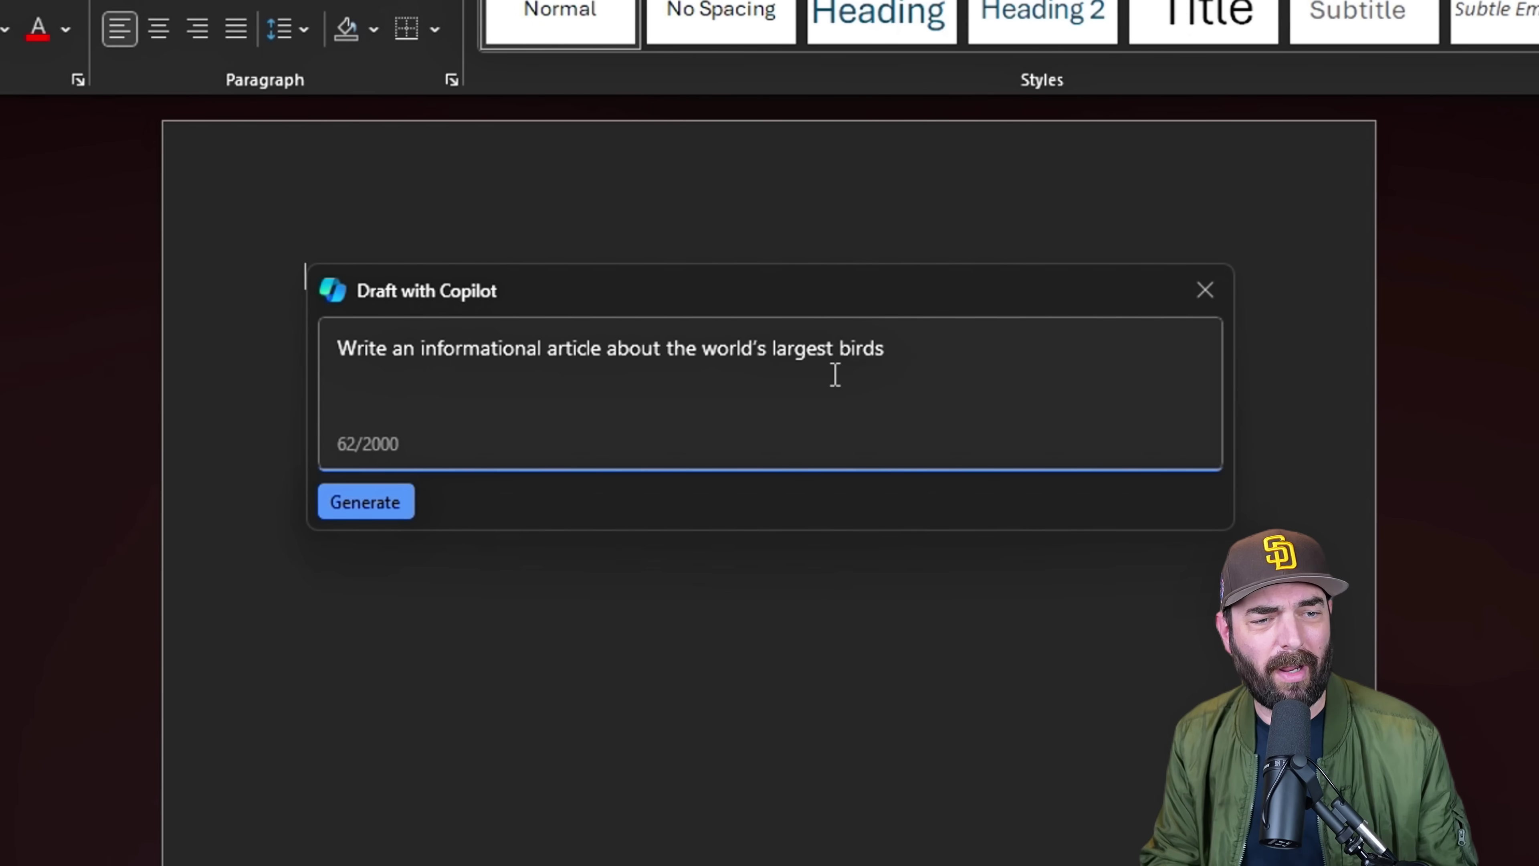
{"action": "left_click", "coordinate": [375, 502]}
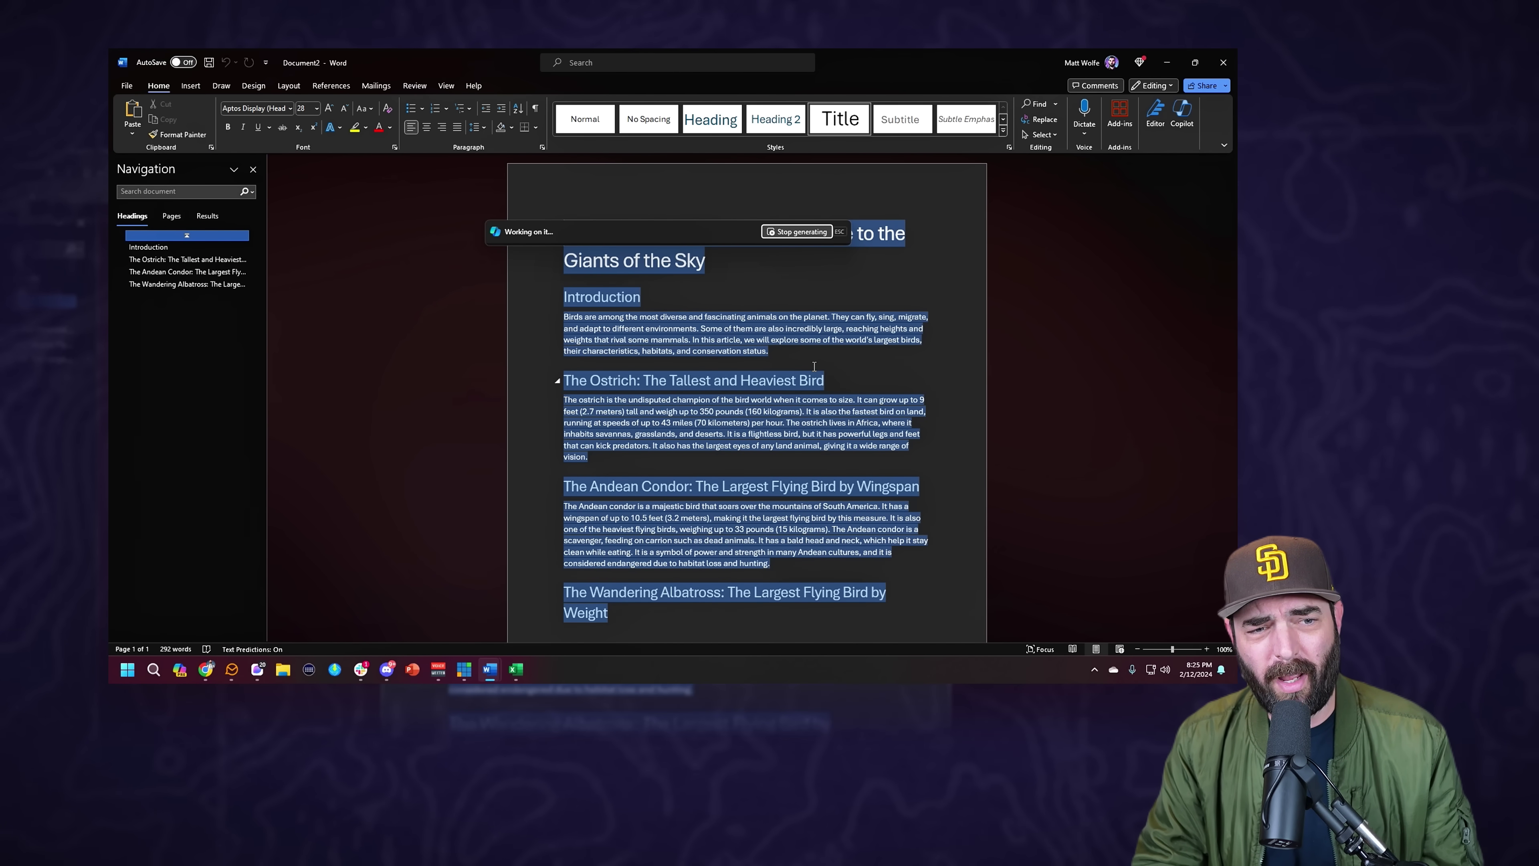
{"action": "scroll", "coordinate": [814, 367], "scroll_direction": "down", "scroll_amount": 5}
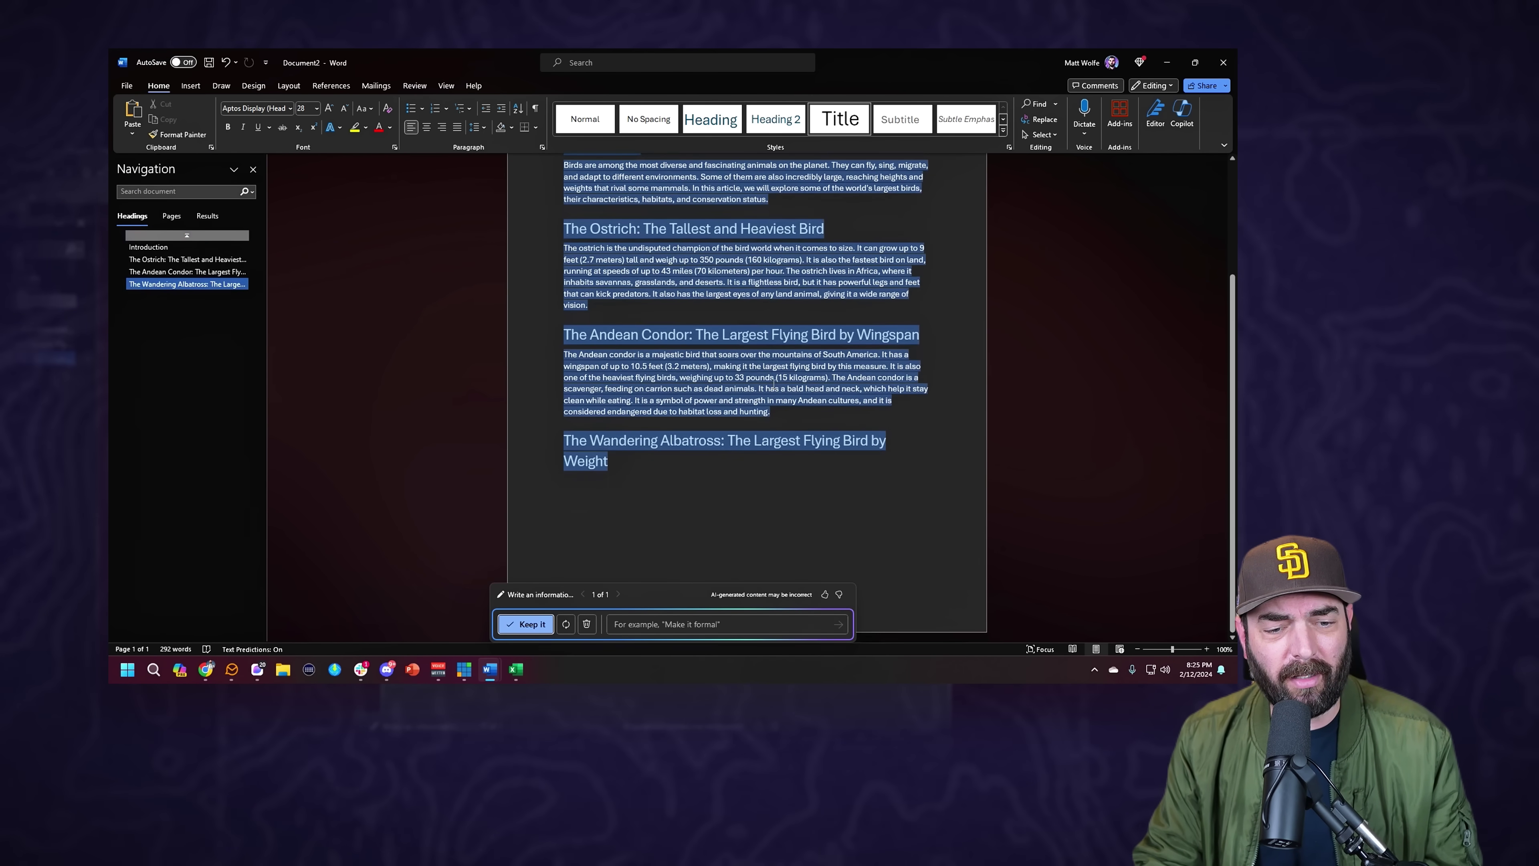
{"action": "left_click", "coordinate": [666, 517]}
Select the whole birds article, open the Copilot chat for the document and ask it to name the birds mentioned.
{"action": "key", "text": "ctrl+a"}
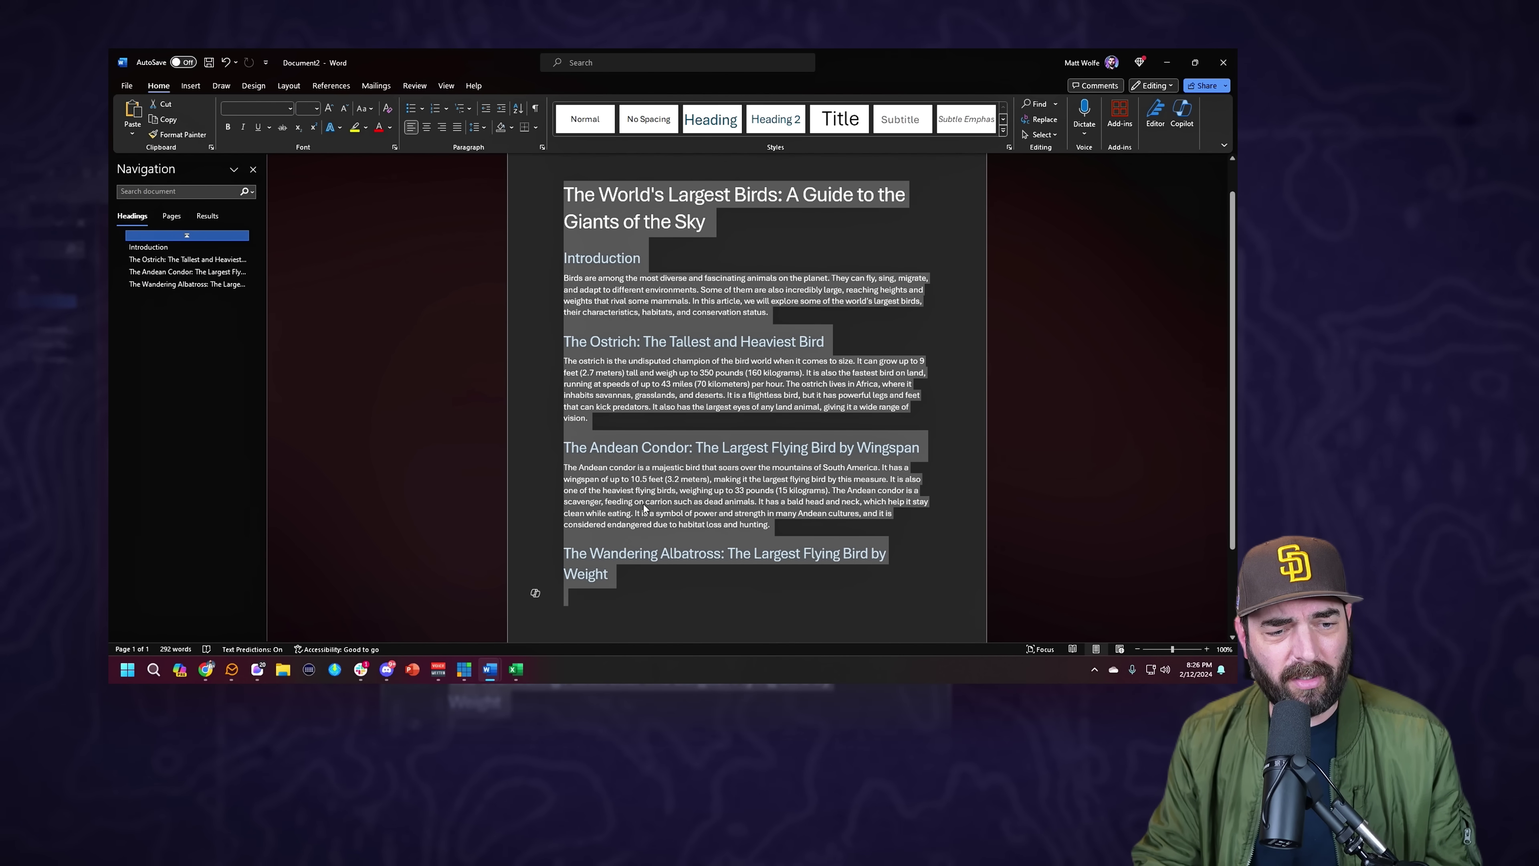
{"action": "left_click", "coordinate": [536, 597]}
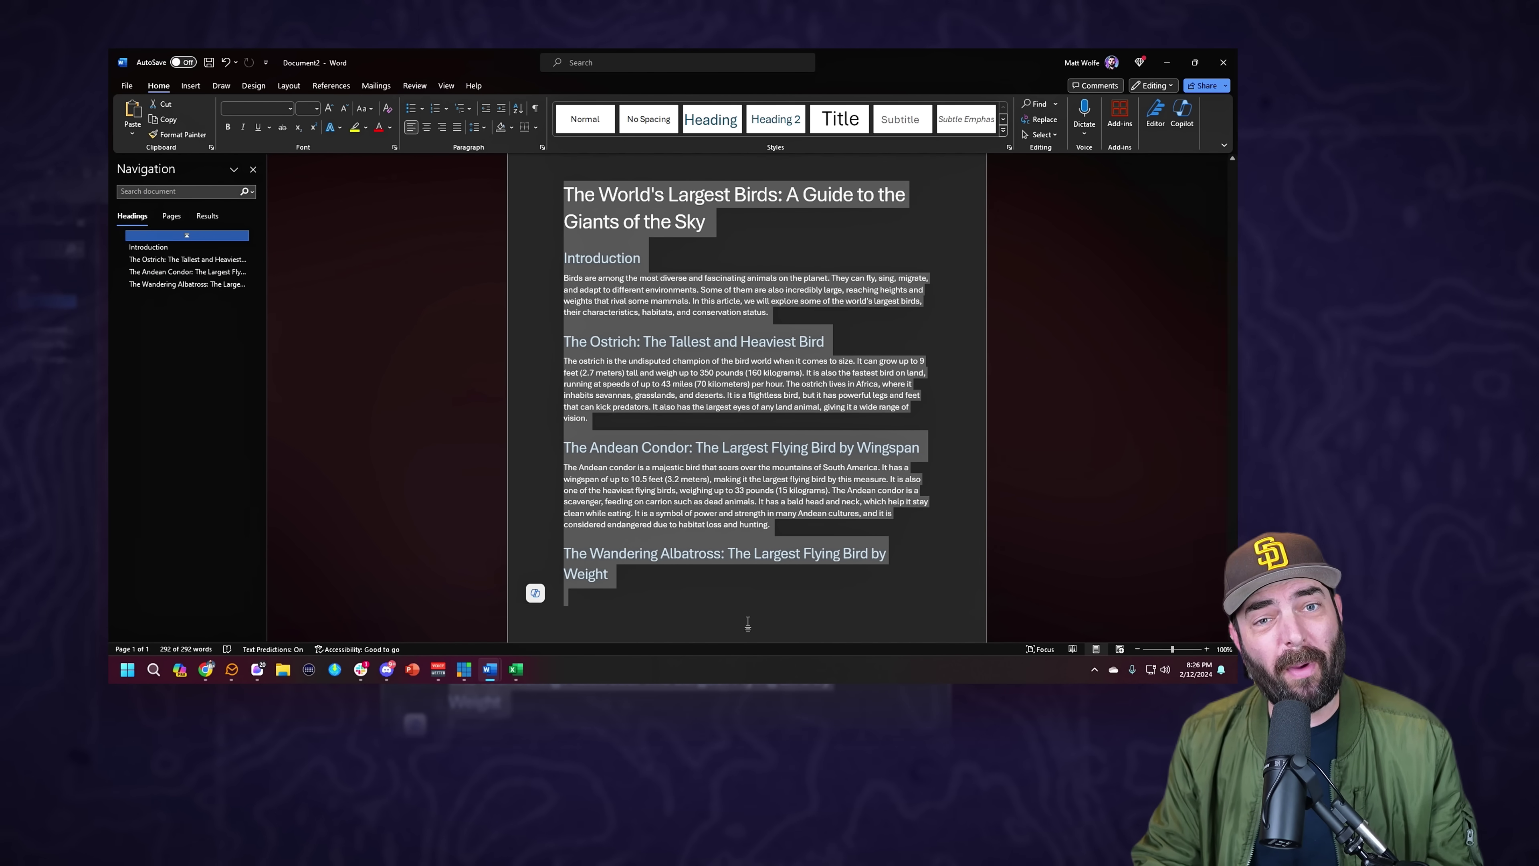
{"action": "left_click", "coordinate": [1183, 119]}
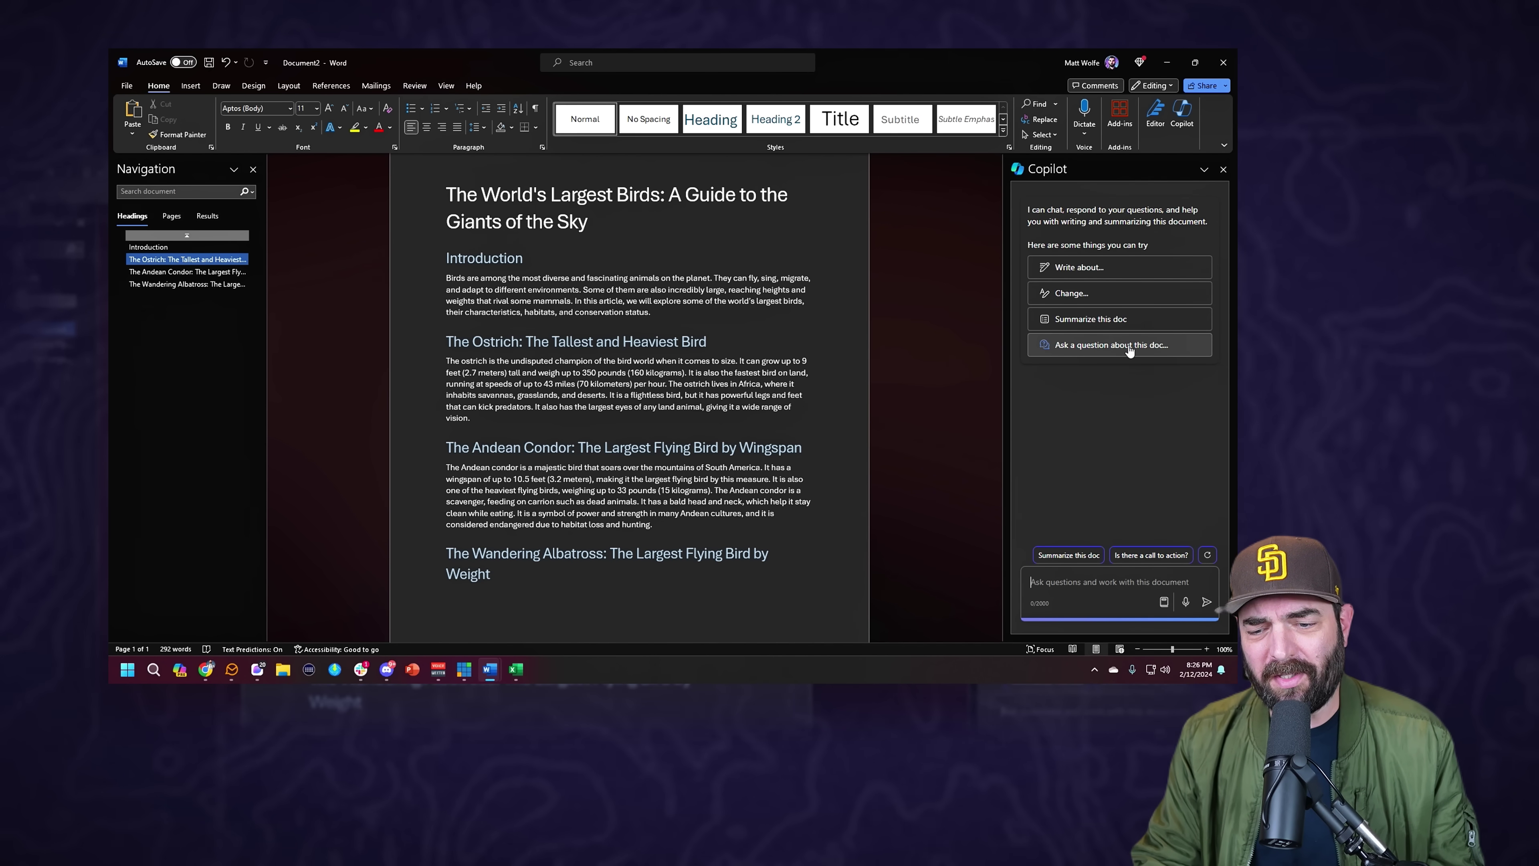
{"action": "left_click", "coordinate": [1129, 350]}
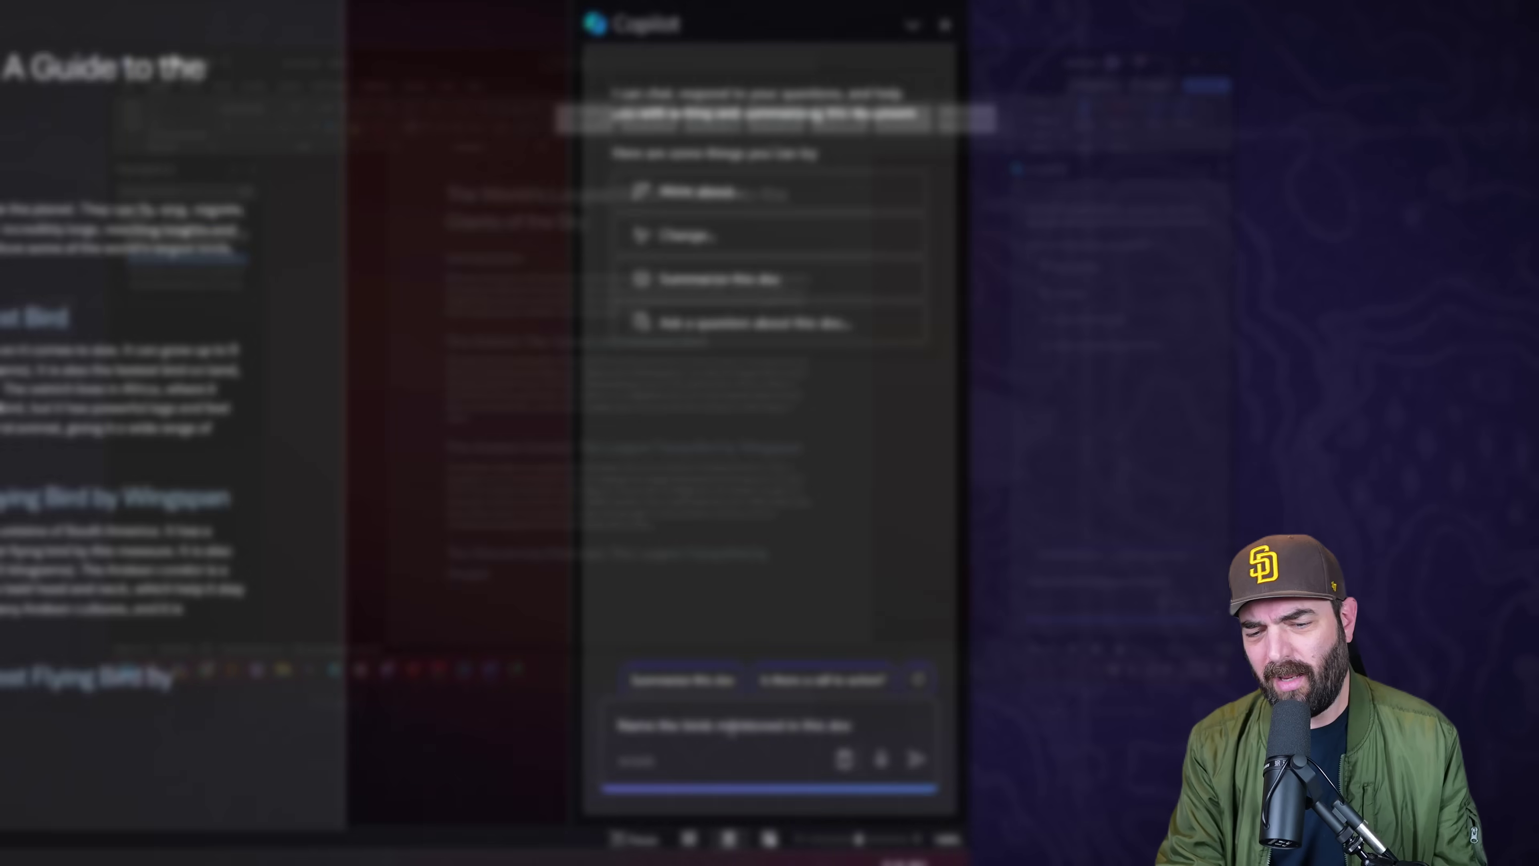
{"action": "key", "text": "Return"}
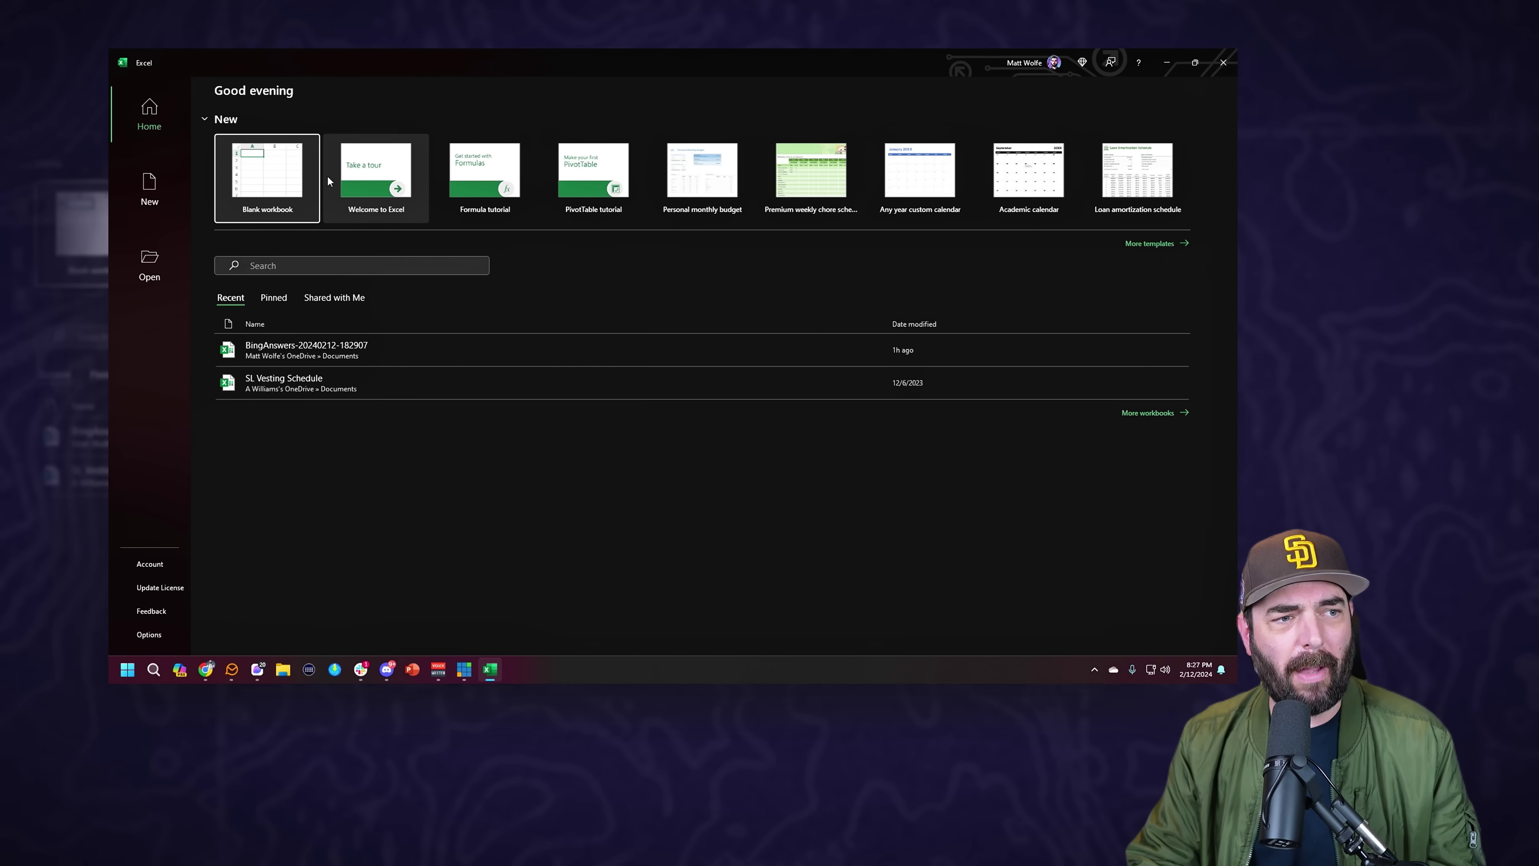
Switch to Excel and create a blank workbook for checking whether Copilot can be used.
{"action": "left_click", "coordinate": [254, 205]}
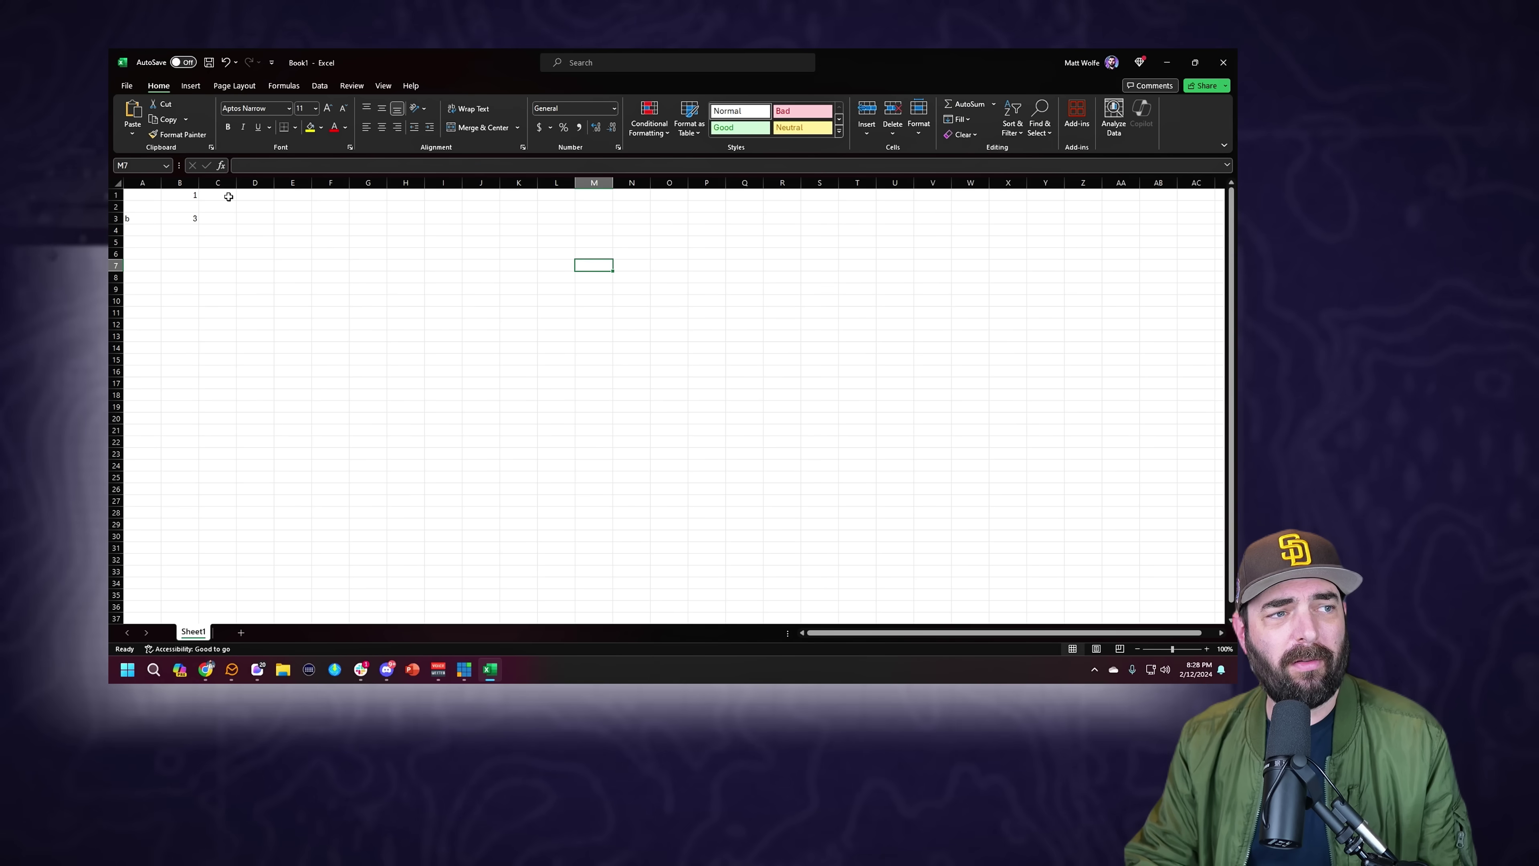
{"action": "left_click", "coordinate": [163, 228]}
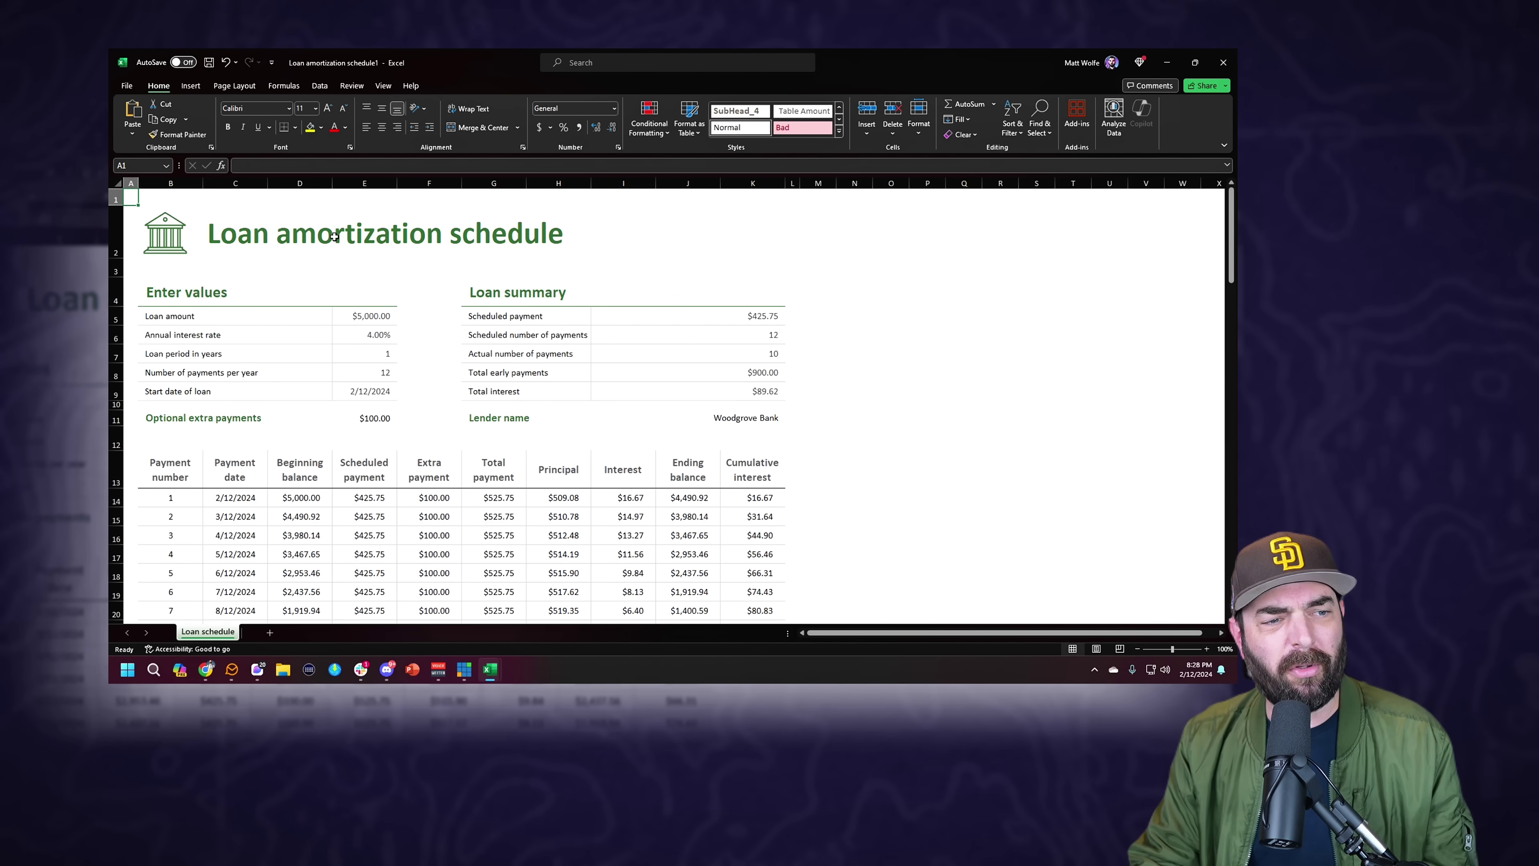
Save the loan amortization schedule workbook to the personal OneDrive under the name Test.
{"action": "left_click", "coordinate": [127, 85]}
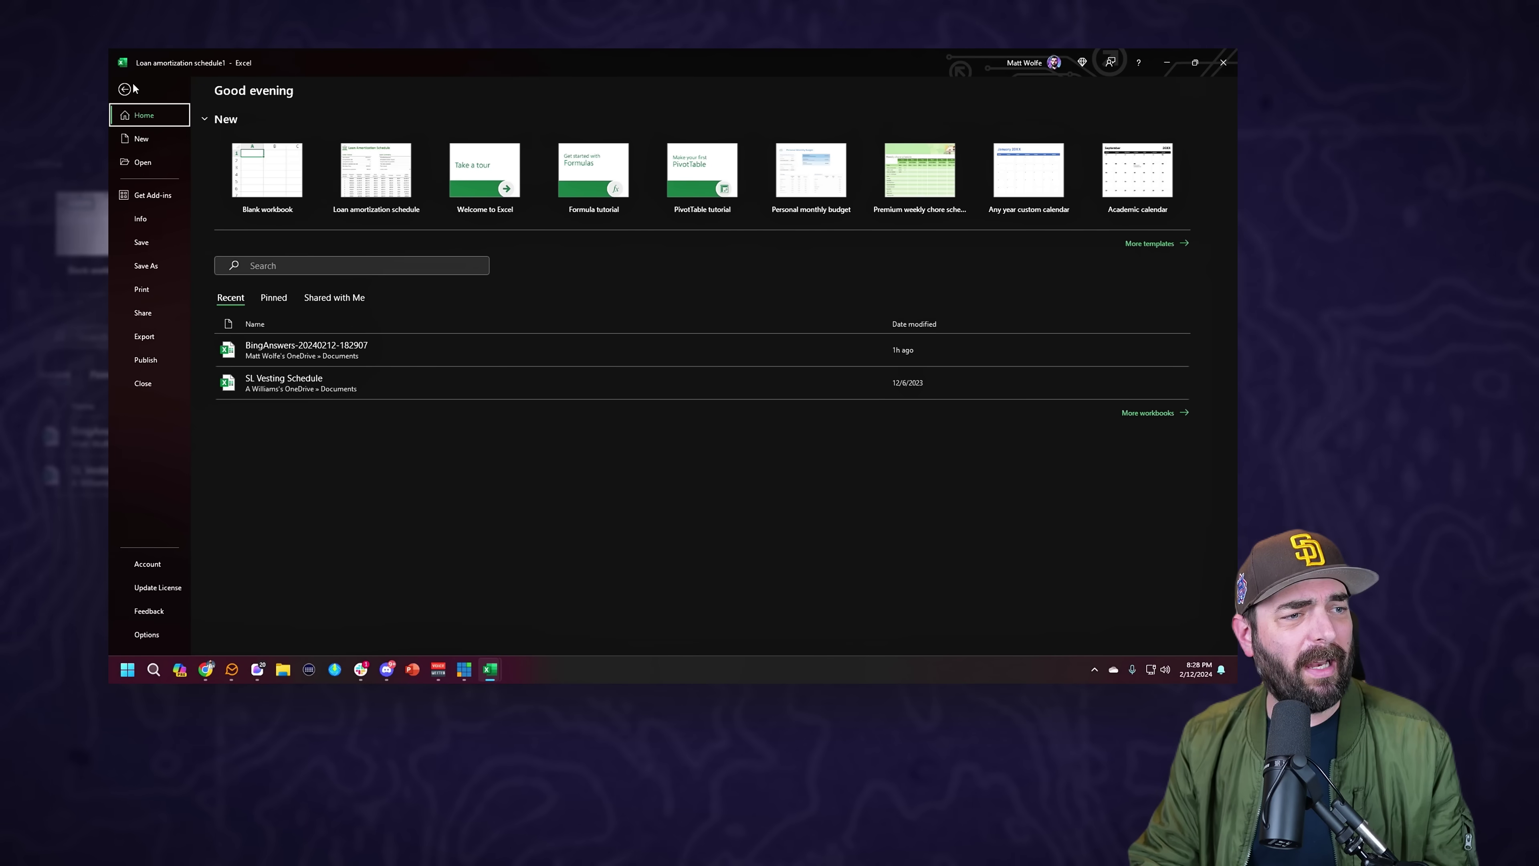
{"action": "left_click", "coordinate": [156, 265]}
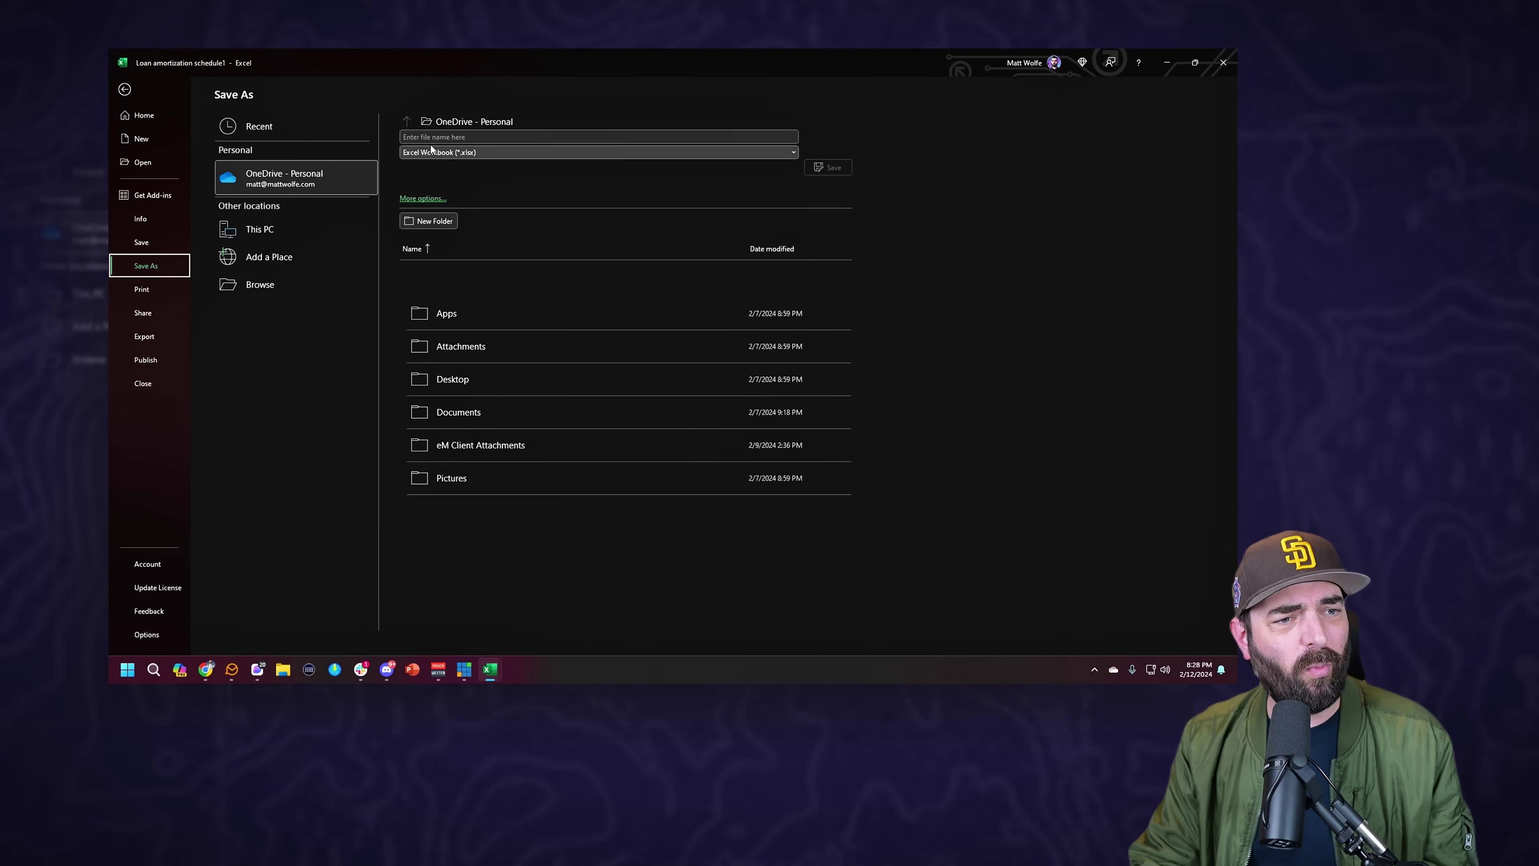
{"action": "left_click", "coordinate": [467, 137]}
{"action": "type", "text": "Test"}
{"action": "left_click", "coordinate": [843, 167]}
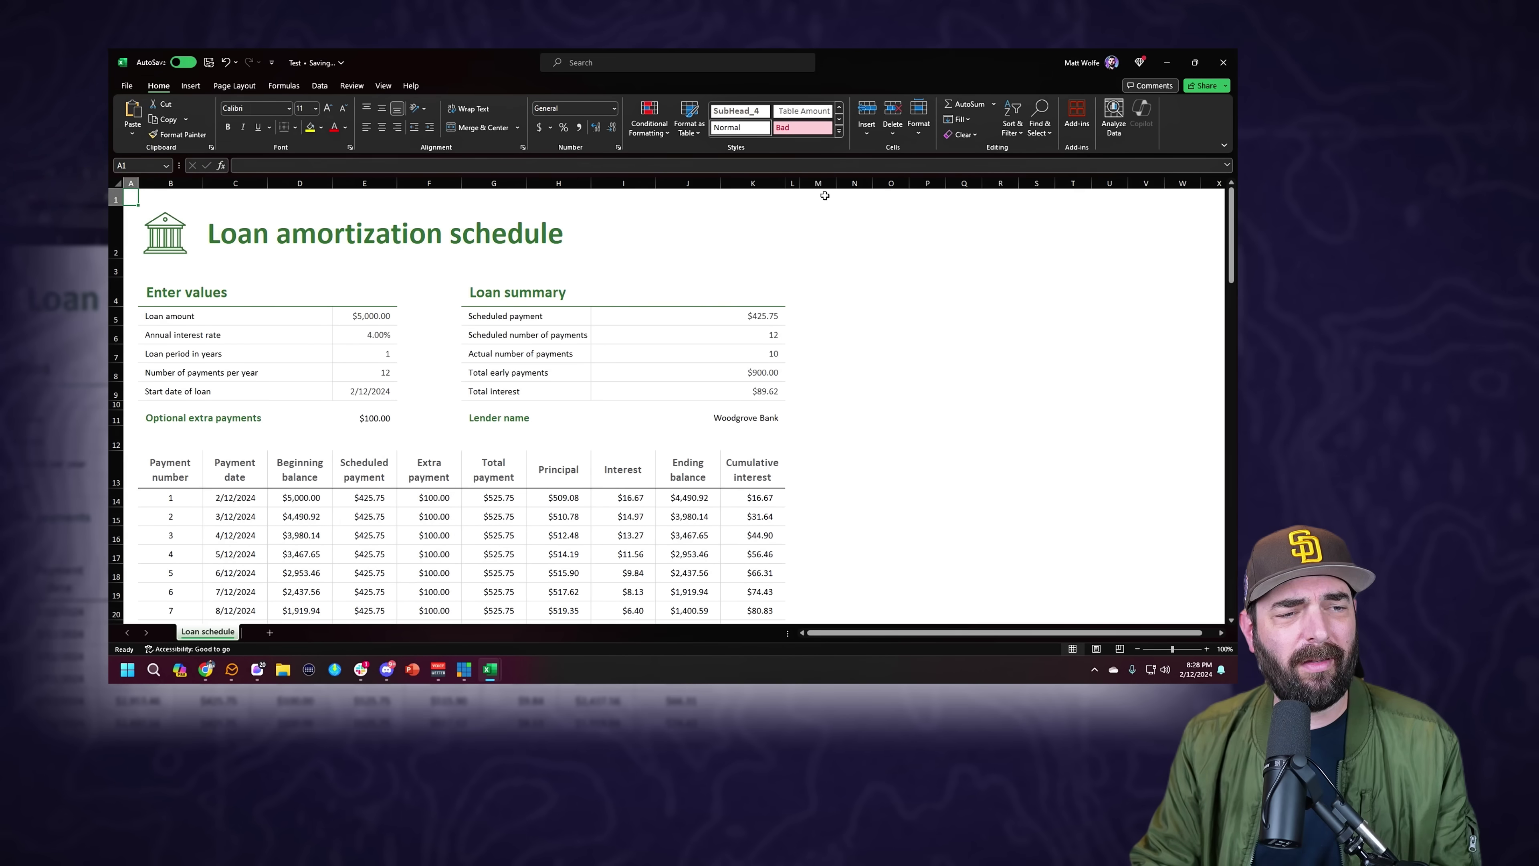
Select the first seven payment rows from Payment date to Principal to check Copilot's availability, and close both Excel workbooks.
{"action": "left_click_drag", "start_coordinate": [235, 497], "coordinate": [598, 609]}
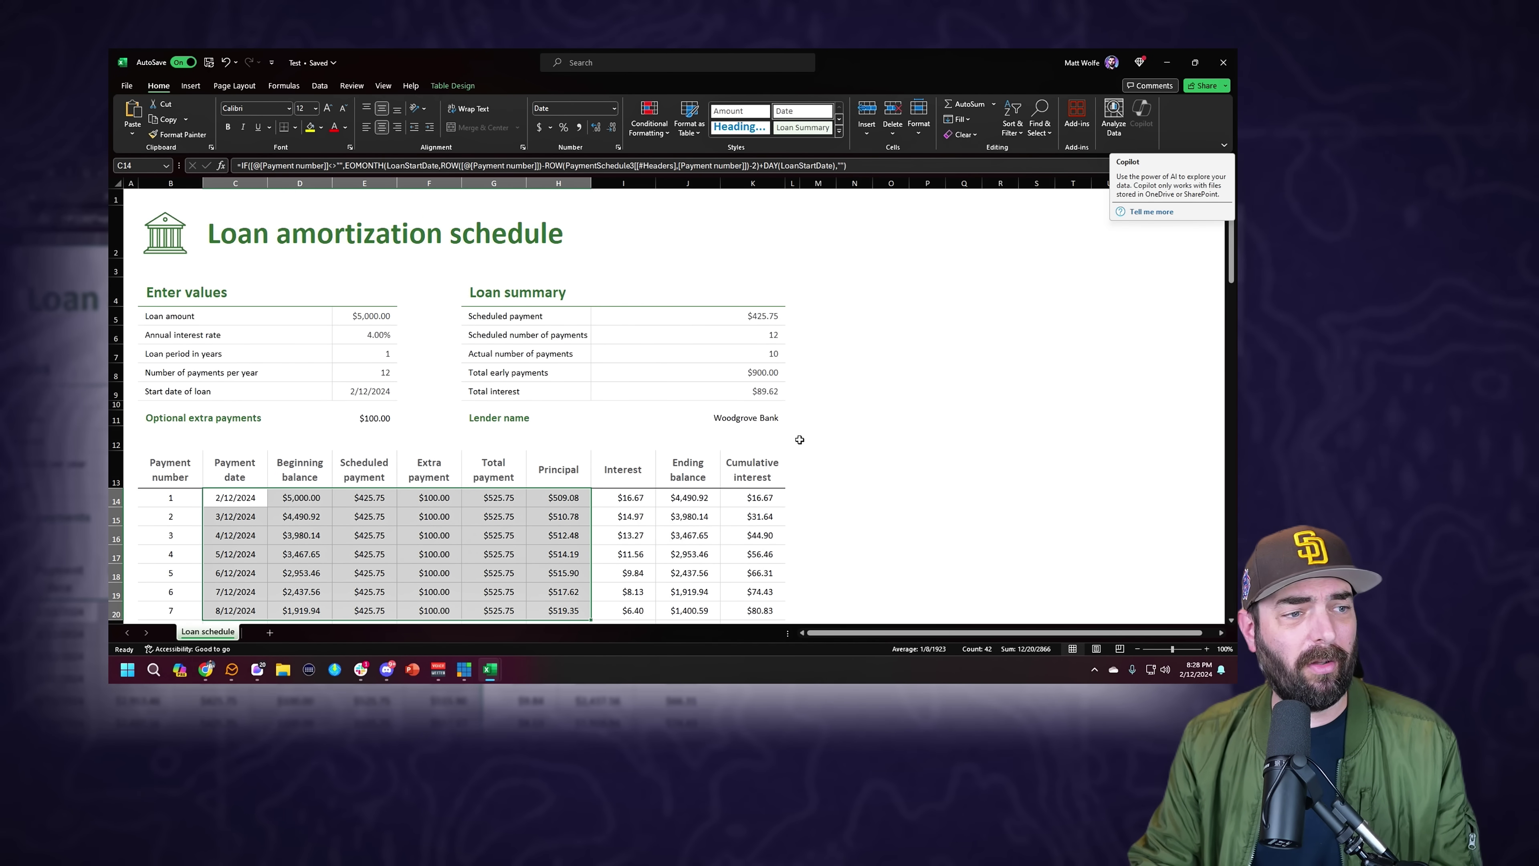
{"action": "left_click", "coordinate": [815, 436]}
{"action": "left_click", "coordinate": [964, 469]}
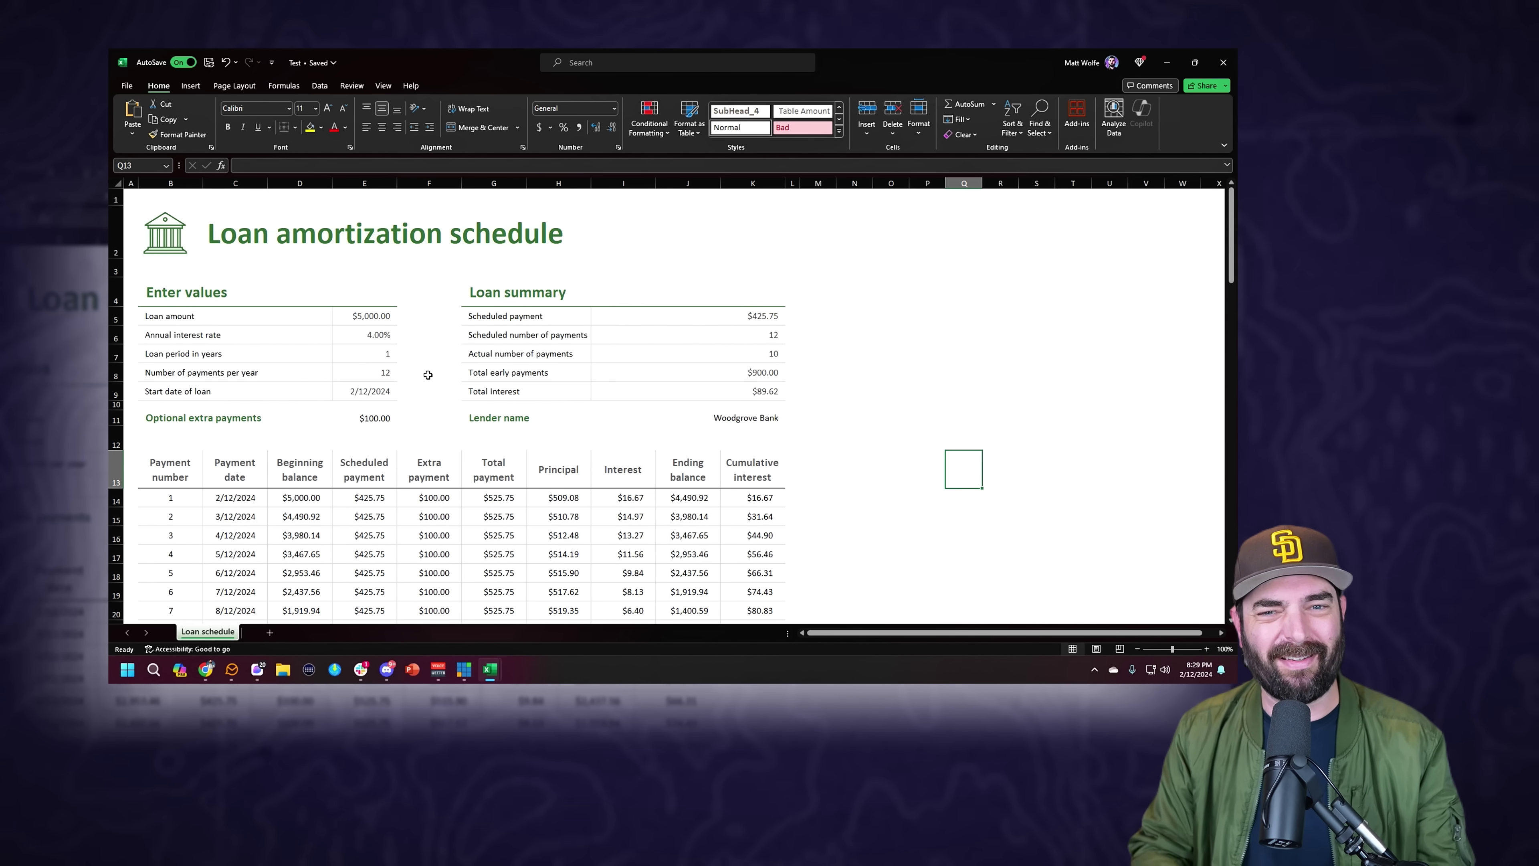
{"action": "left_click", "coordinate": [1224, 62]}
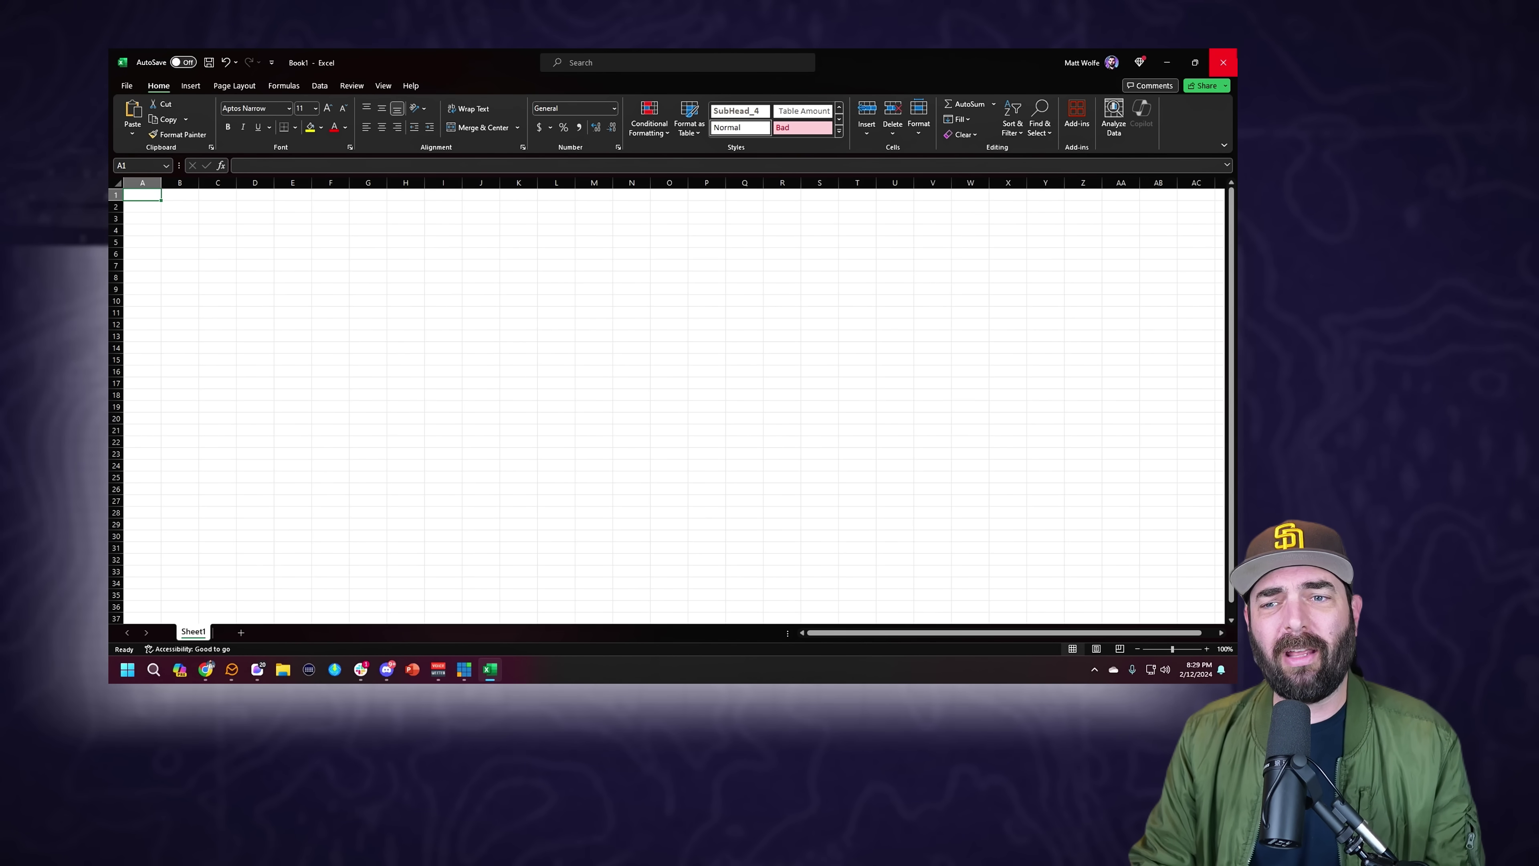
{"action": "left_click", "coordinate": [1223, 63]}
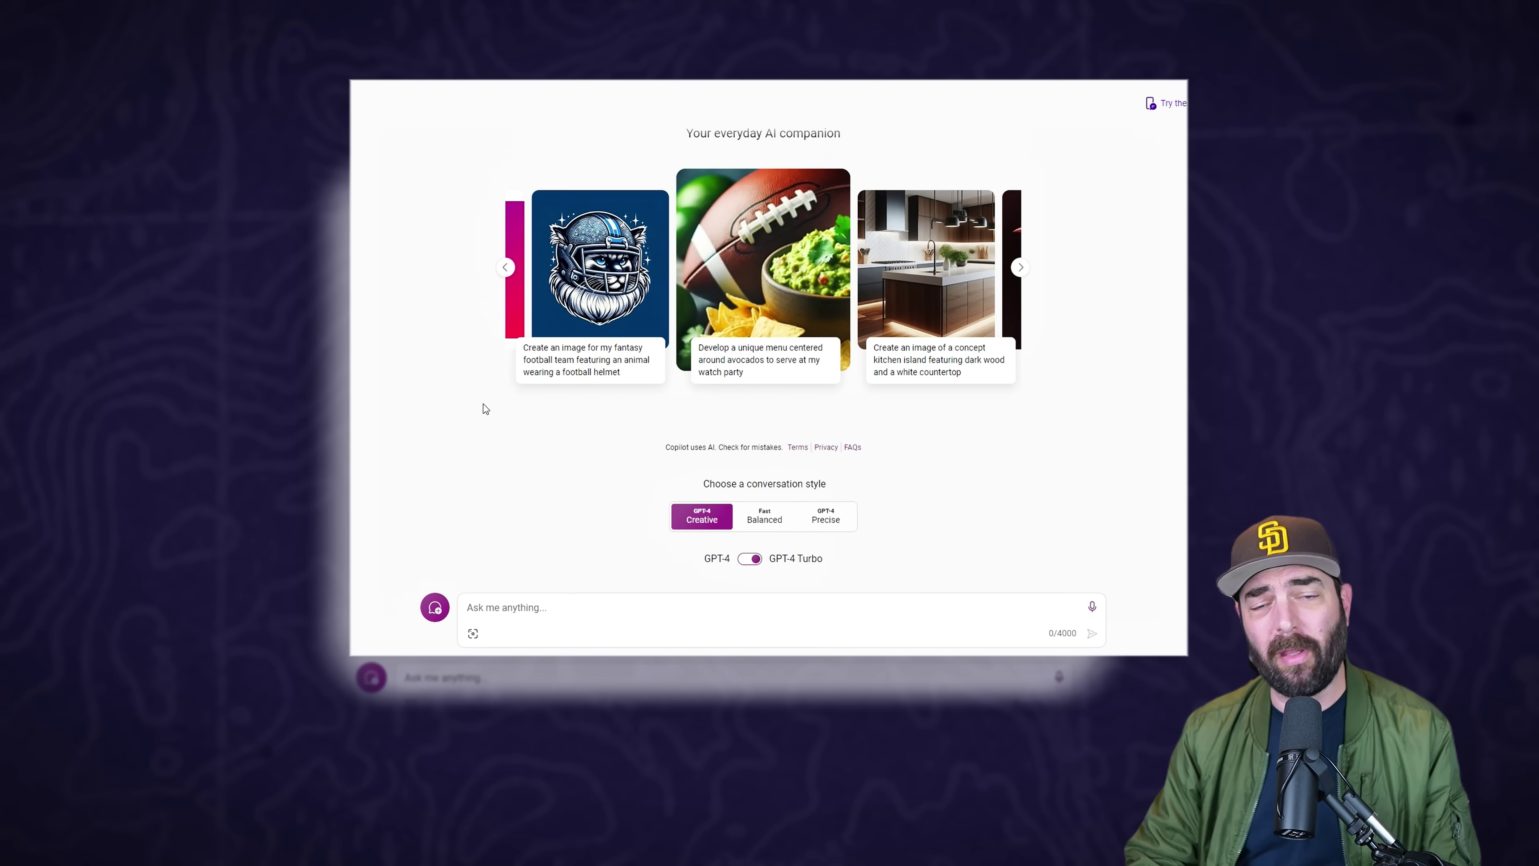
In Copilot on the web, submit the prompt "Create an excel spreadsheet that lists the most populated cities in the world".
{"action": "scroll", "coordinate": [484, 404], "scroll_direction": "down", "scroll_amount": 1}
{"action": "mouse_move", "coordinate": [466, 653]}
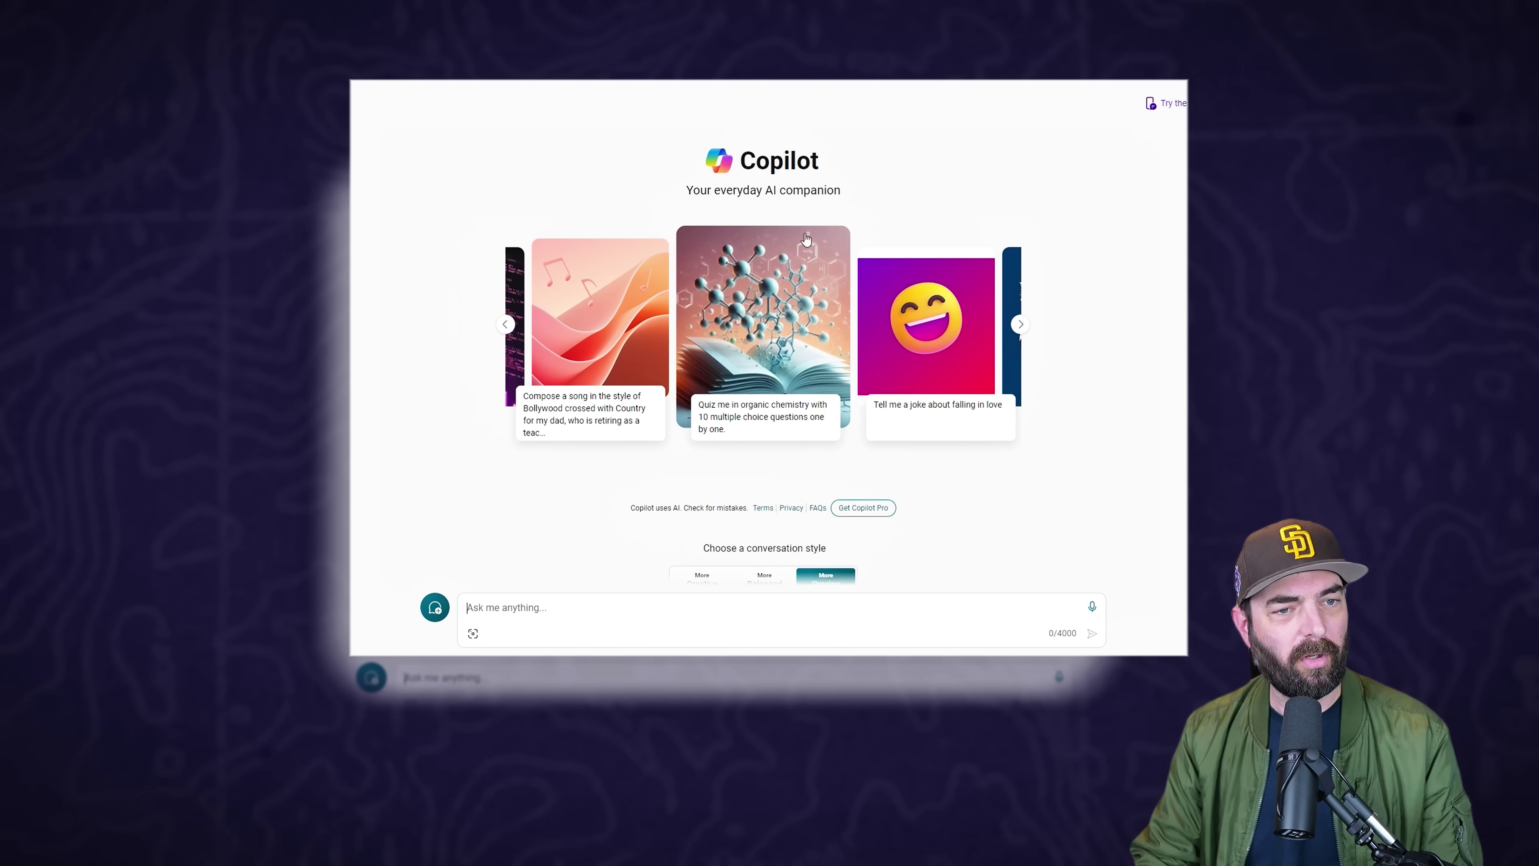
{"action": "scroll", "coordinate": [860, 501], "scroll_direction": "down", "scroll_amount": 1}
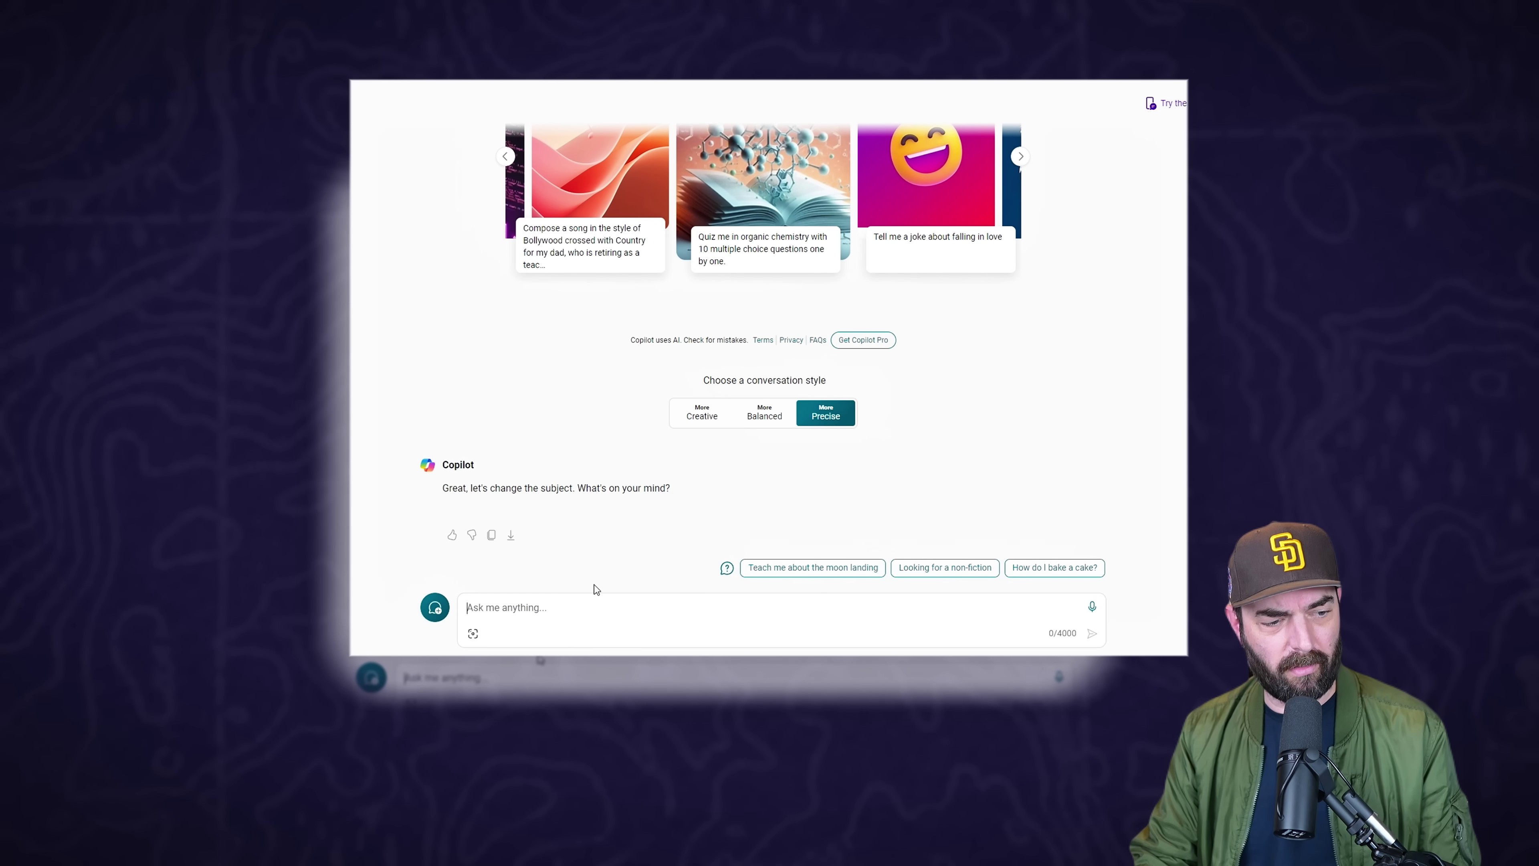
{"action": "type", "text": "Create an excel spreadsheet that lists the most populated cities in the world"}
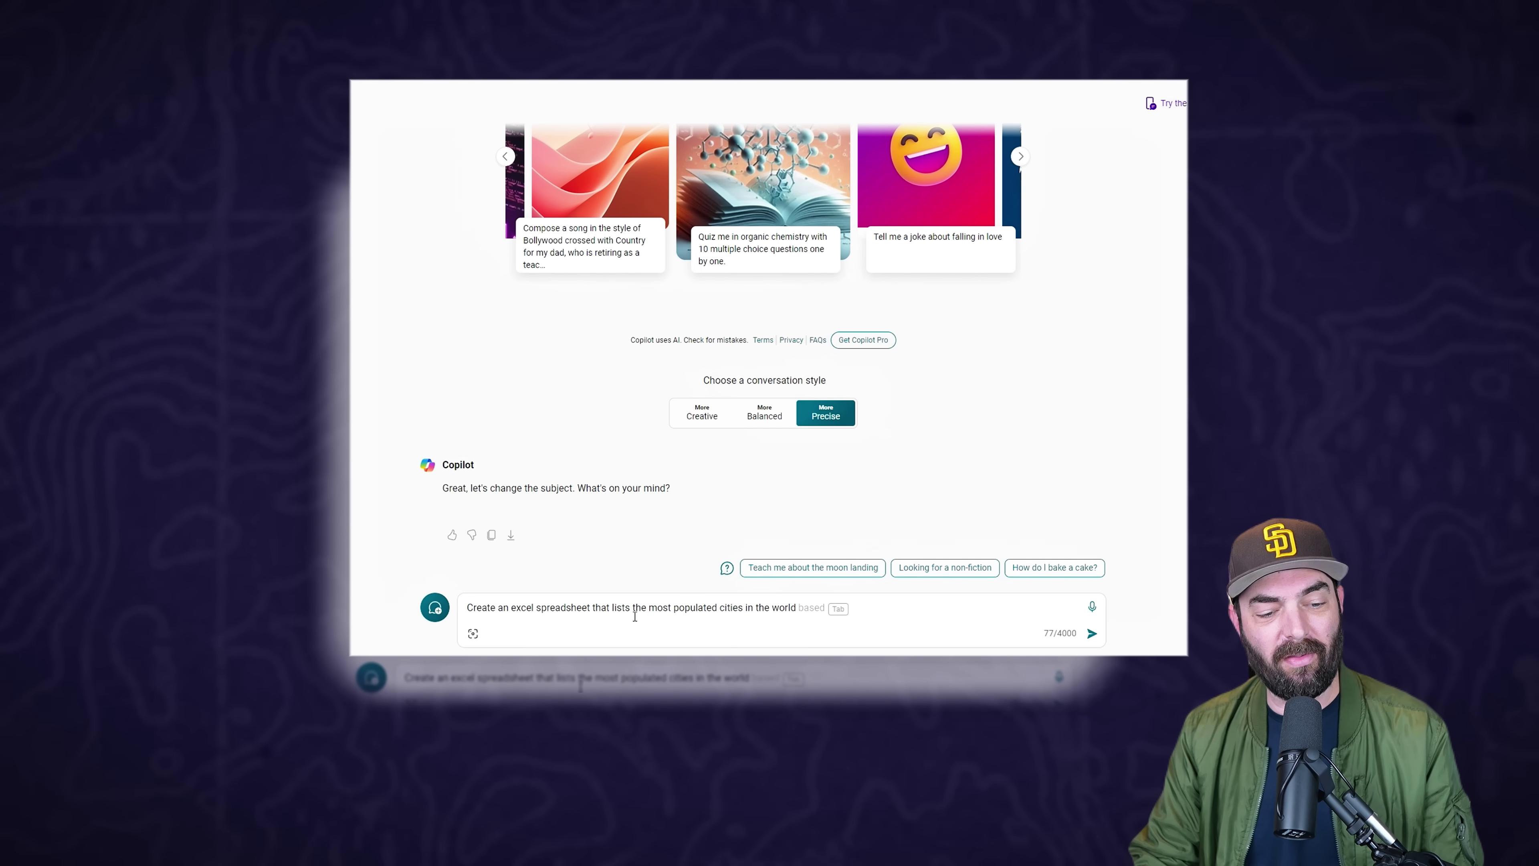
{"action": "key", "text": "Return"}
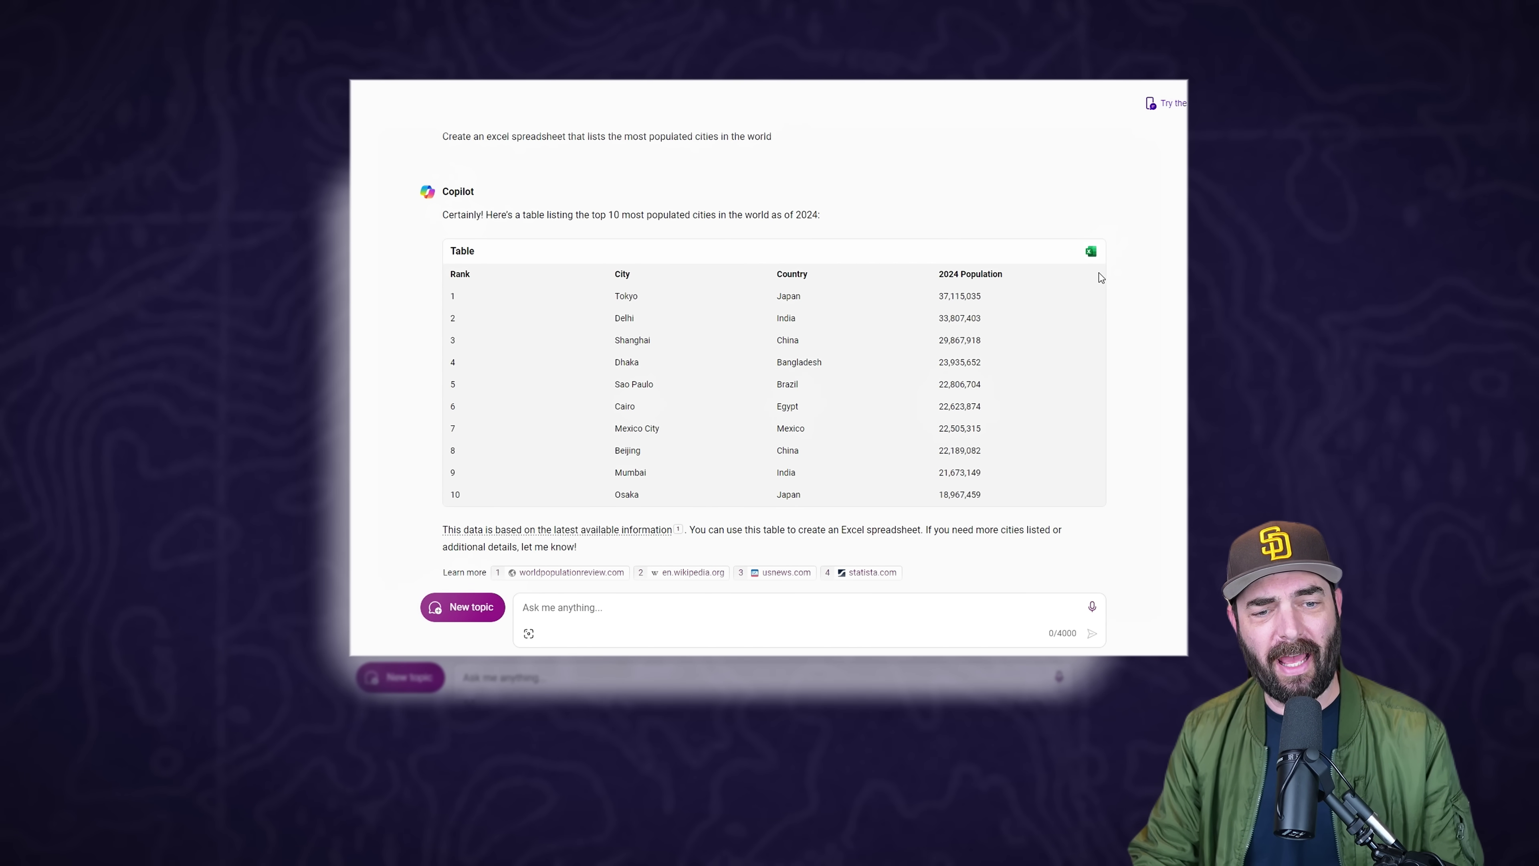
Open the generated populated-cities table in Excel for the web, show the Copilot pane, and compare the sheet with the chat's table.
{"action": "left_click", "coordinate": [1092, 252]}
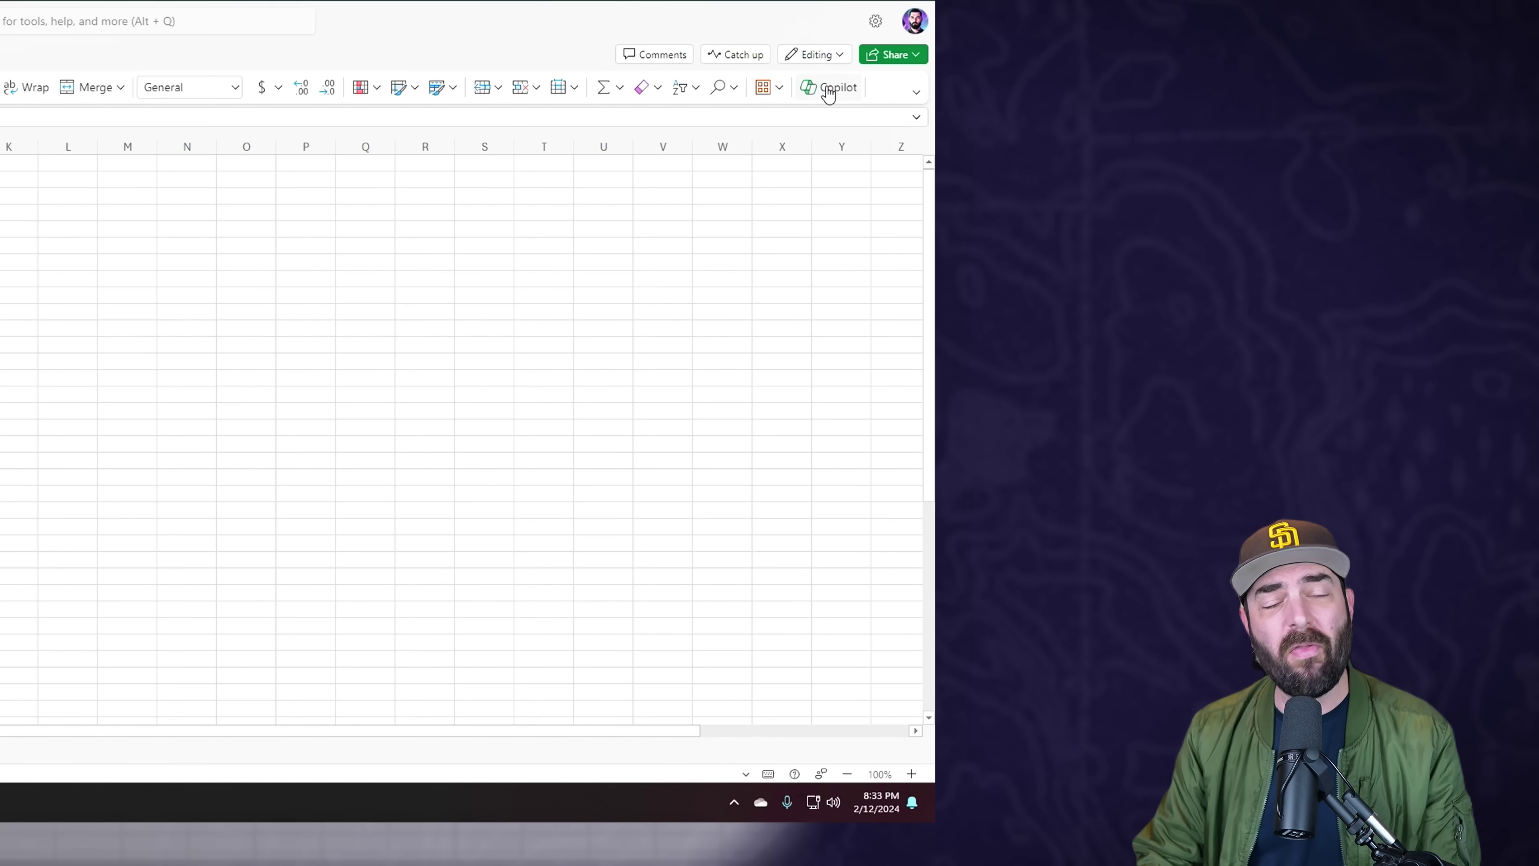
{"action": "left_click", "coordinate": [1258, 193]}
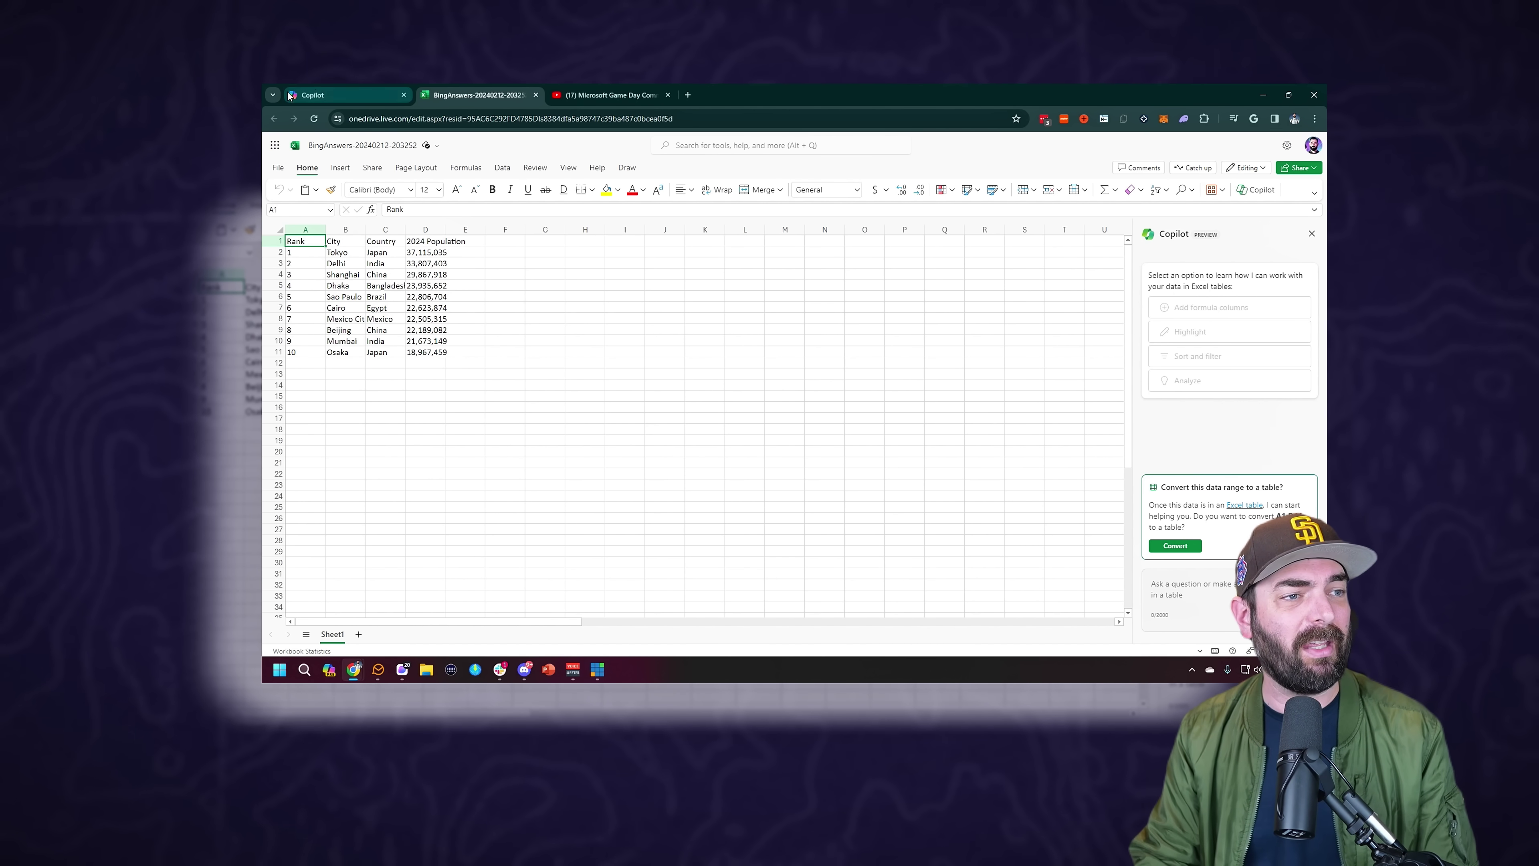
{"action": "left_click", "coordinate": [313, 99]}
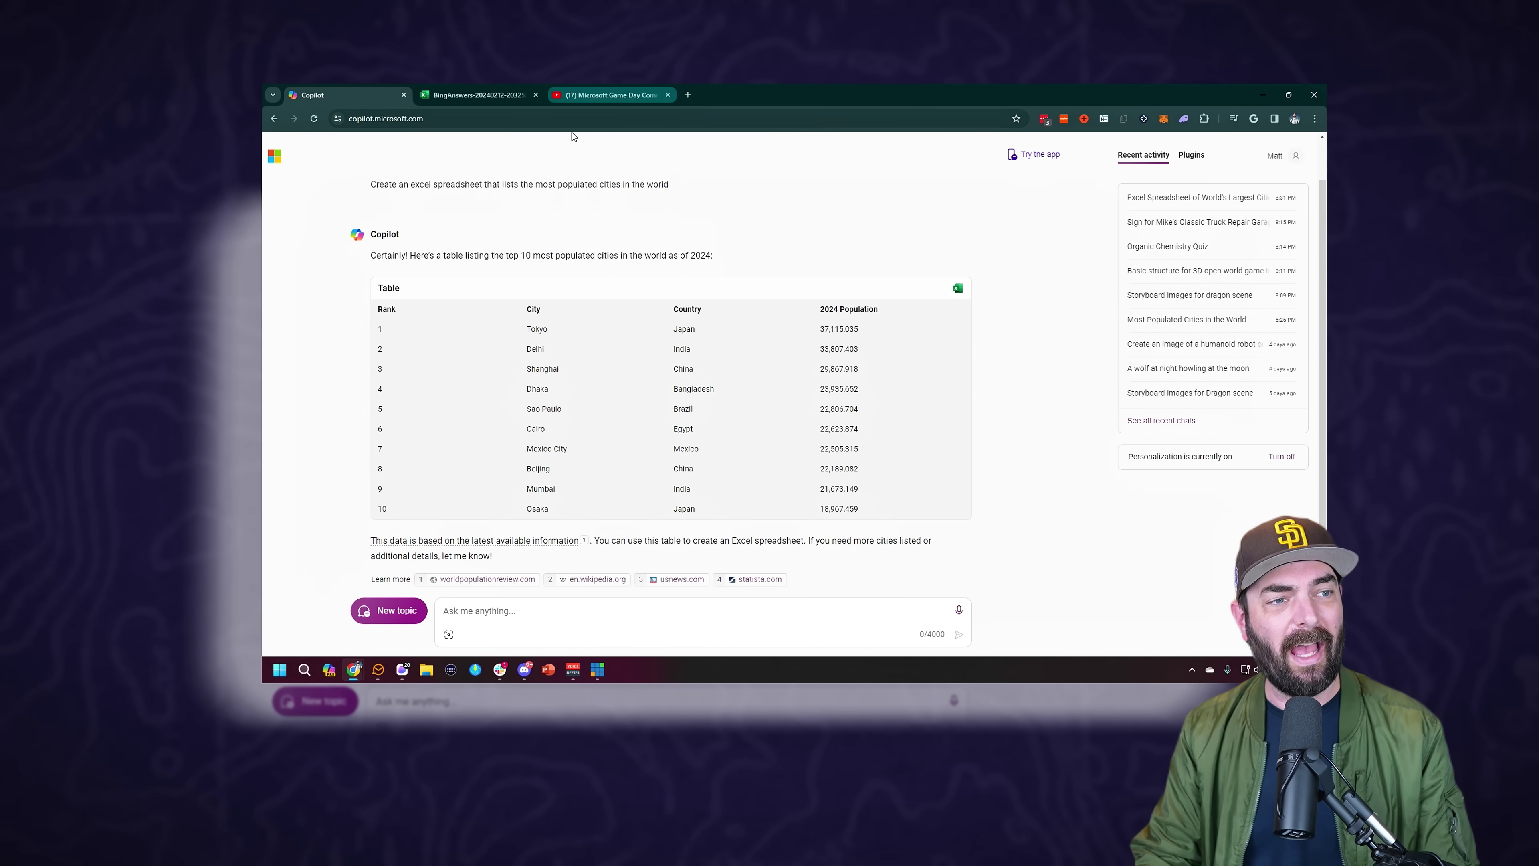
{"action": "left_click", "coordinate": [422, 88]}
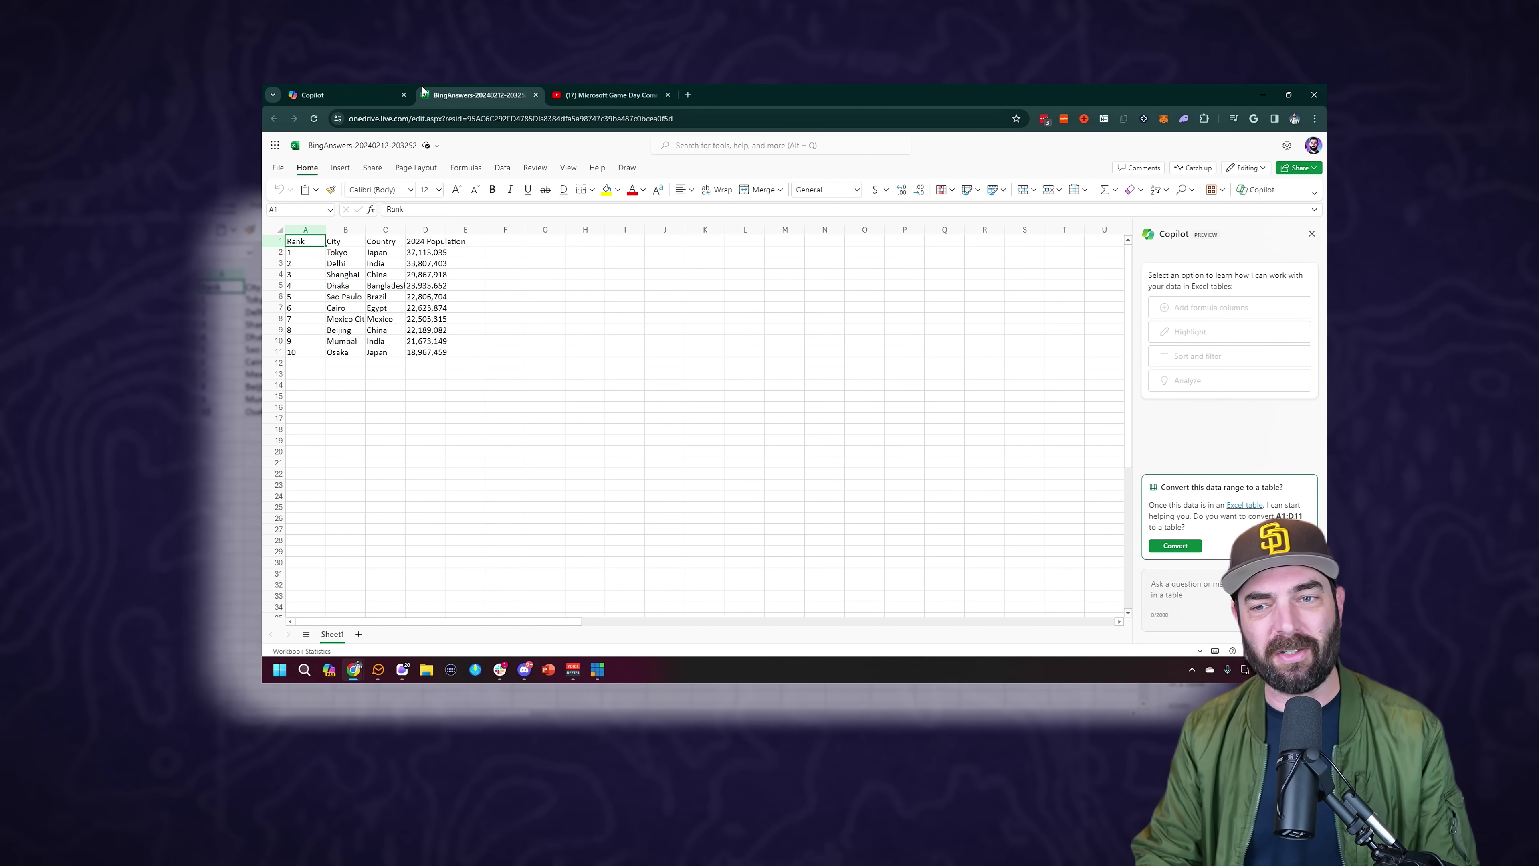